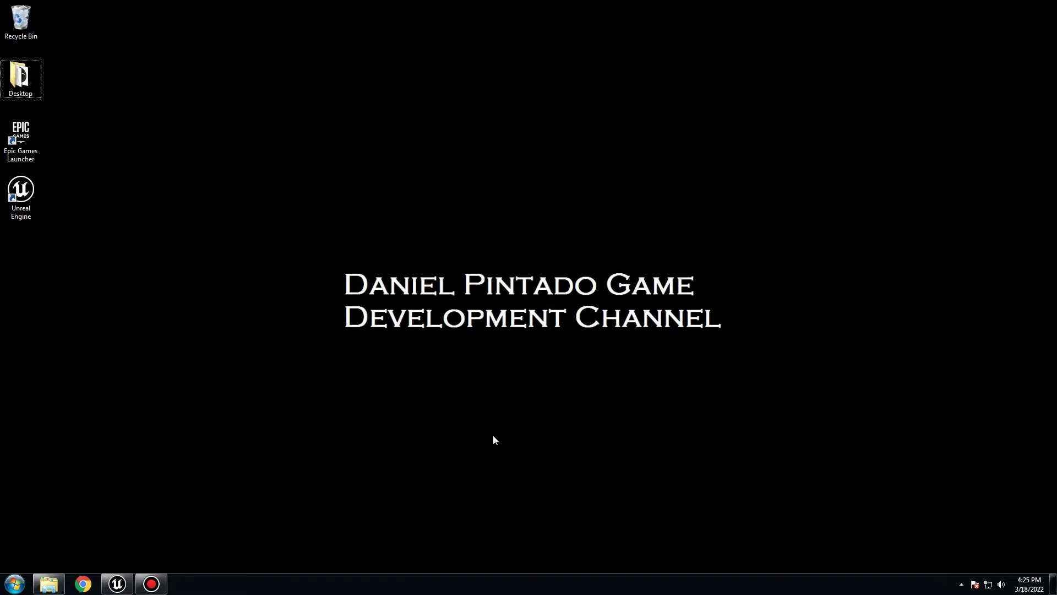
# Switch to Unreal Engine and open the Input section of the project settings.
pyautogui.click(118, 584)
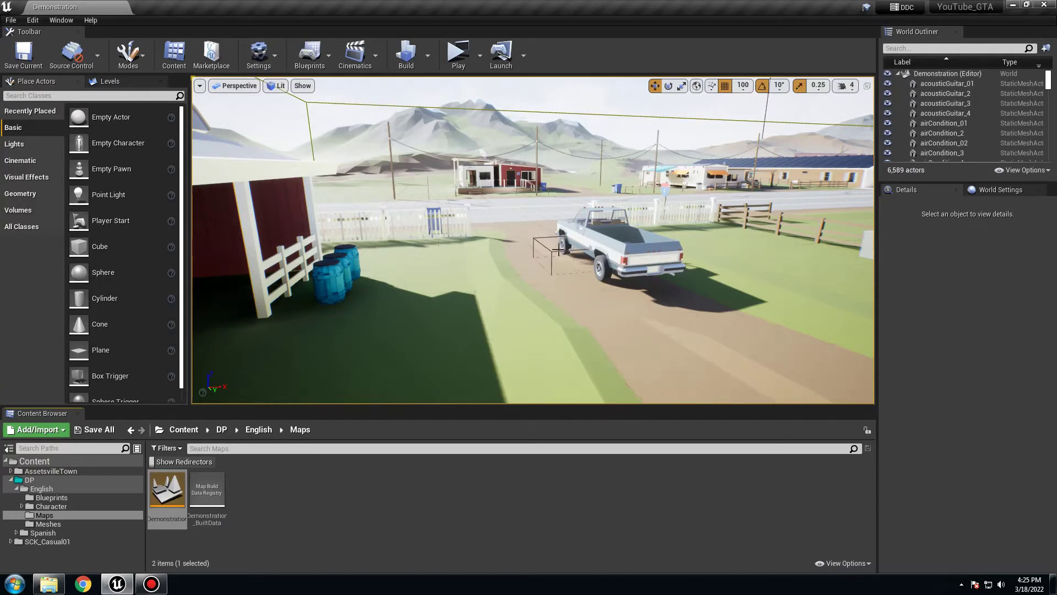
pyautogui.click(33, 21)
pyautogui.click(62, 176)
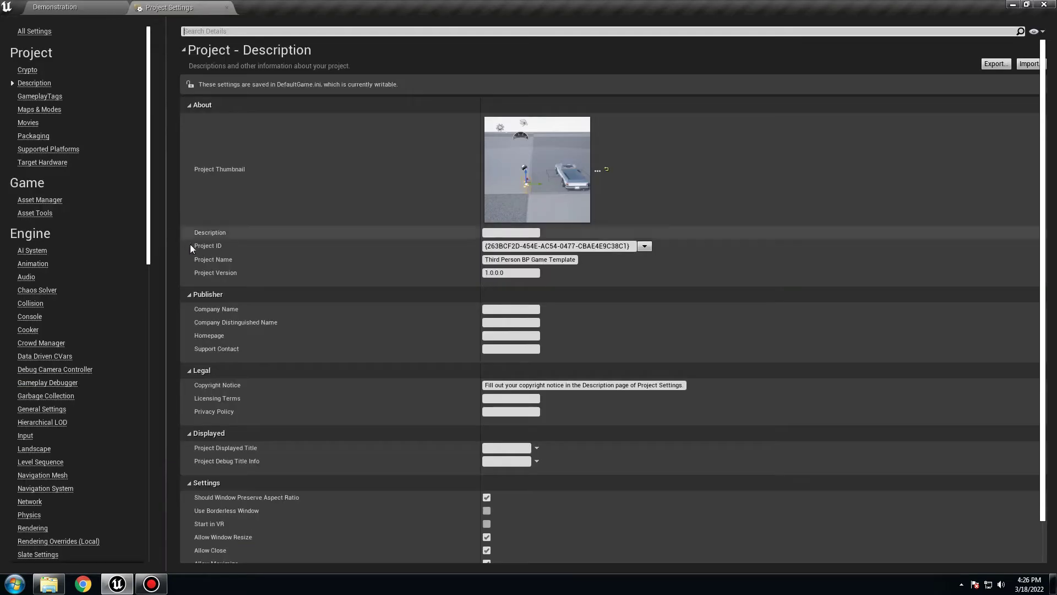
pyautogui.click(26, 437)
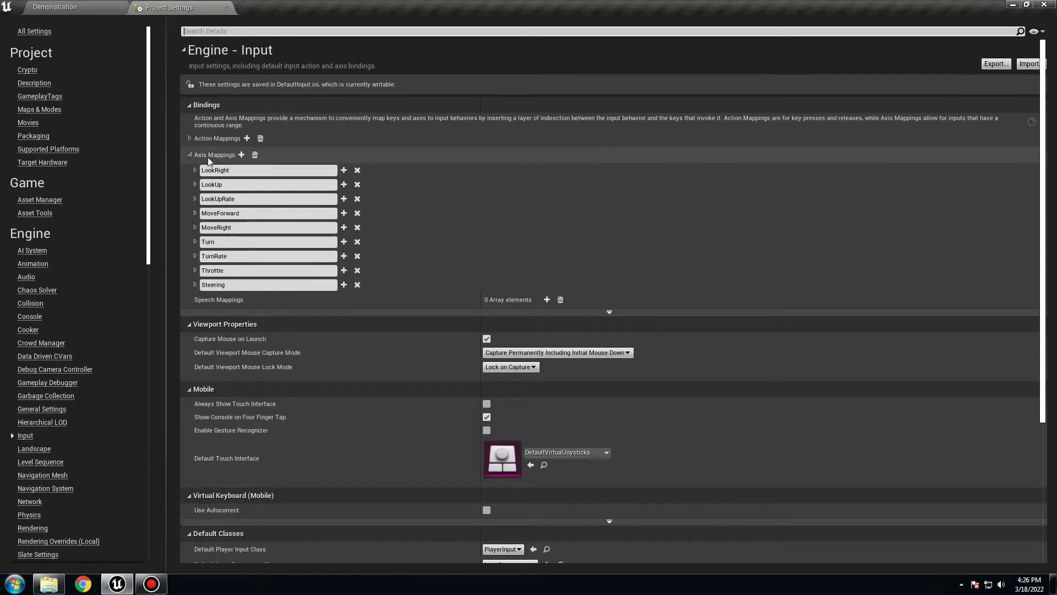
# Replace the Throttle axis mapping's Gamepad Left Thumbstick Y-Axis binding with Gamepad Right Trigger.
pyautogui.click(195, 269)
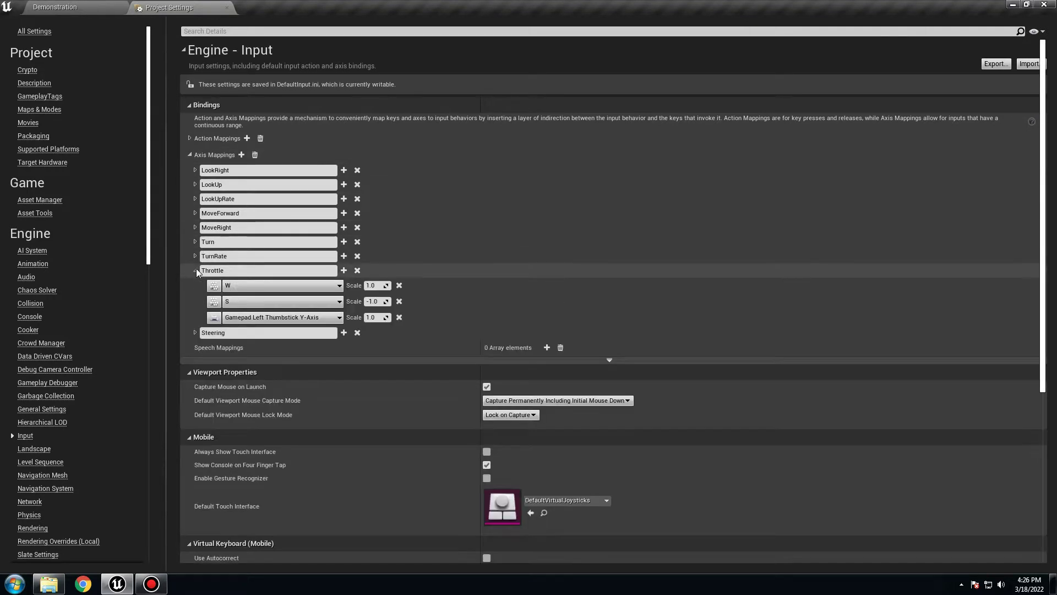
pyautogui.click(339, 317)
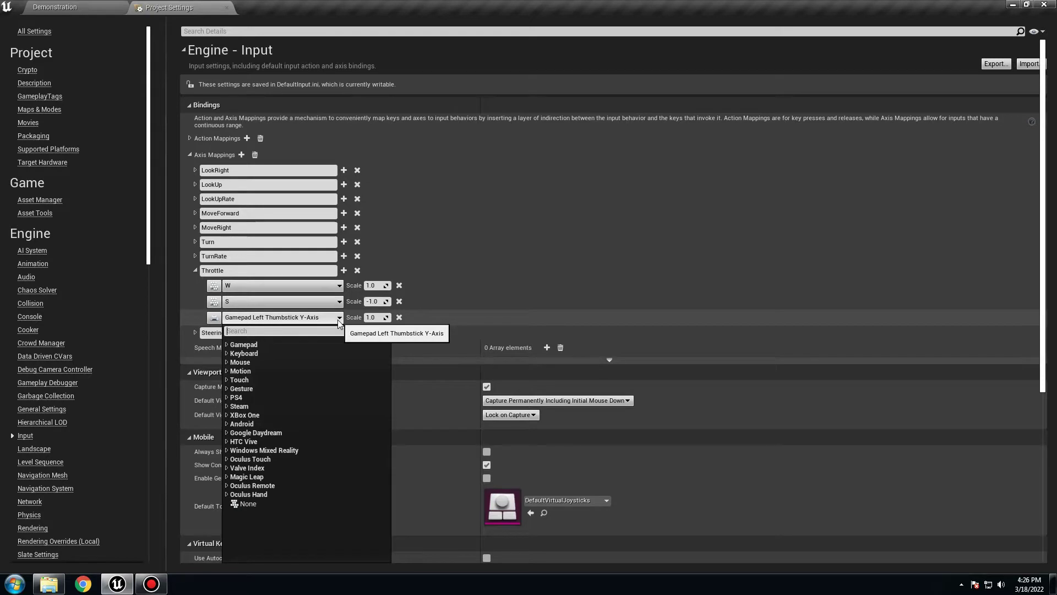
pyautogui.write('trigger')
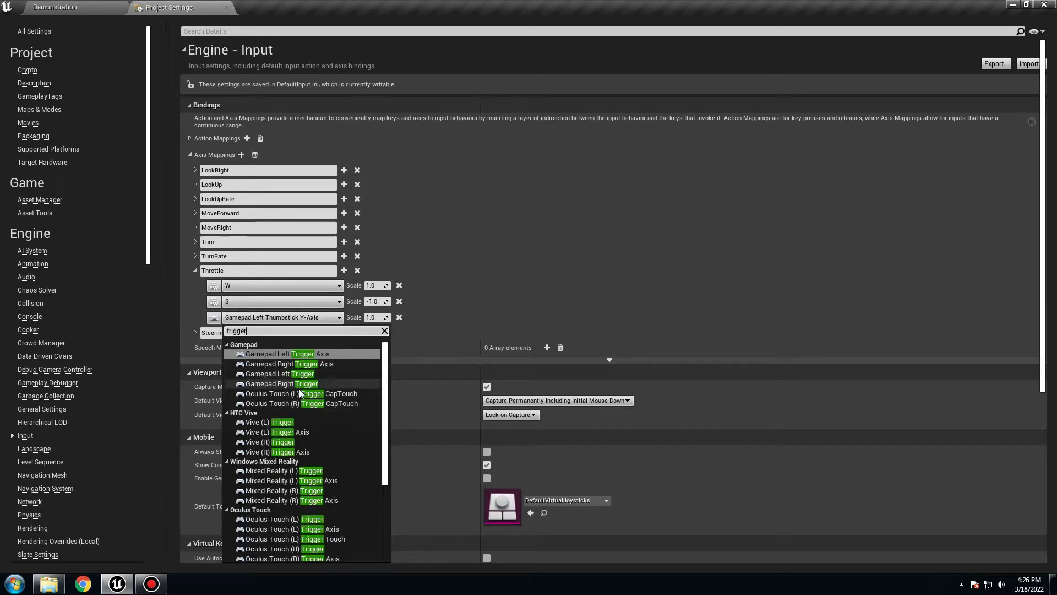
pyautogui.click(322, 384)
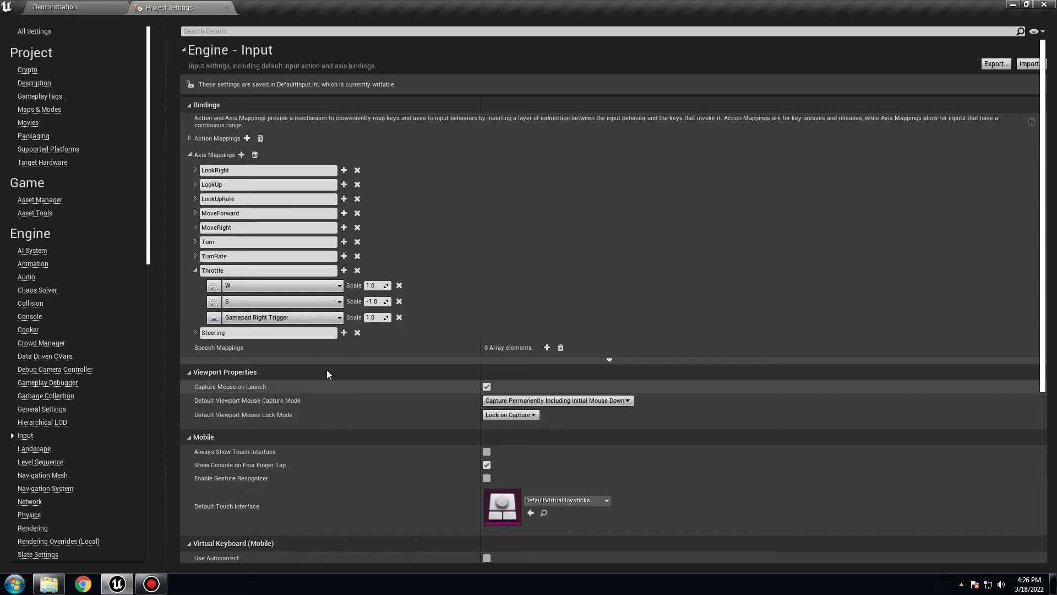
# Add a Gamepad Left Trigger binding with scale -1.0 to the Throttle axis mapping and close the project settings.
pyautogui.click(343, 271)
pyautogui.click(272, 333)
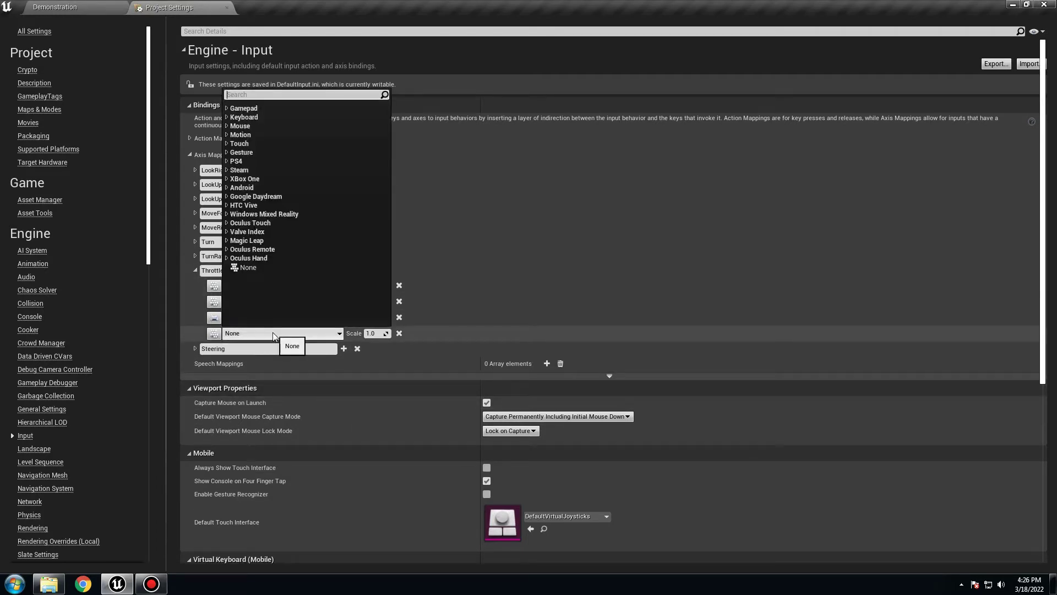
pyautogui.write('trigger')
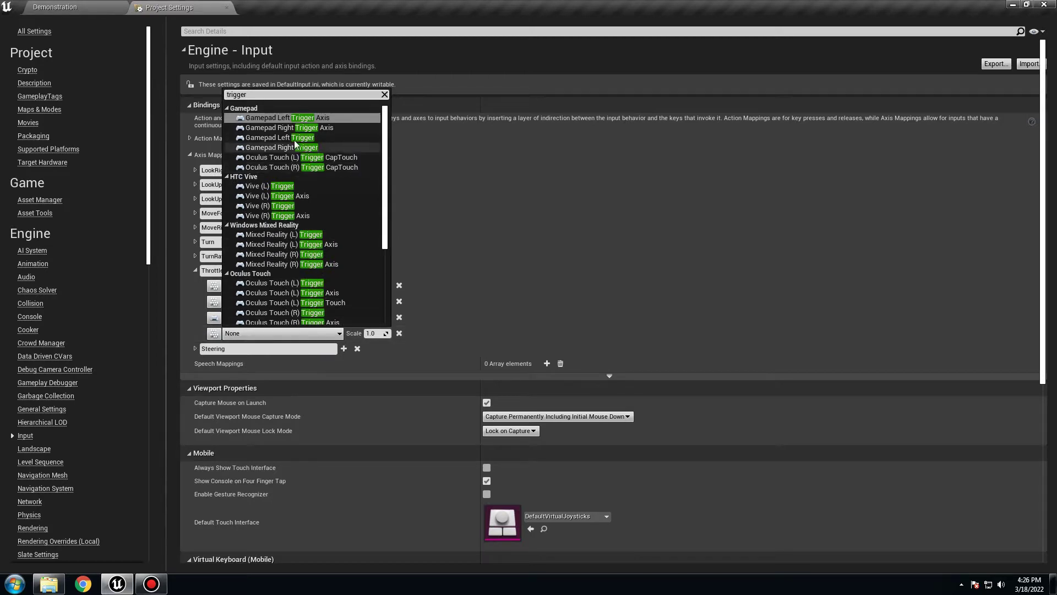
pyautogui.click(286, 138)
pyautogui.click(374, 333)
pyautogui.write('-1.0')
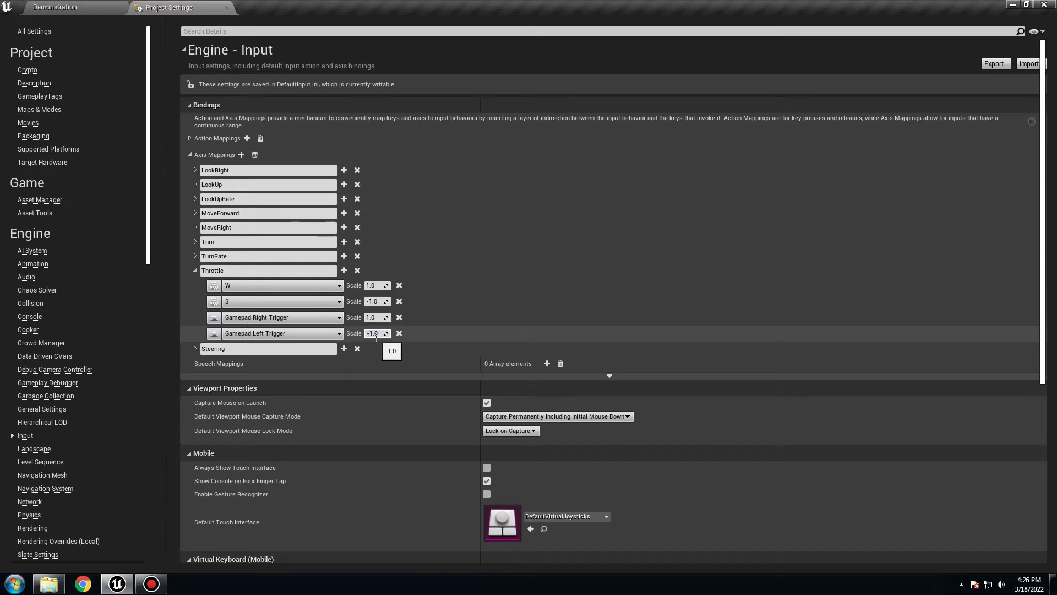
pyautogui.click(194, 270)
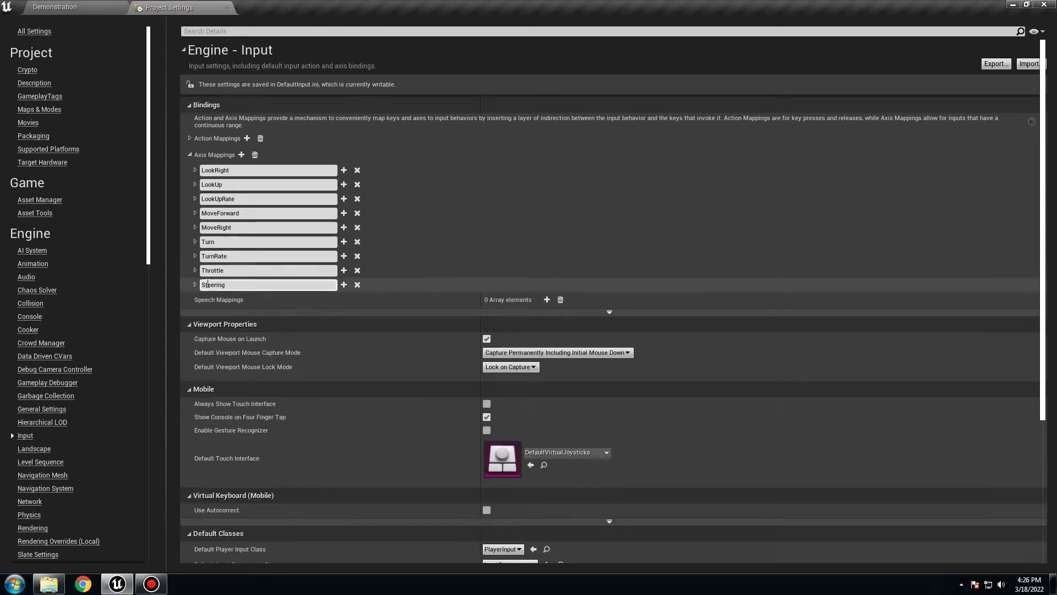
pyautogui.click(227, 8)
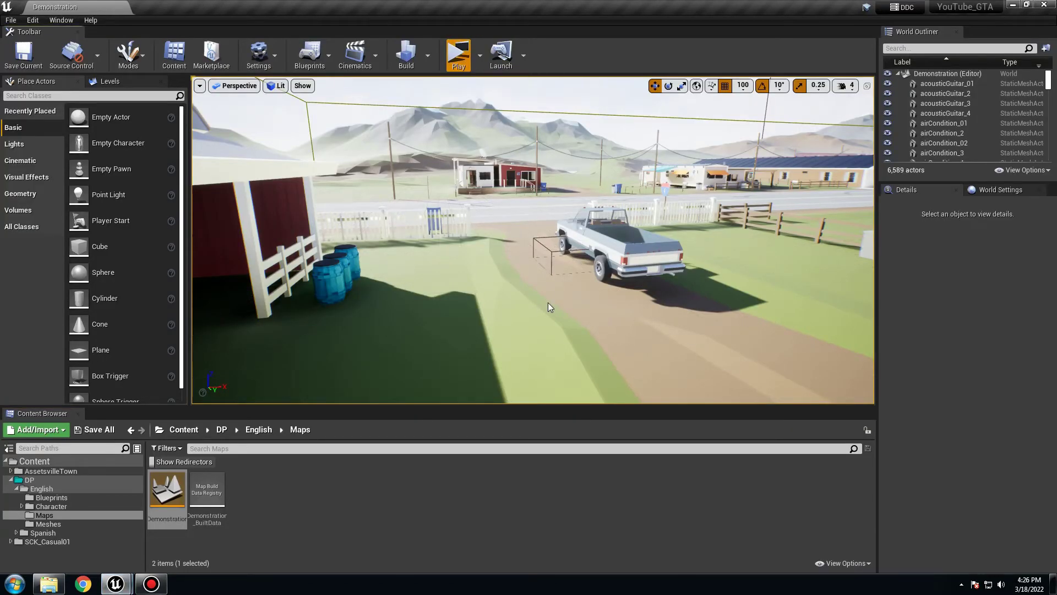
# Play-test the level by running to the truck, entering it, driving onto the road and reversing back, and end the preview.
pyautogui.press('w')
pyautogui.press('w')
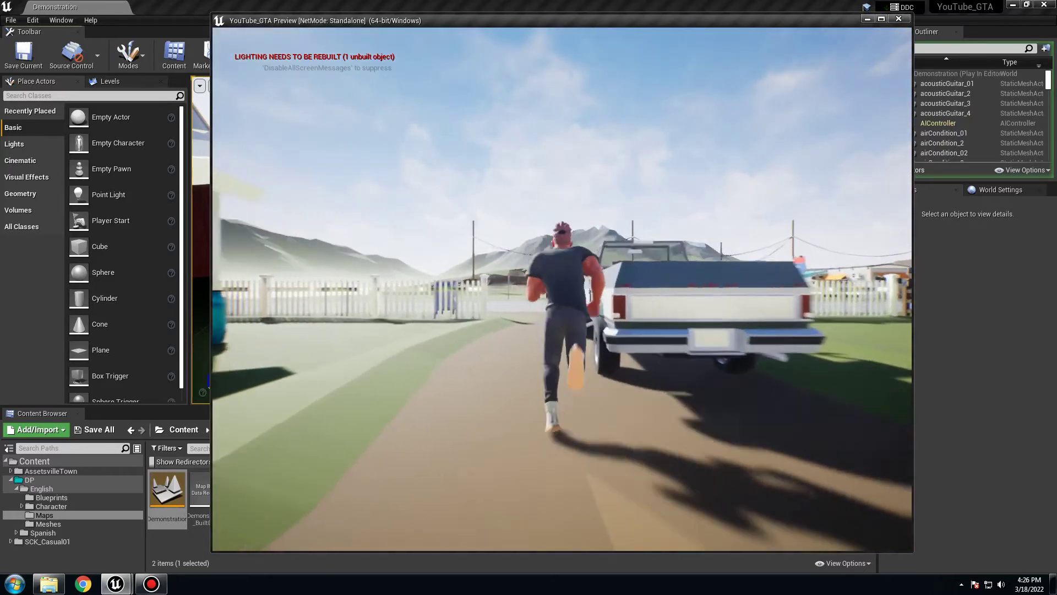
pyautogui.press('f')
pyautogui.press('w')
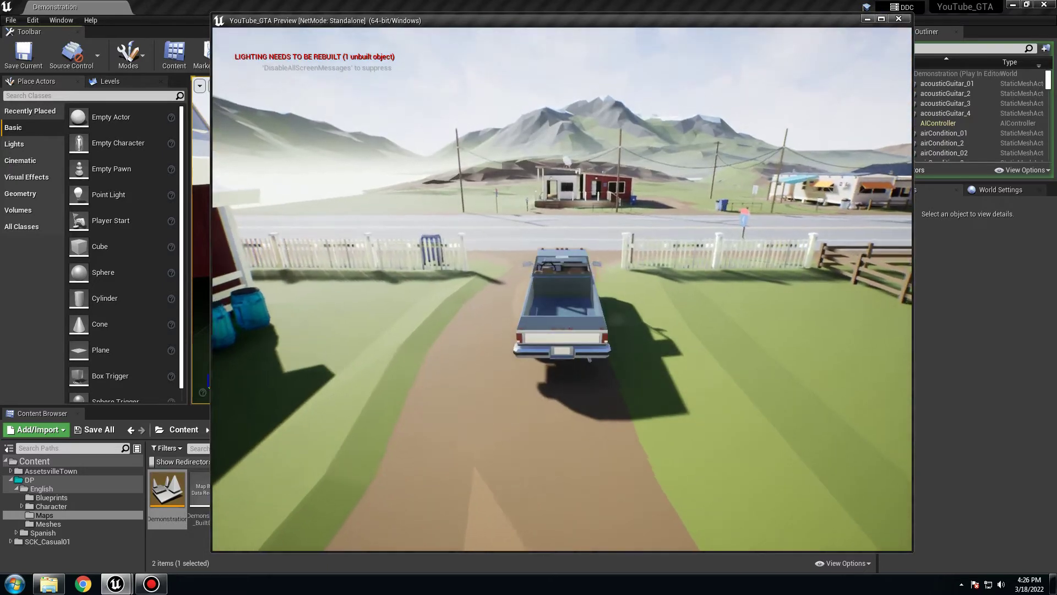
pyautogui.press('w')
pyautogui.press('d')
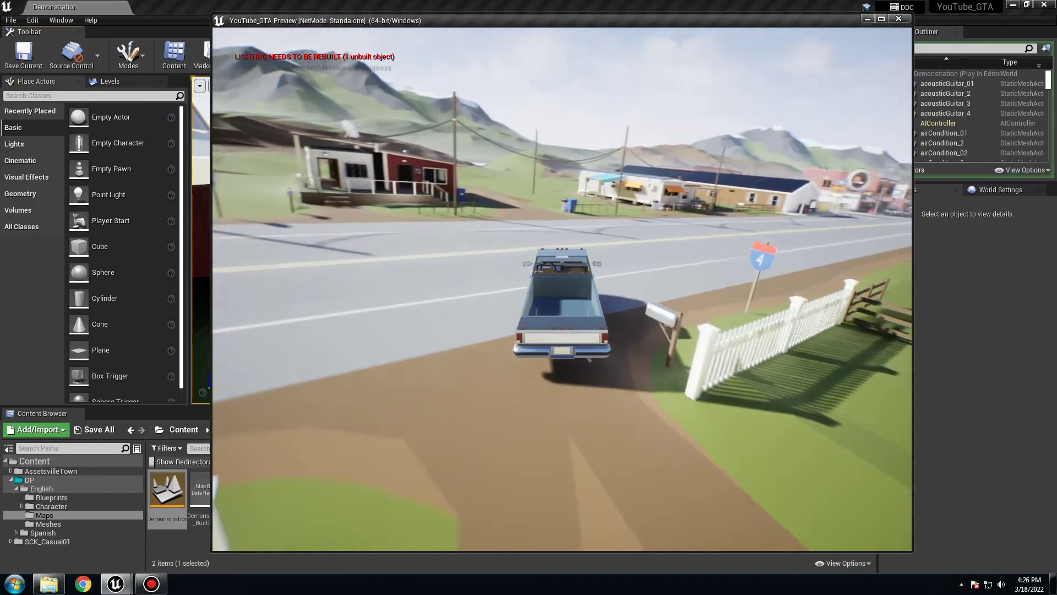
pyautogui.press('s')
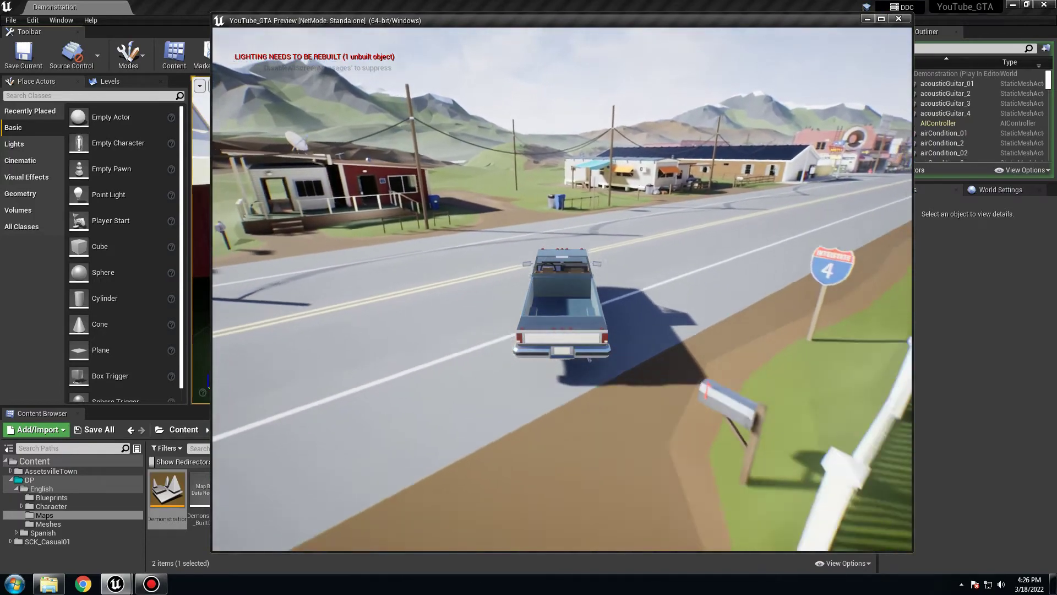
pyautogui.press('s')
pyautogui.press('d')
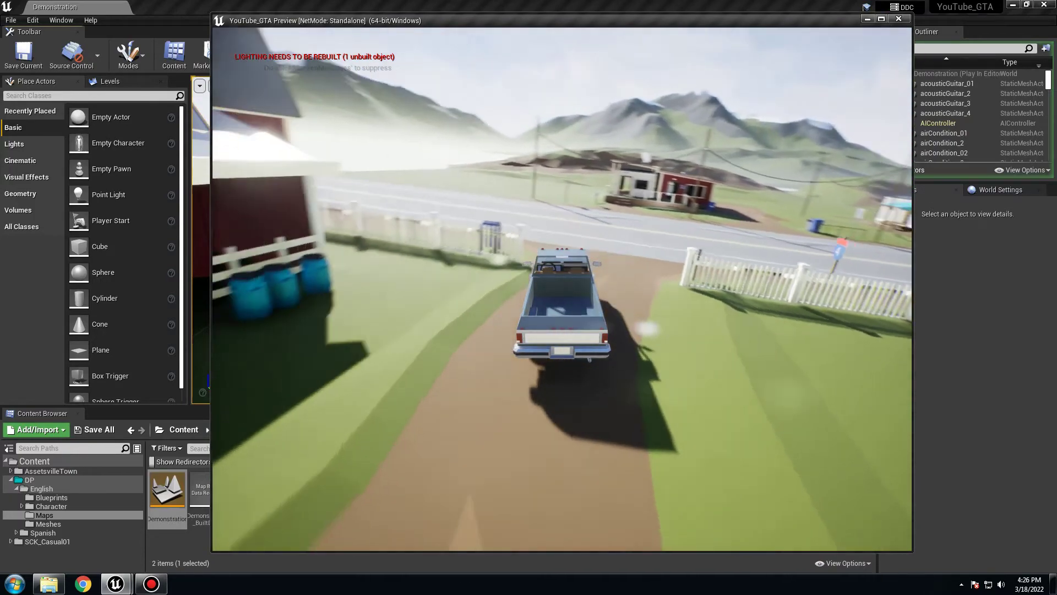
pyautogui.press('s')
pyautogui.press('d')
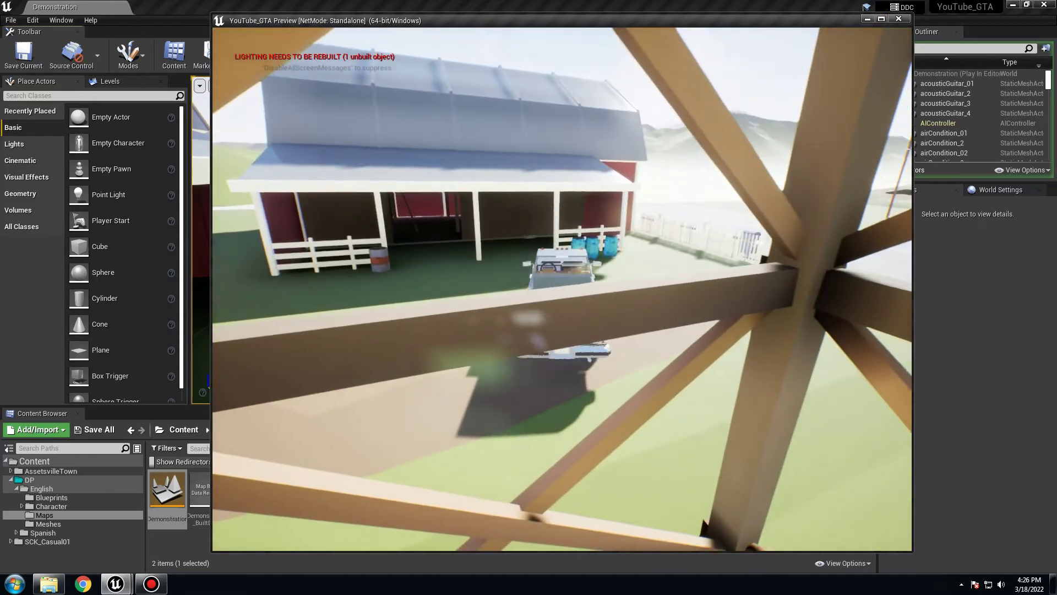
pyautogui.press('Escape')
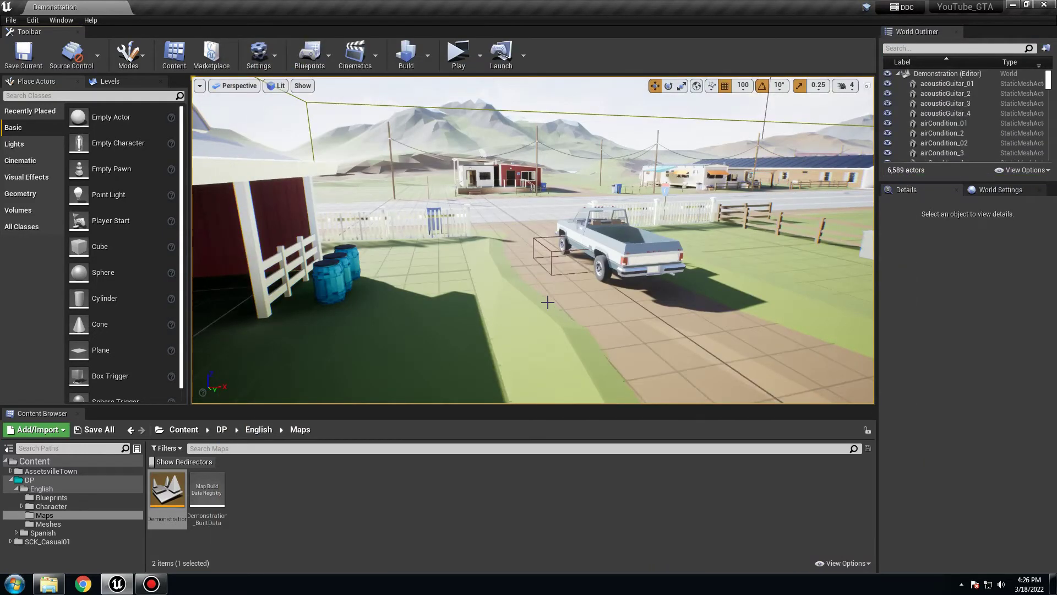
# Open the truck's Car_BP blueprint at an empty area of its event graph.
pyautogui.click(584, 240)
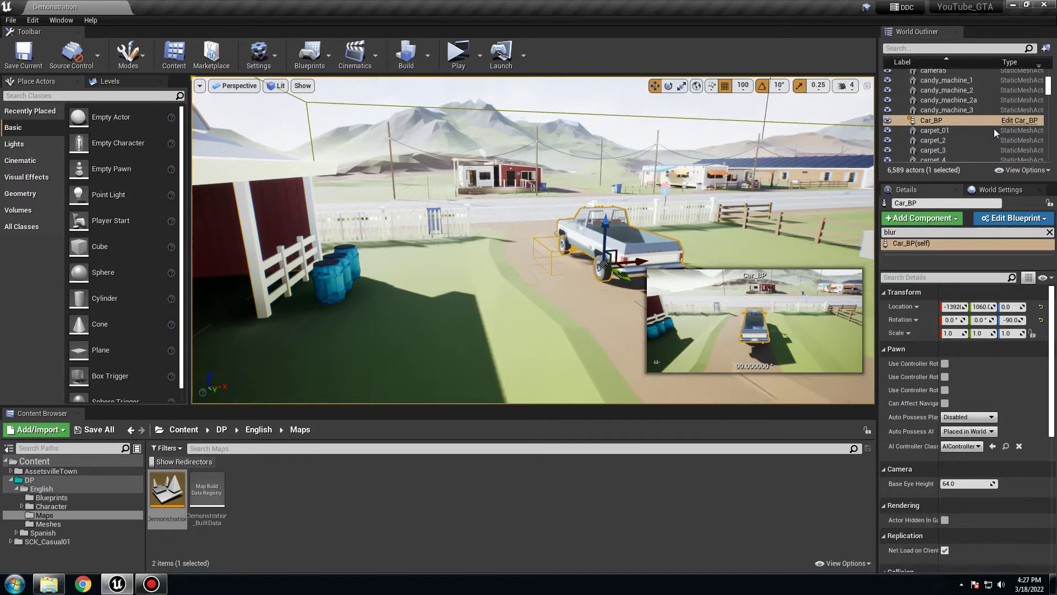
pyautogui.click(1019, 120)
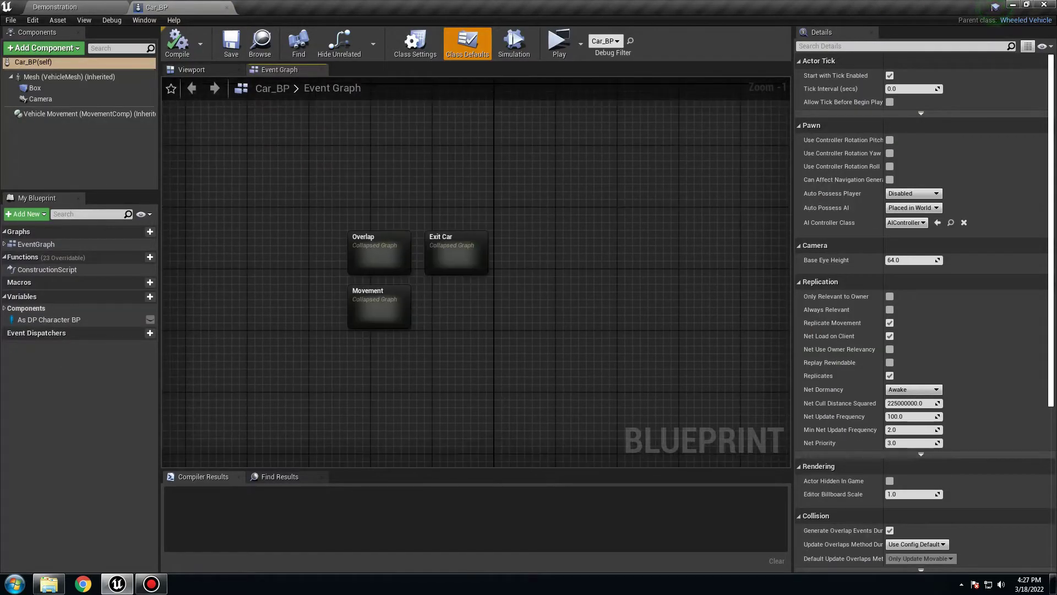
pyautogui.moveTo(488, 406); pyautogui.dragTo(465, 318, button='right')
pyautogui.moveTo(436, 371); pyautogui.dragTo(476, 383, button='right')
pyautogui.rightClick(458, 372)
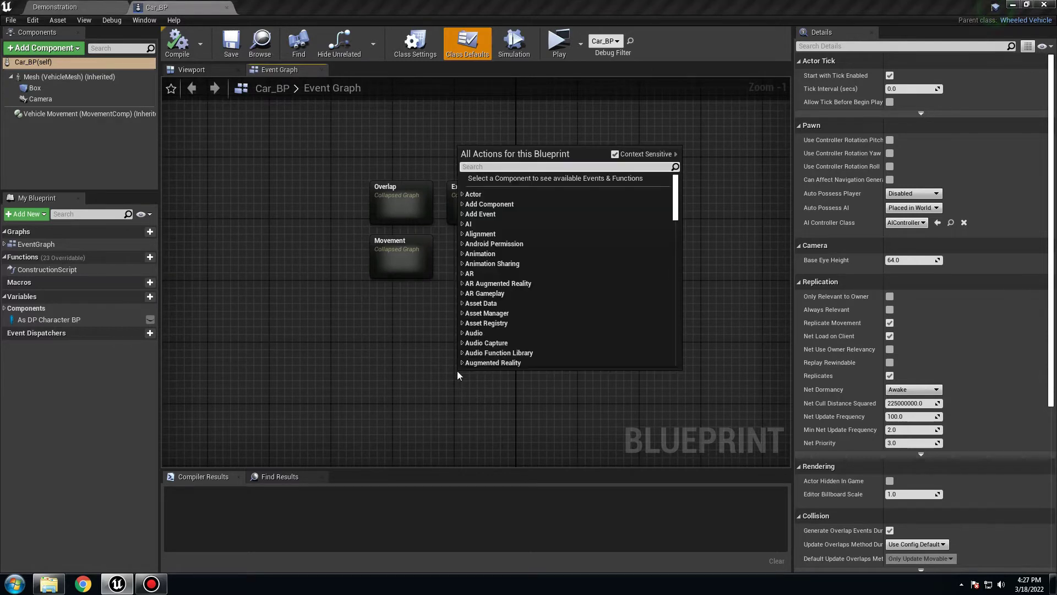
pyautogui.write('mo')
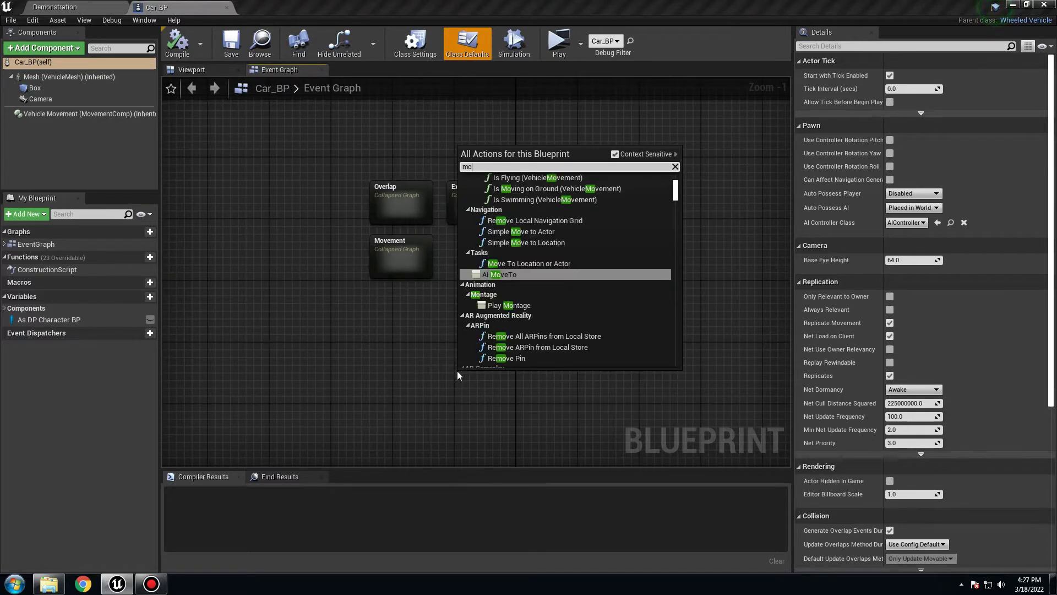
pyautogui.write('use')
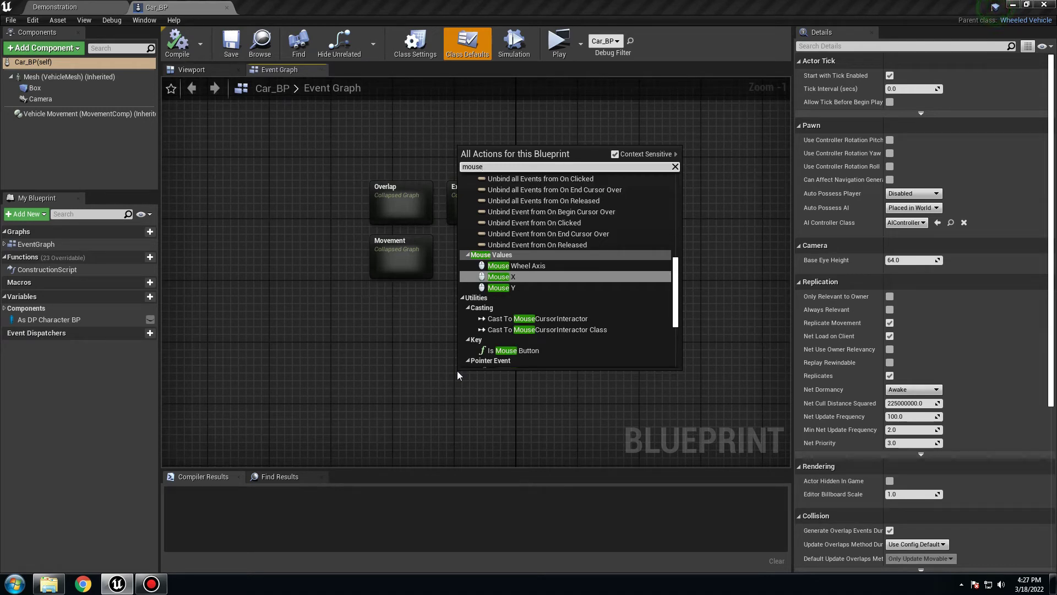
pyautogui.click(501, 277)
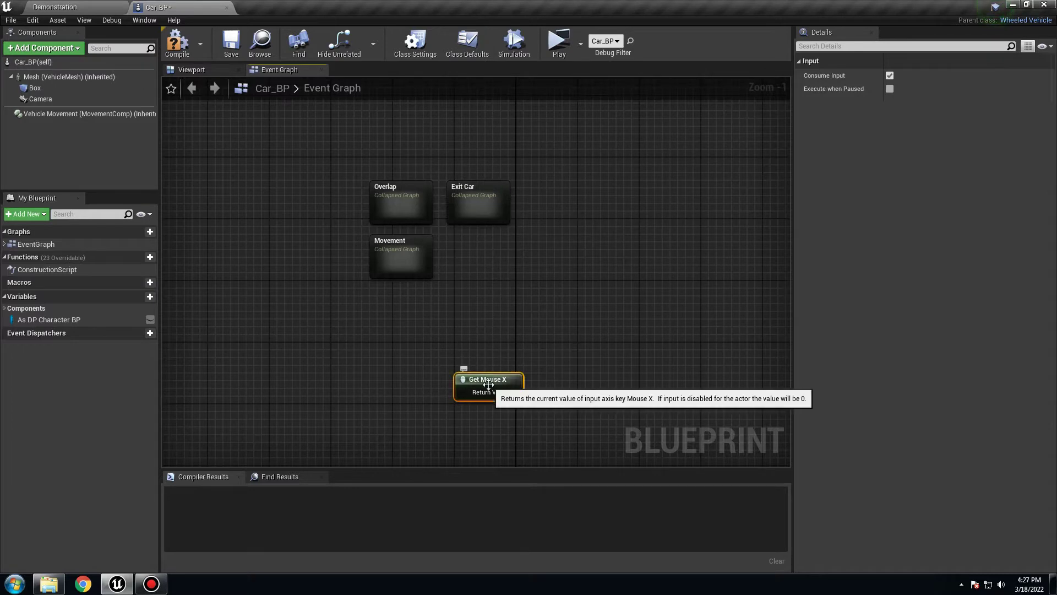
pyautogui.press('Delete')
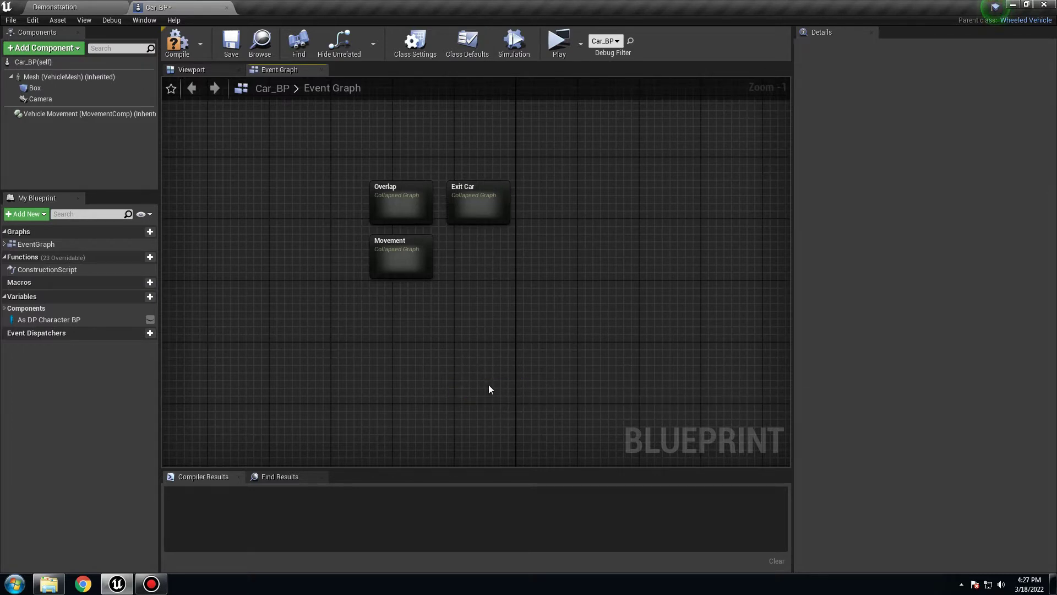
# Add a Mouse X axis event node in the empty area below the collapsed graphs.
pyautogui.rightClick(488, 385)
pyautogui.write('mouse')
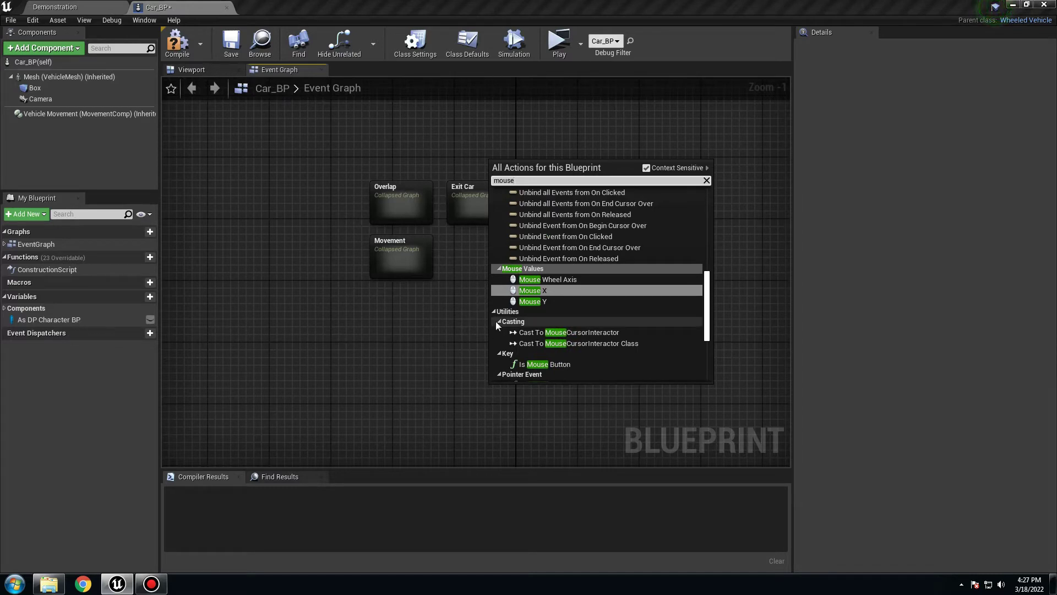
pyautogui.write(' x')
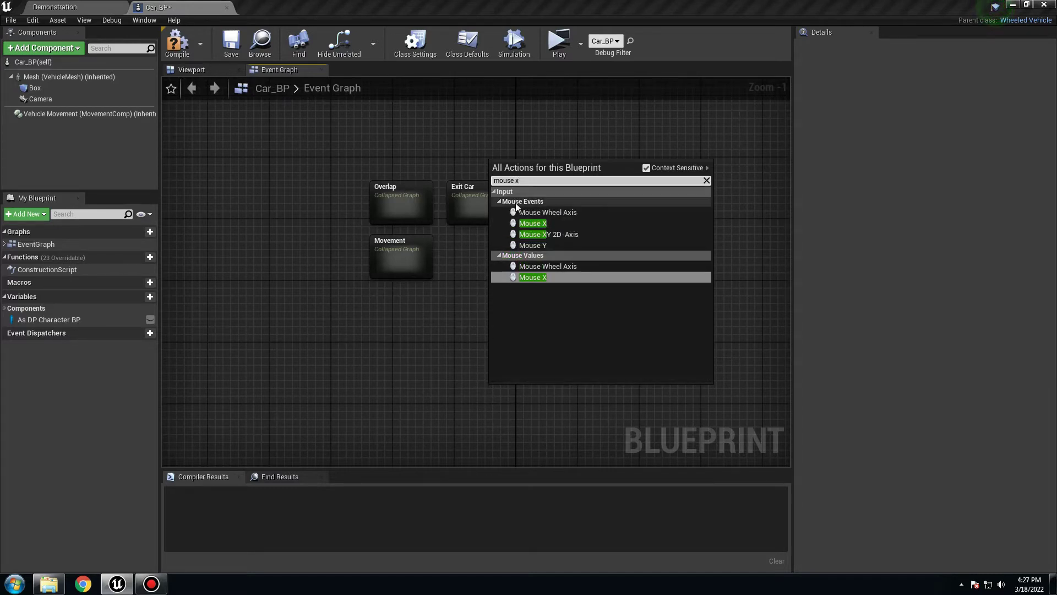
pyautogui.click(546, 222)
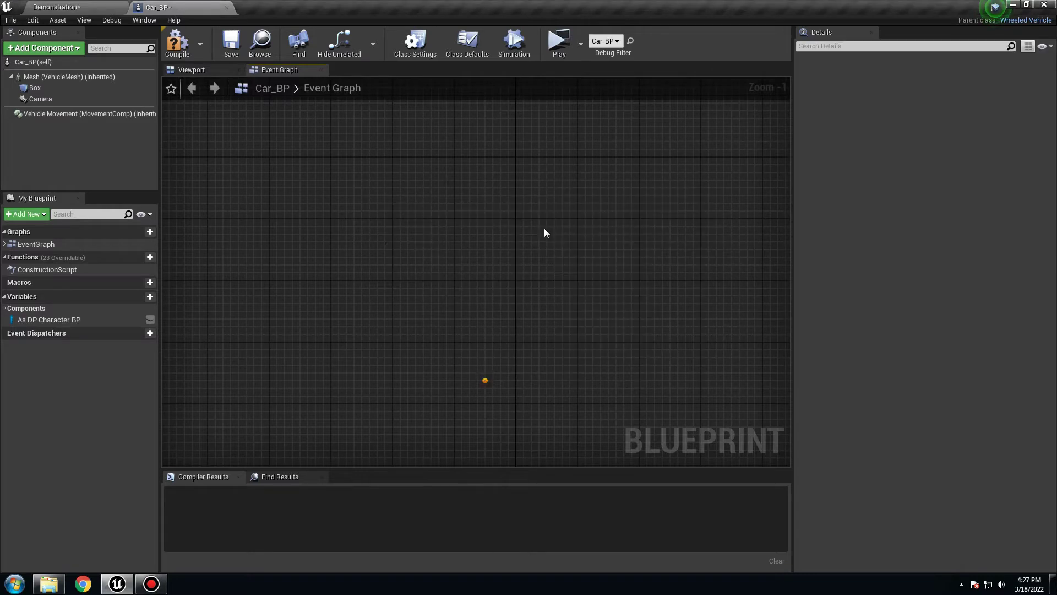
# Add a Mouse Y axis event node below the Mouse X event.
pyautogui.rightClick(500, 374)
pyautogui.write('mo')
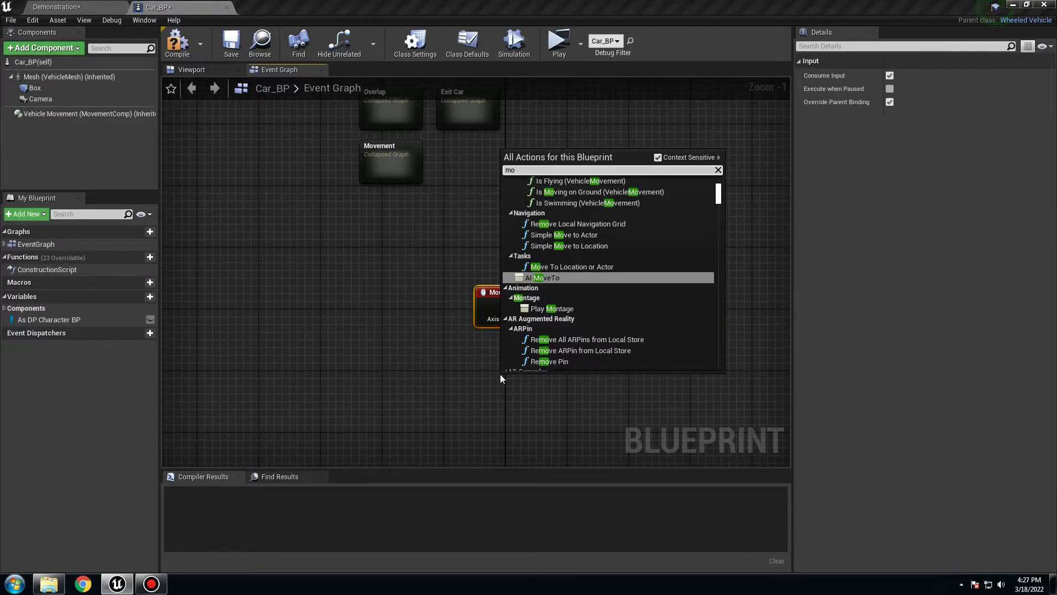
pyautogui.write('use')
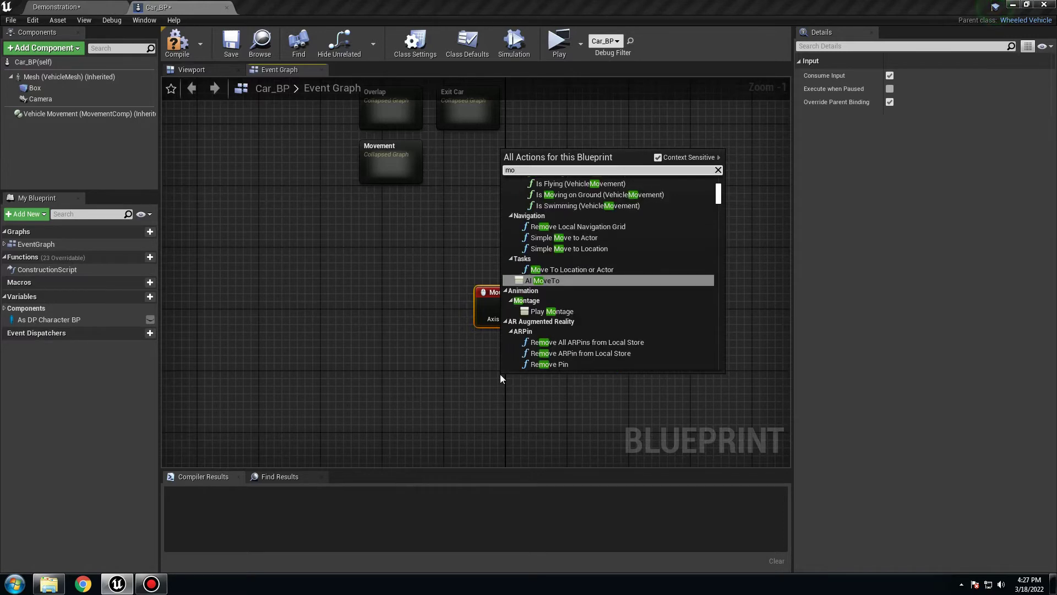
pyautogui.write(' y')
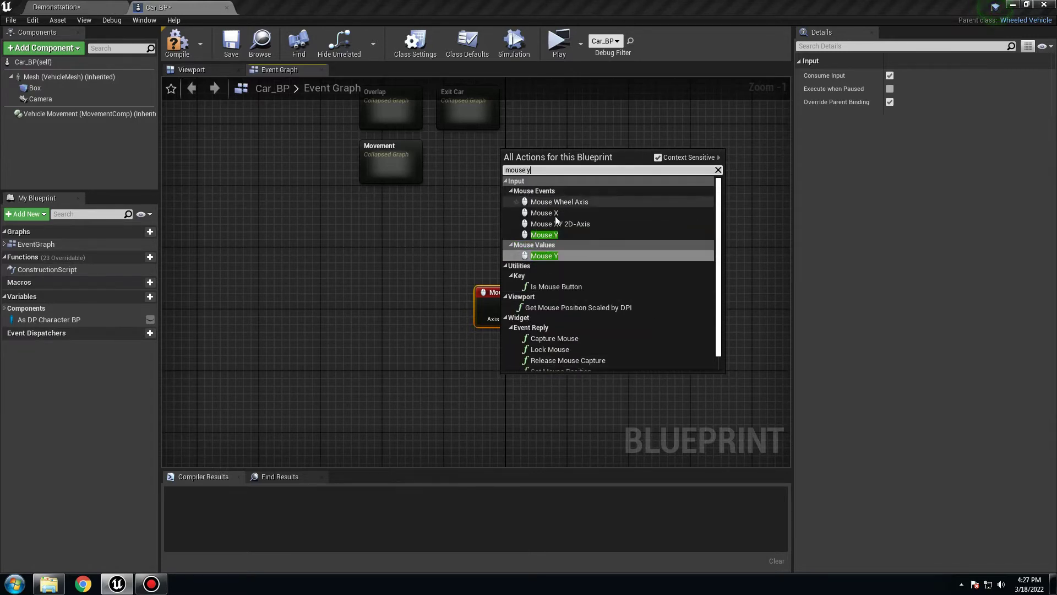
pyautogui.click(545, 235)
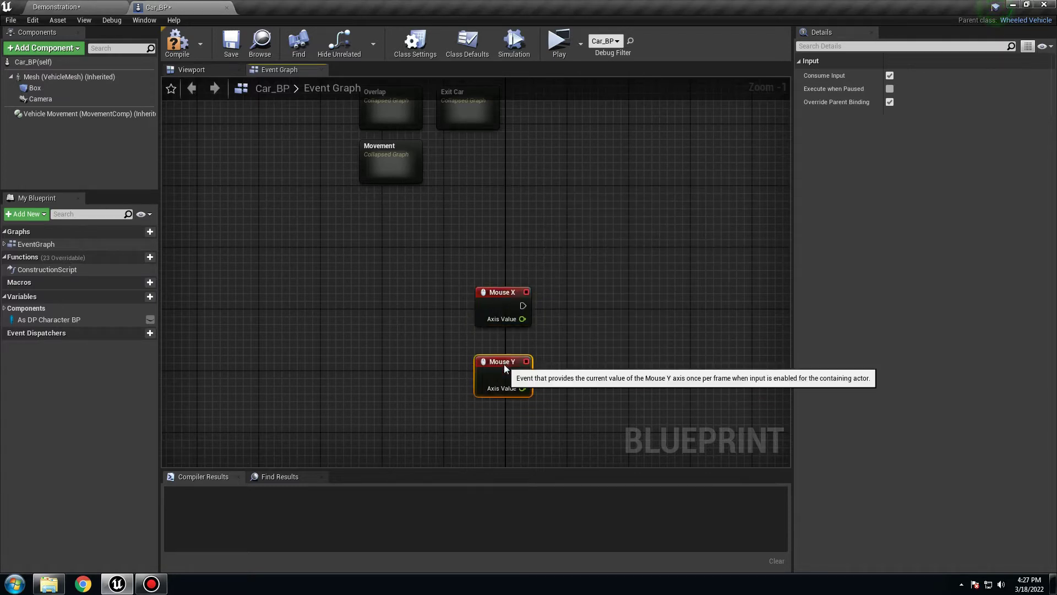
pyautogui.moveTo(402, 233); pyautogui.dragTo(400, 240, button='right')
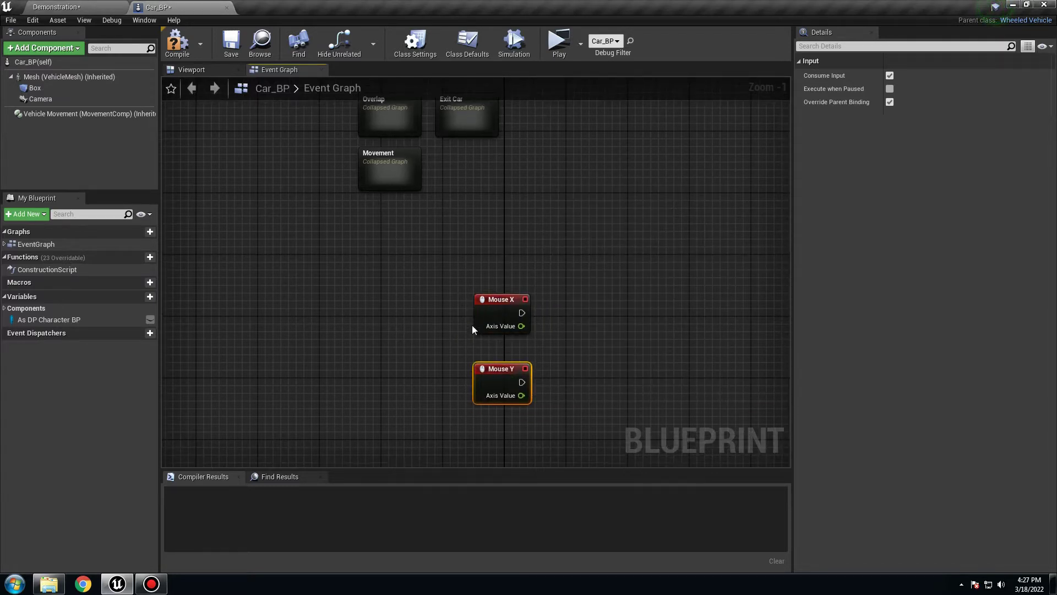
# Add a Spring Arm component under the Camera in Car_BP, keeping the default name SpringArm.
pyautogui.click(54, 101)
pyautogui.click(197, 70)
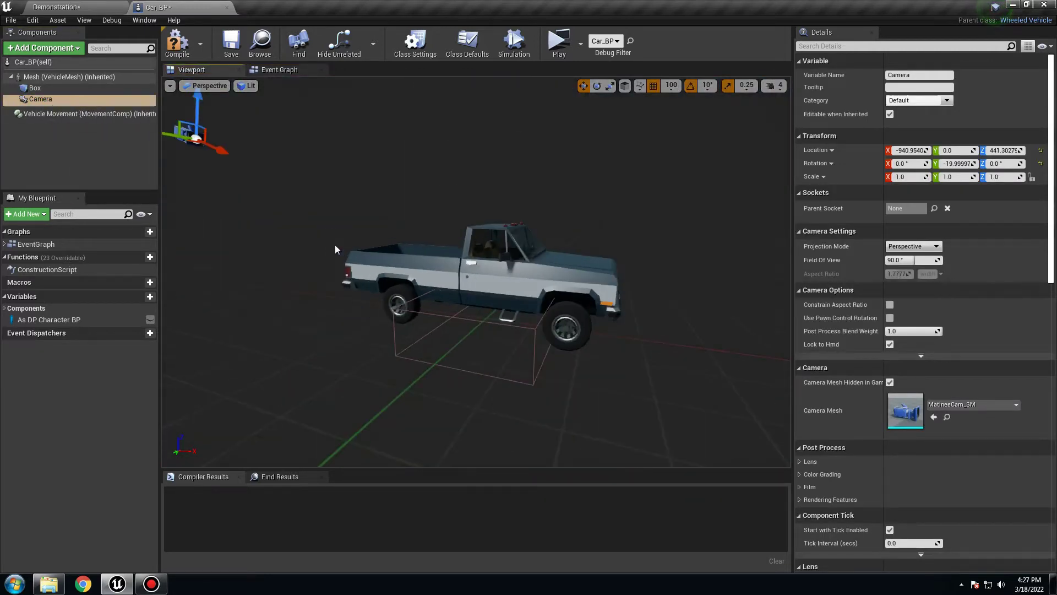
pyautogui.click(56, 101)
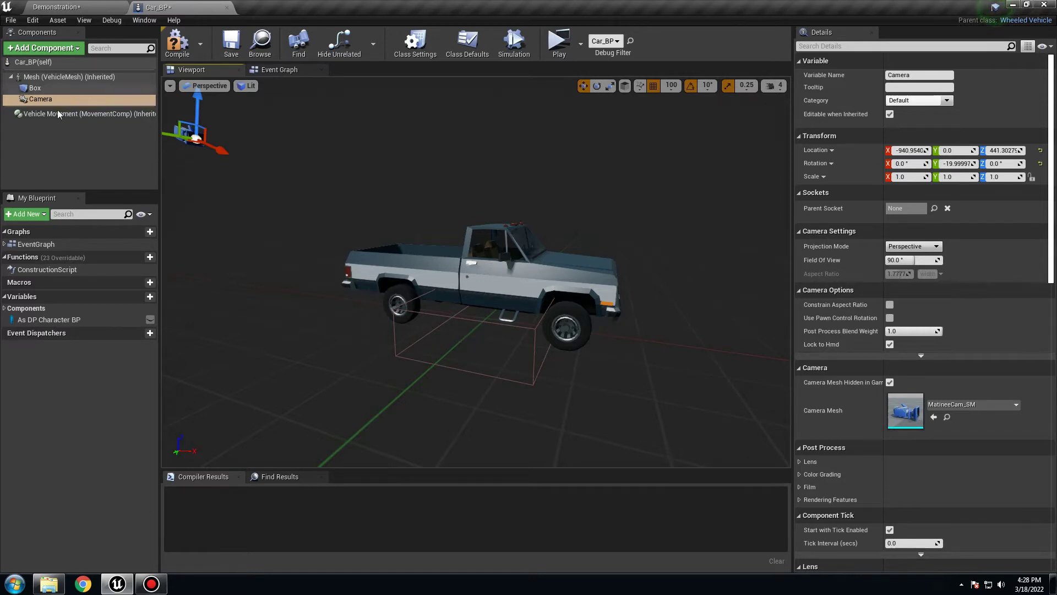
pyautogui.click(53, 50)
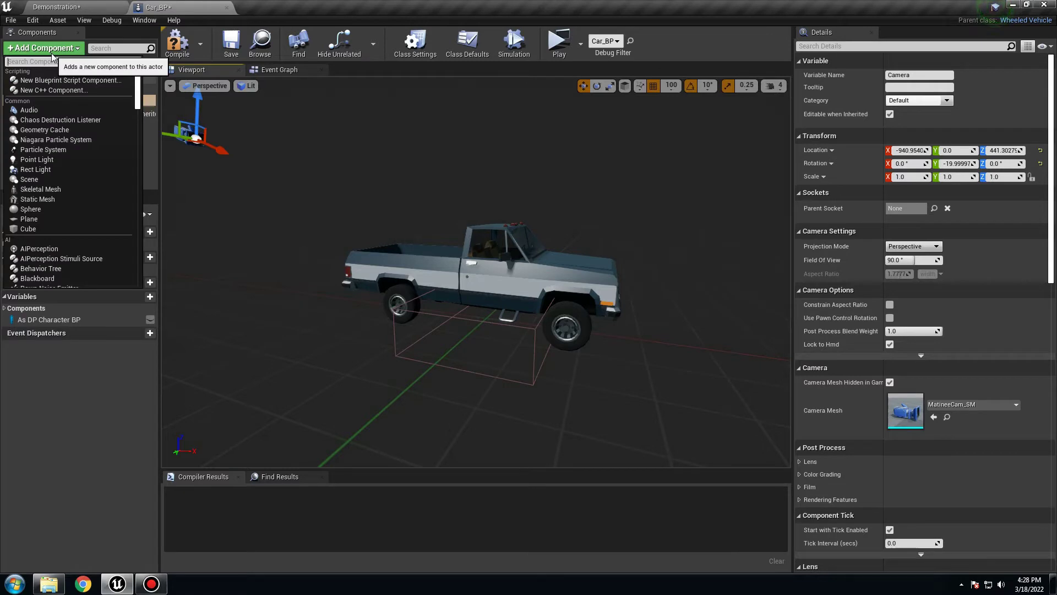
pyautogui.write('spri')
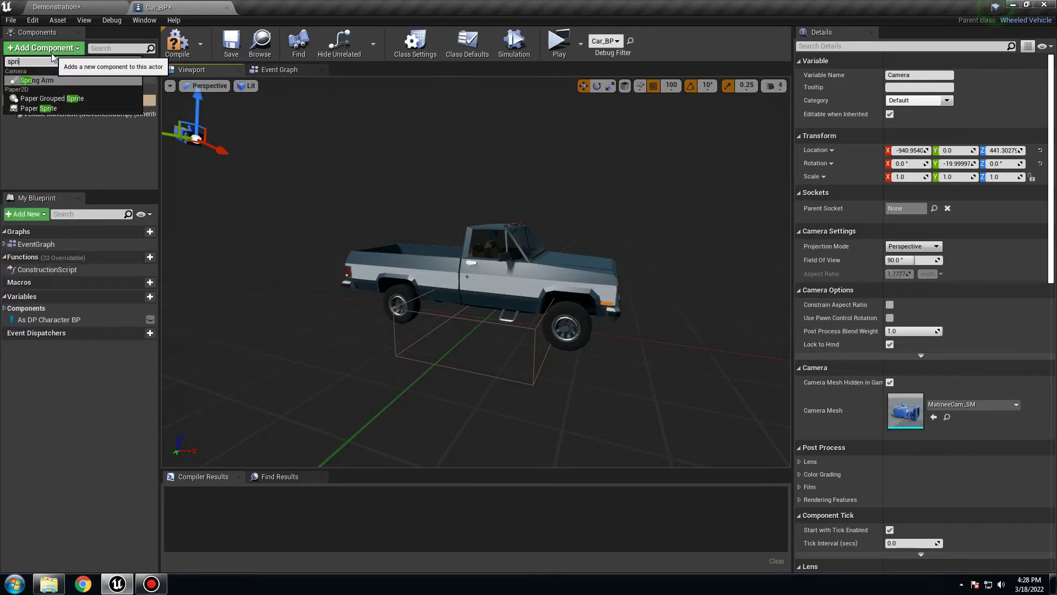
pyautogui.click(43, 81)
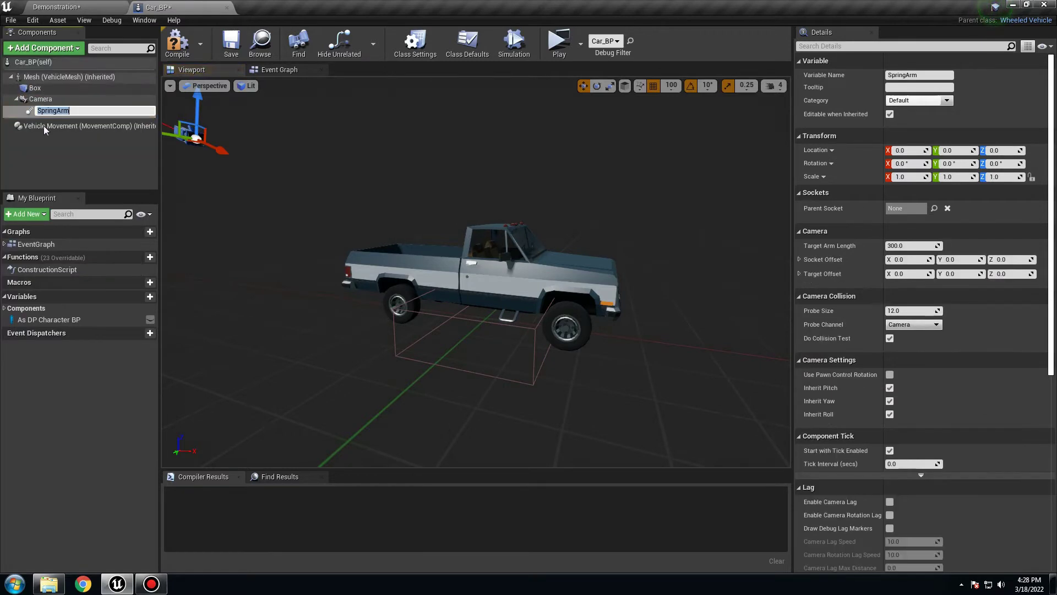
pyautogui.click(44, 126)
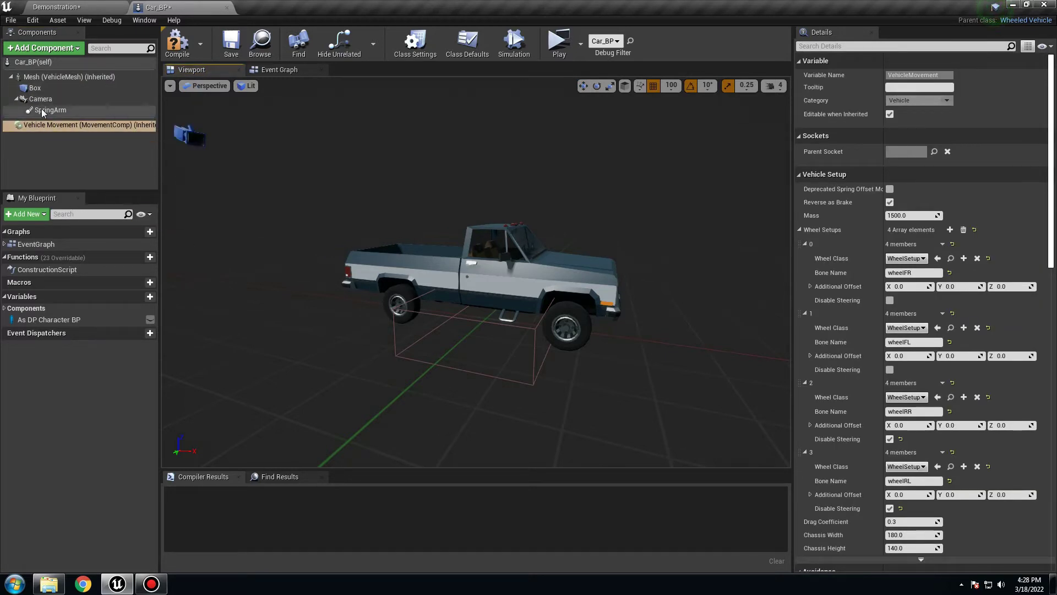
# Swap the component hierarchy so SpringArm is attached to the vehicle mesh and Camera is its child.
pyautogui.moveTo(45, 113)
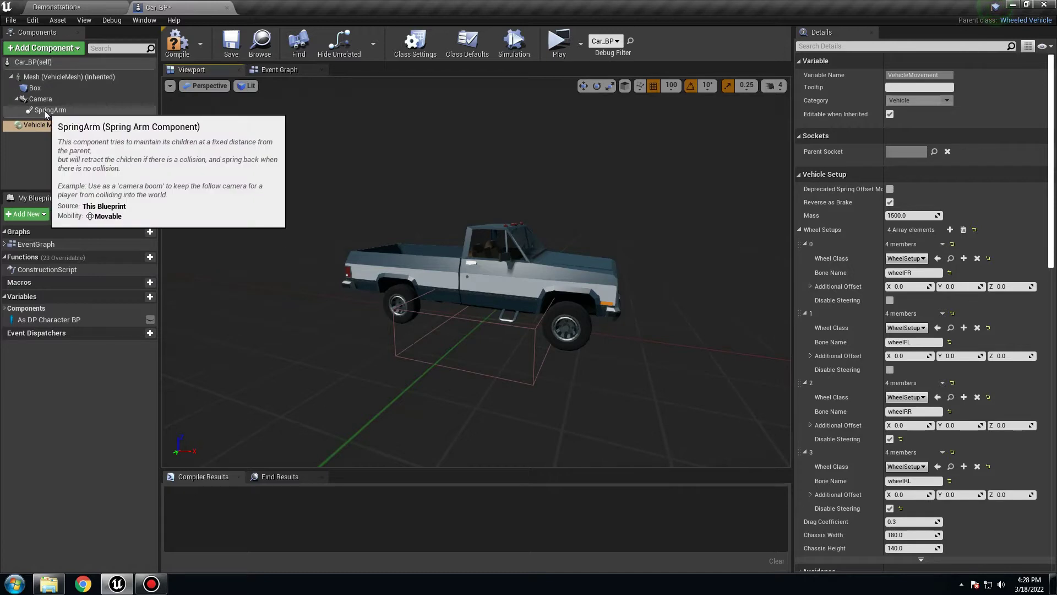
pyautogui.moveTo(45, 114); pyautogui.dragTo(41, 104)
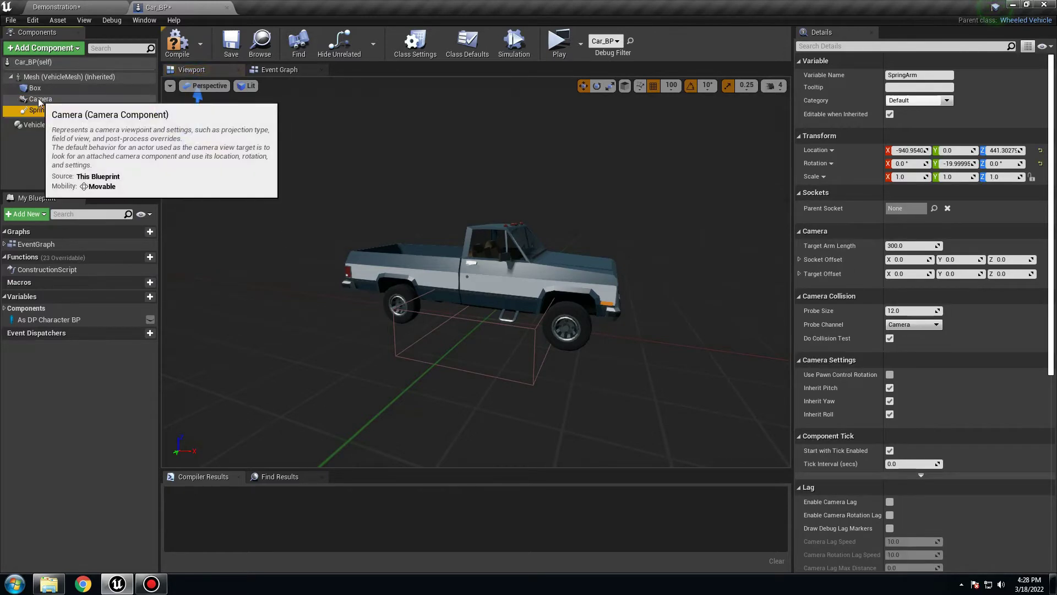
pyautogui.moveTo(38, 102); pyautogui.dragTo(52, 120)
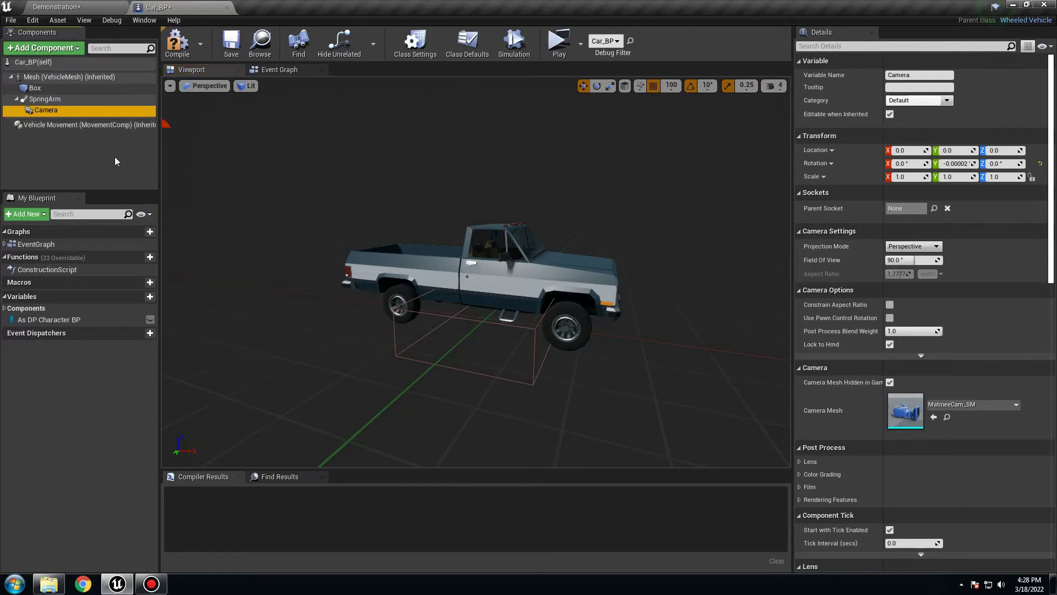
# Move the SpringArm forward along its local X axis towards the truck, to about X -753, Z 373.
pyautogui.moveTo(341, 231); pyautogui.dragTo(179, 126, button='right')
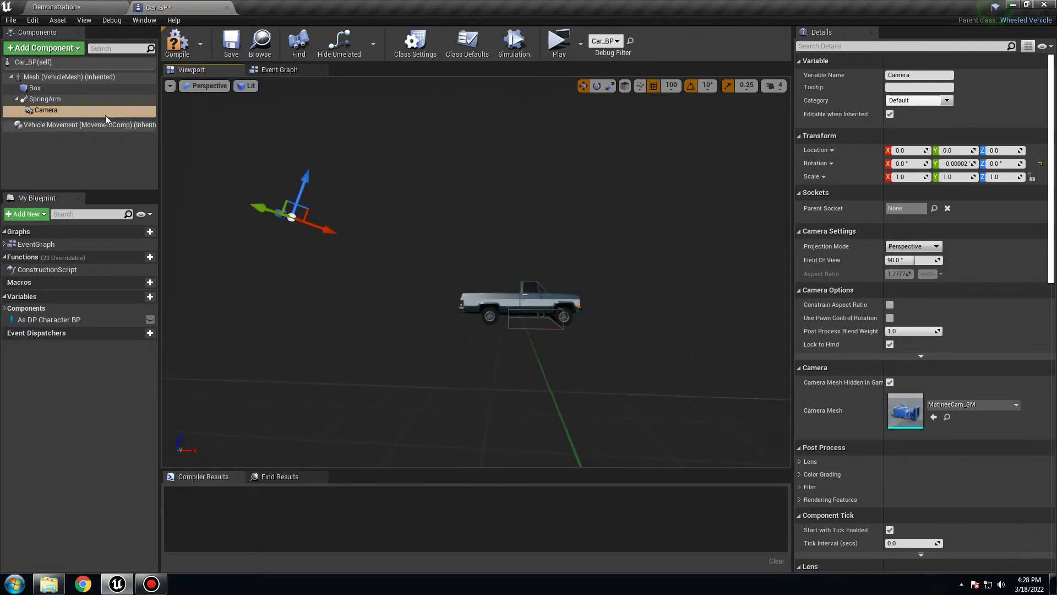
pyautogui.click(66, 99)
pyautogui.moveTo(369, 246); pyautogui.dragTo(329, 248)
pyautogui.scroll(3, 566, 304)
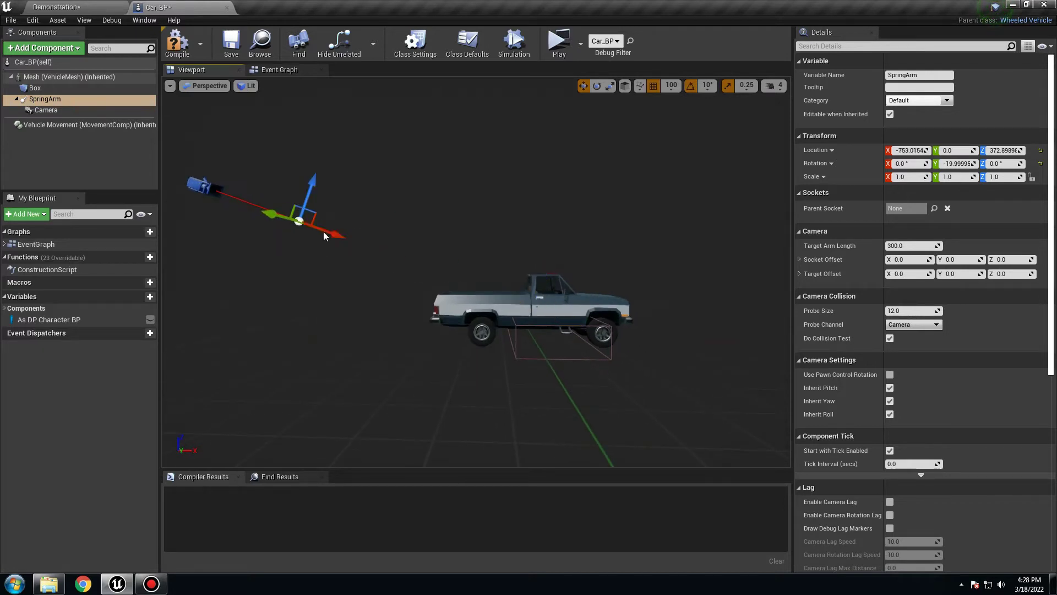
# Place a Spring Arm reference between the mouse events in the event graph and add an AddRelativeRotation node targeting it.
pyautogui.click(286, 74)
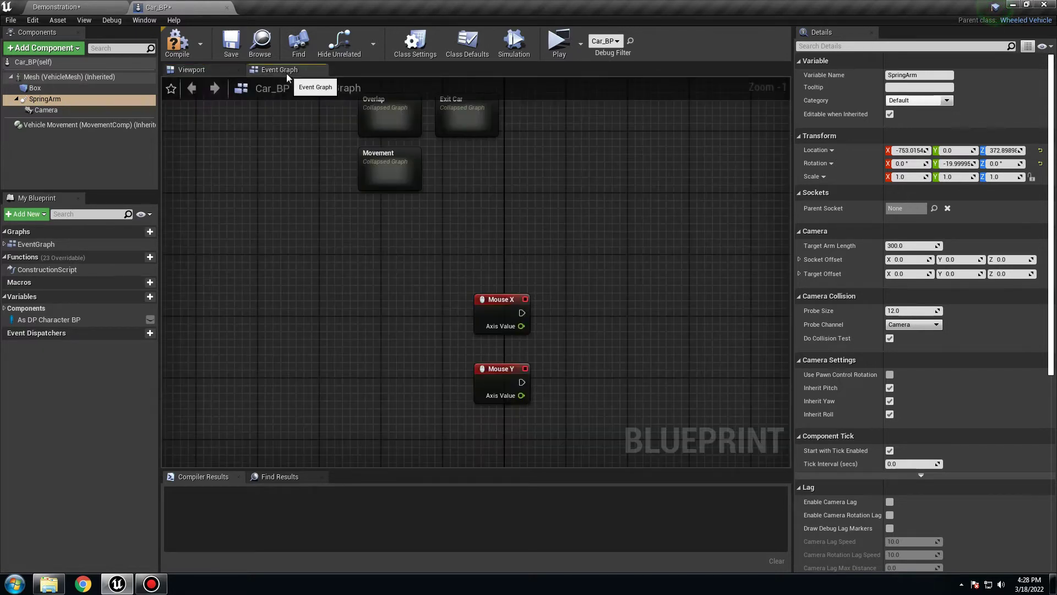
pyautogui.moveTo(420, 296); pyautogui.dragTo(312, 261, button='right')
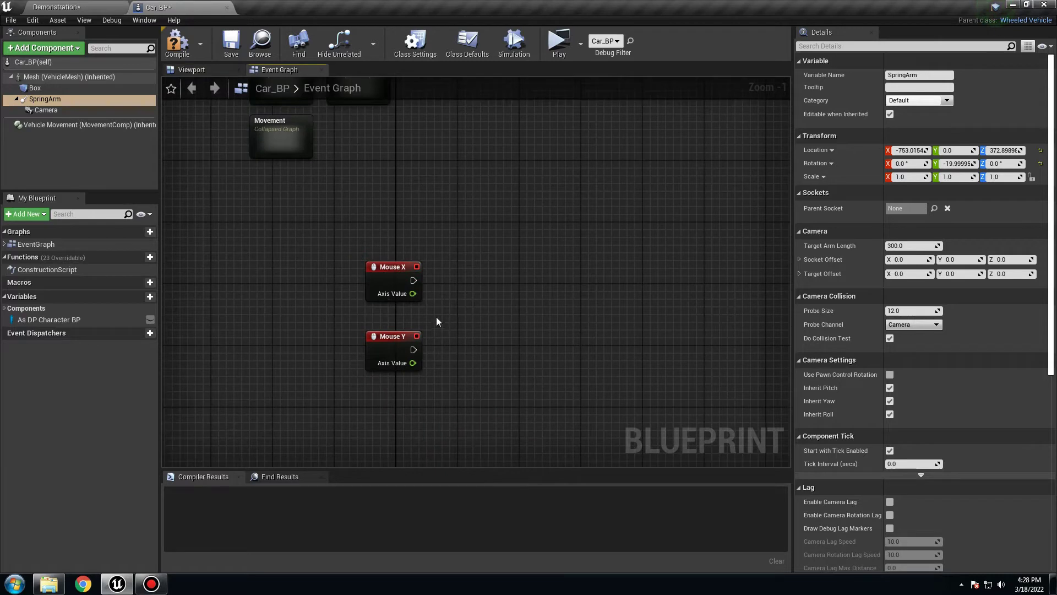
pyautogui.moveTo(43, 104); pyautogui.dragTo(126, 132)
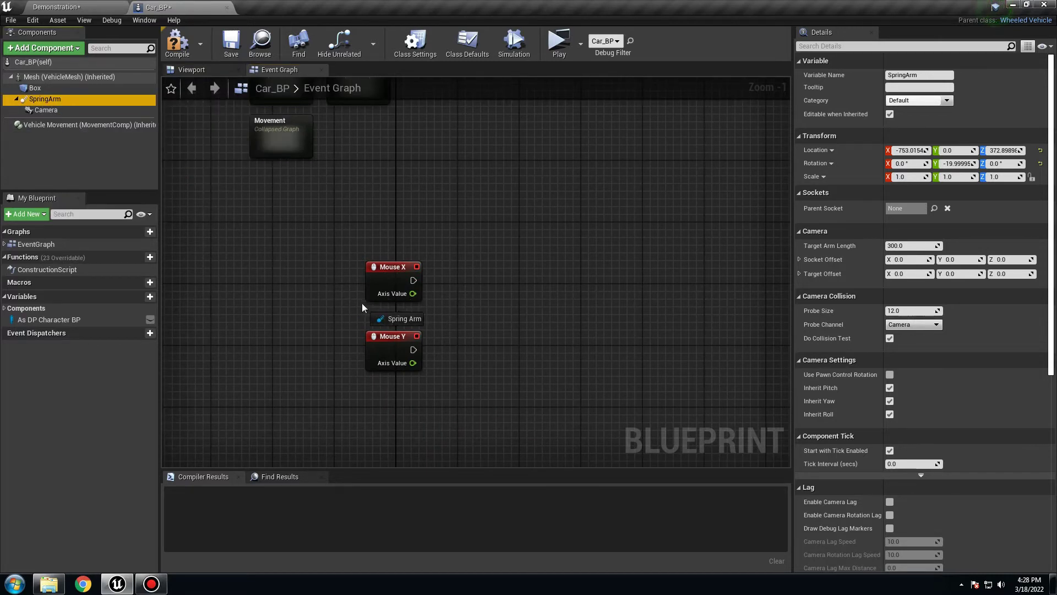
pyautogui.moveTo(361, 303); pyautogui.dragTo(468, 270)
pyautogui.write('a')
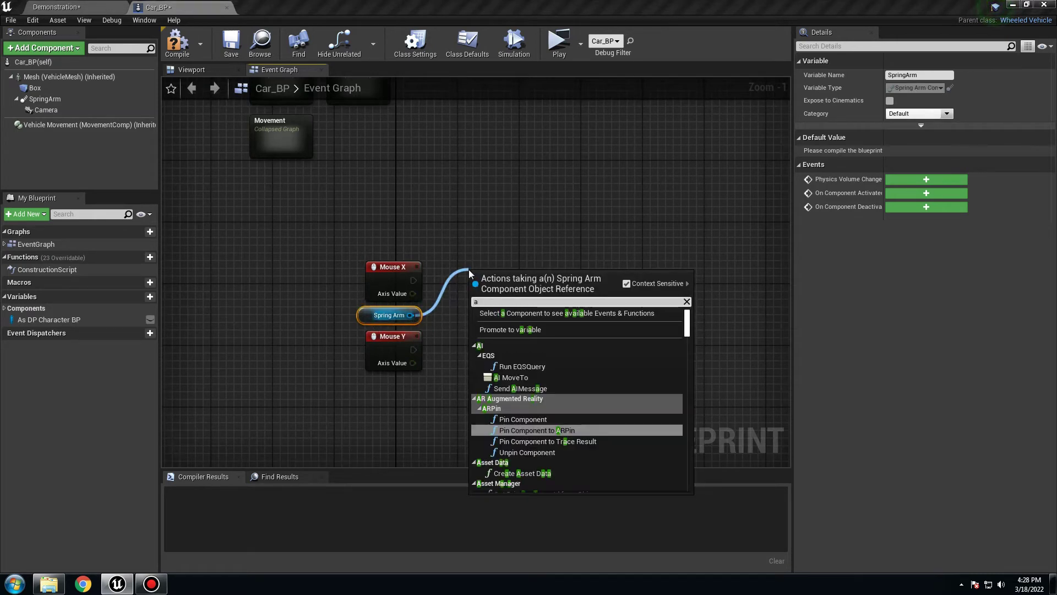
pyautogui.write('dd rel')
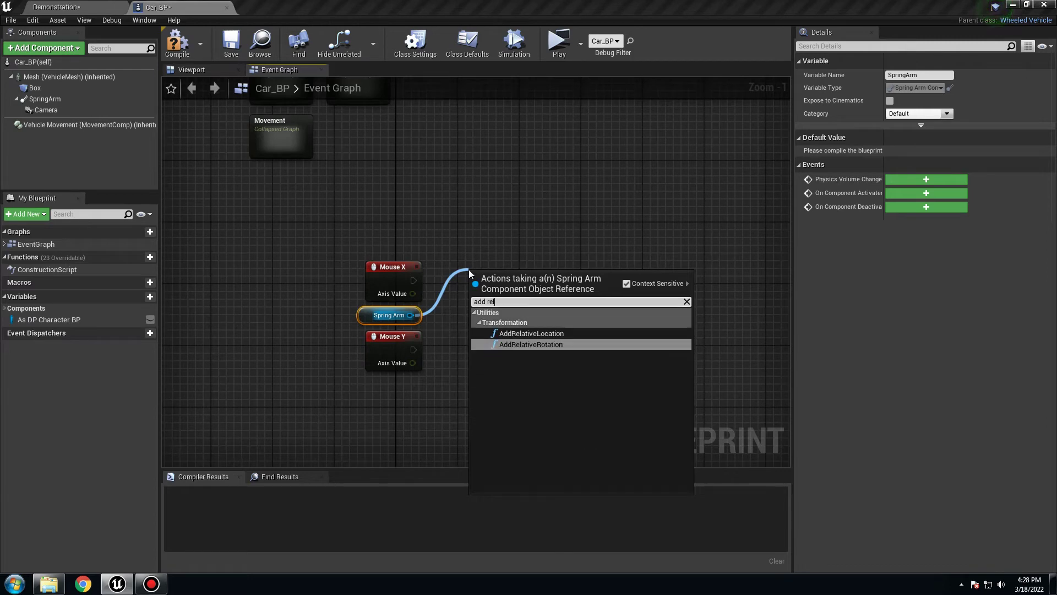
pyautogui.click(530, 344)
pyautogui.moveTo(527, 287); pyautogui.dragTo(534, 280)
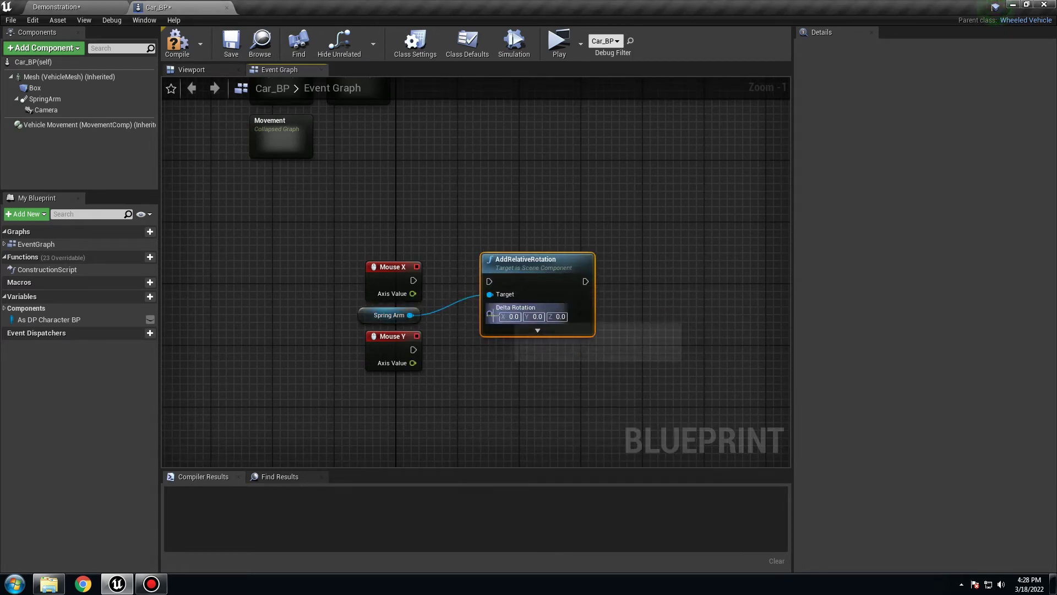
# Split the AddRelativeRotation node's Delta Rotation pin into roll, pitch and yaw, and place a copy of the node directly below.
pyautogui.rightClick(492, 315)
pyautogui.click(524, 342)
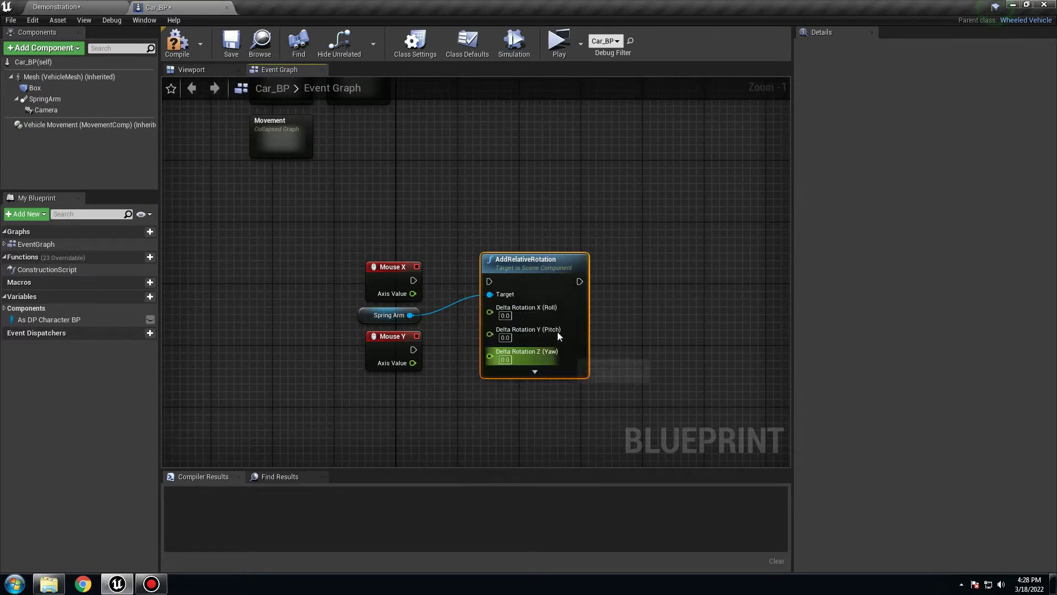
pyautogui.moveTo(543, 279); pyautogui.dragTo(551, 263)
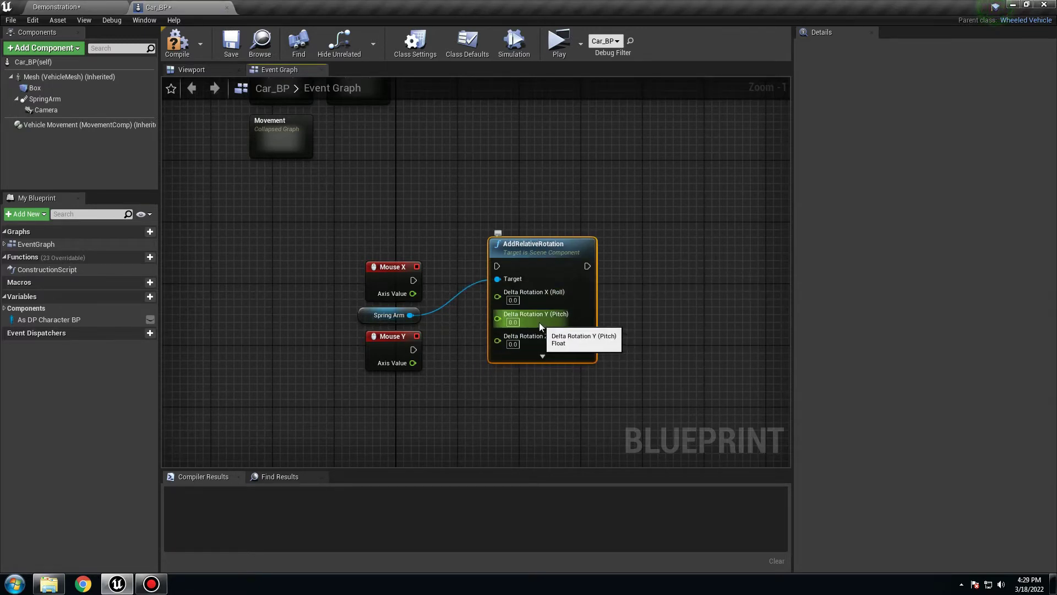
pyautogui.hotkey('ctrl', 'c')
pyautogui.hotkey('ctrl', 'v')
pyautogui.moveTo(592, 333); pyautogui.dragTo(538, 380)
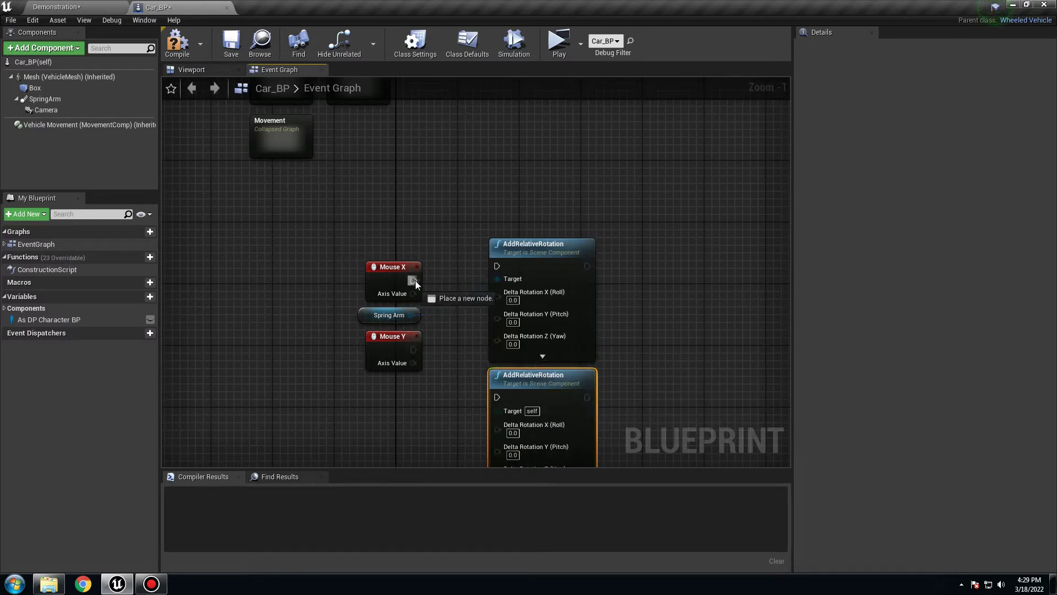
# Wire Mouse X's execution and axis value to the upper rotation node's yaw, and Mouse Y's to the lower node's pitch.
pyautogui.moveTo(414, 349); pyautogui.dragTo(507, 393)
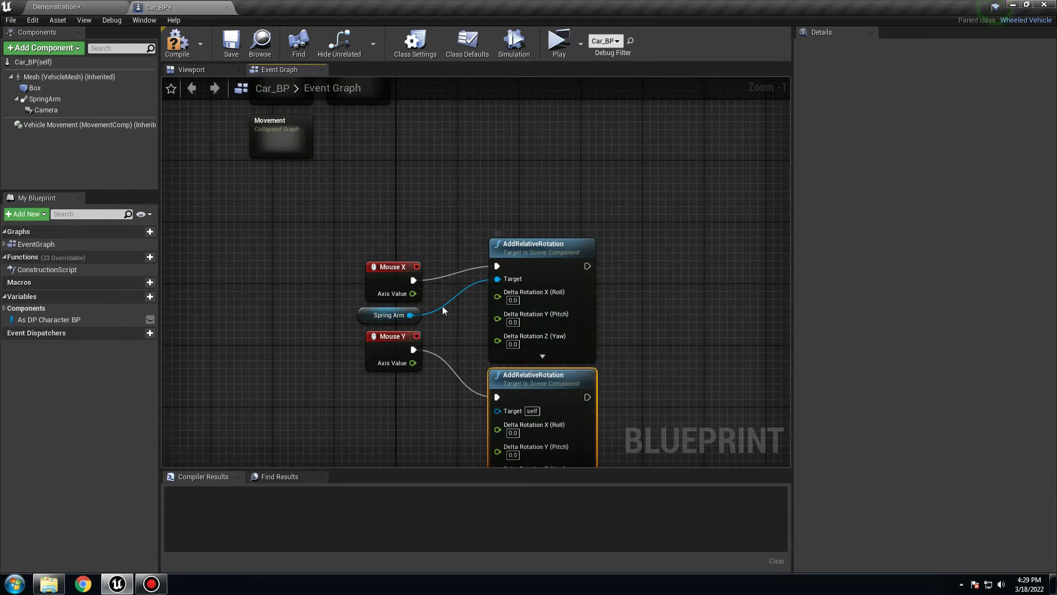
pyautogui.moveTo(413, 293); pyautogui.dragTo(431, 311)
pyautogui.moveTo(488, 341); pyautogui.dragTo(499, 342)
pyautogui.moveTo(413, 362); pyautogui.dragTo(417, 373)
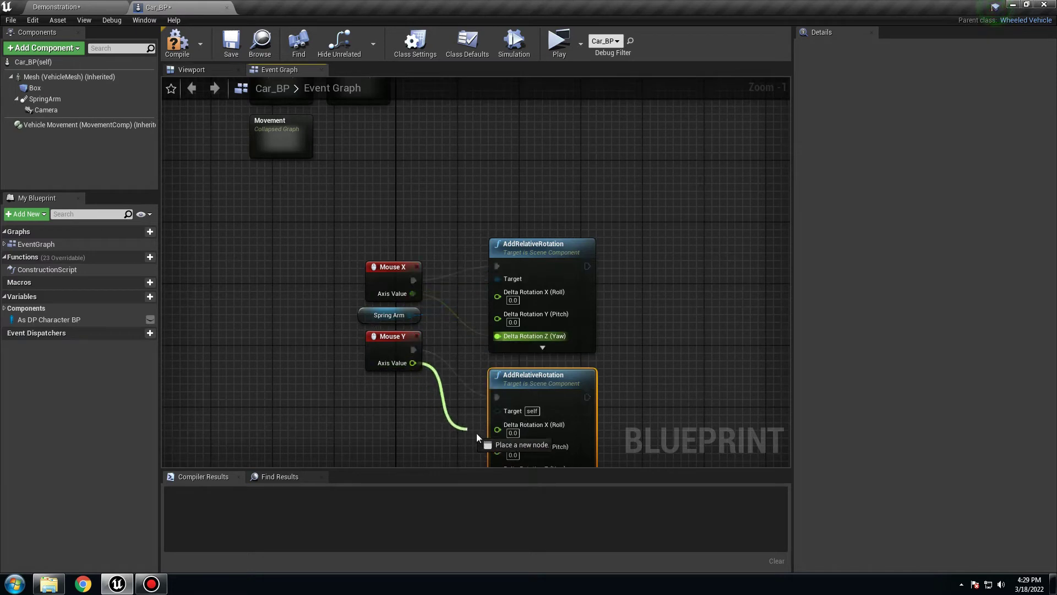
pyautogui.moveTo(501, 450); pyautogui.dragTo(502, 449)
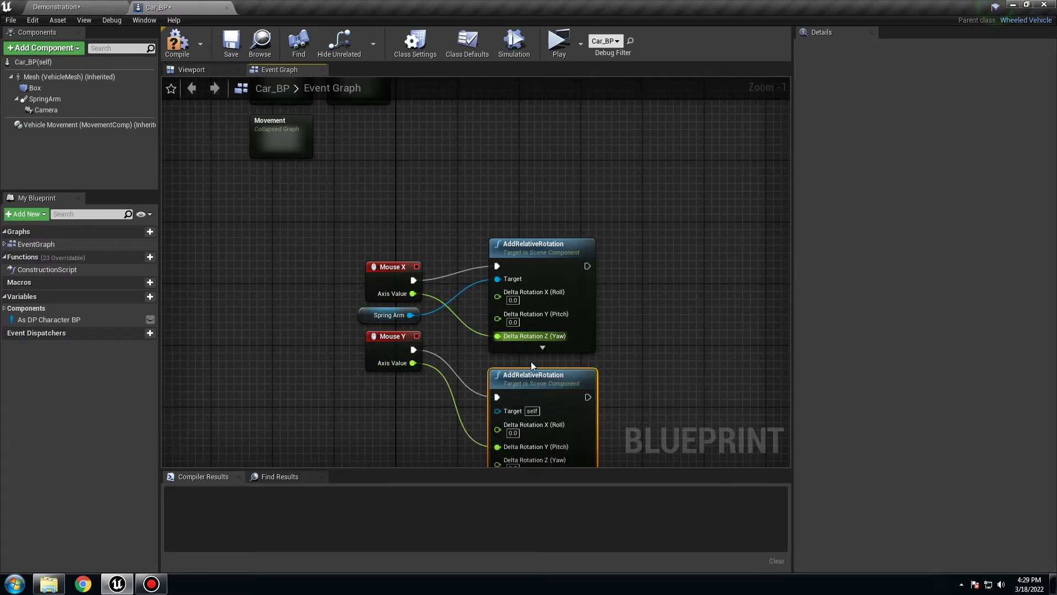
# Connect the Spring Arm reference to the lower AddRelativeRotation node's Target, and compile and save the blueprint.
pyautogui.moveTo(467, 348); pyautogui.dragTo(420, 343, button='right')
pyautogui.scroll(-1, 390, 300)
pyautogui.moveTo(377, 315); pyautogui.dragTo(452, 397)
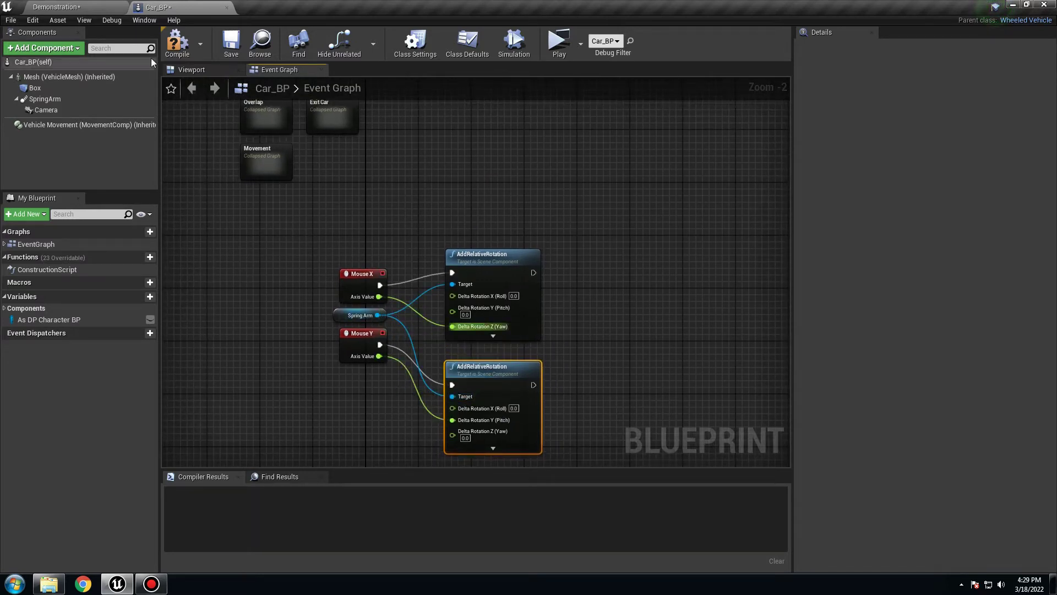
pyautogui.click(177, 42)
pyautogui.click(231, 44)
# Play-test the level by running to the truck, entering it and rotating the camera with the mouse, and end the preview.
pyautogui.click(556, 43)
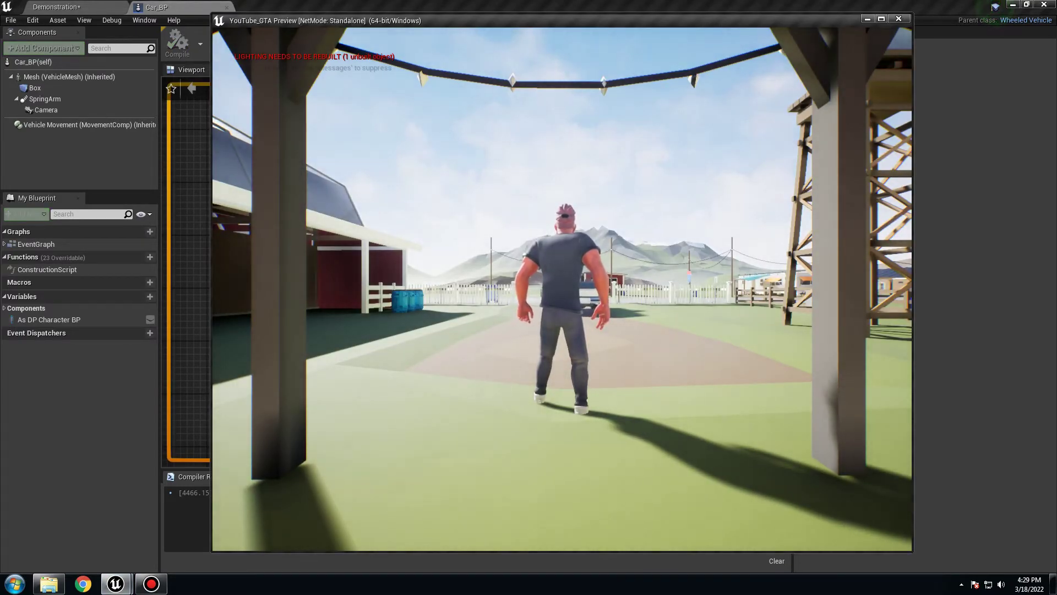
pyautogui.press('w')
pyautogui.press('d')
pyautogui.press('a')
pyautogui.press('w')
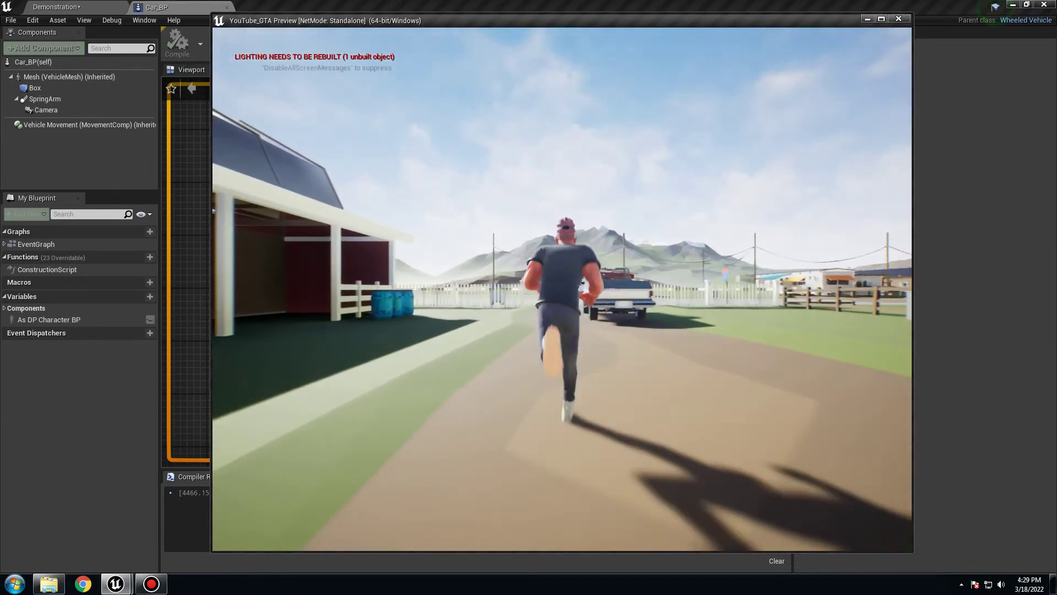
pyautogui.press('e')
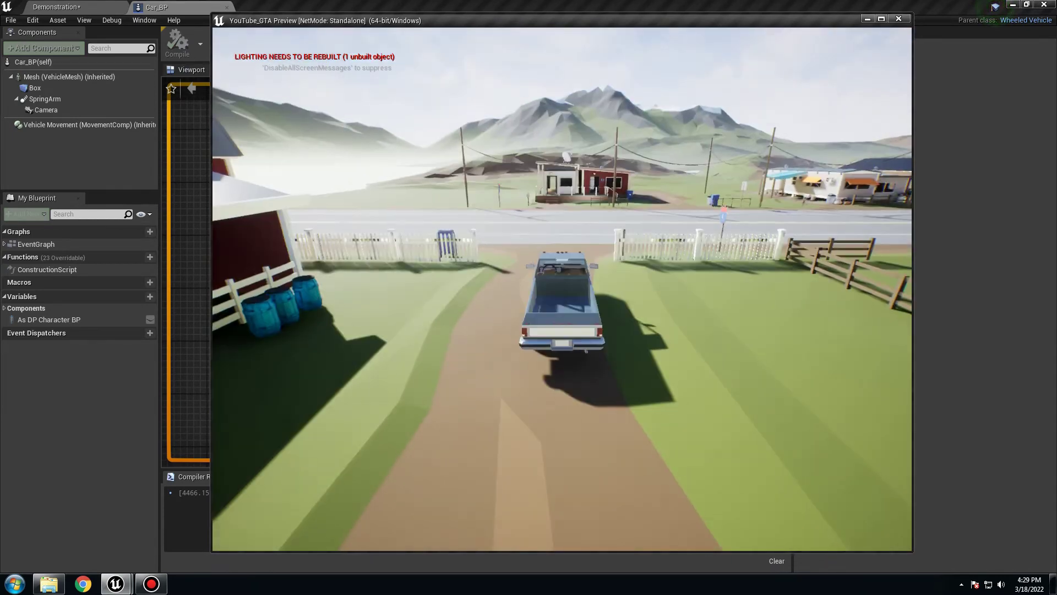
pyautogui.press('w')
pyautogui.press('a')
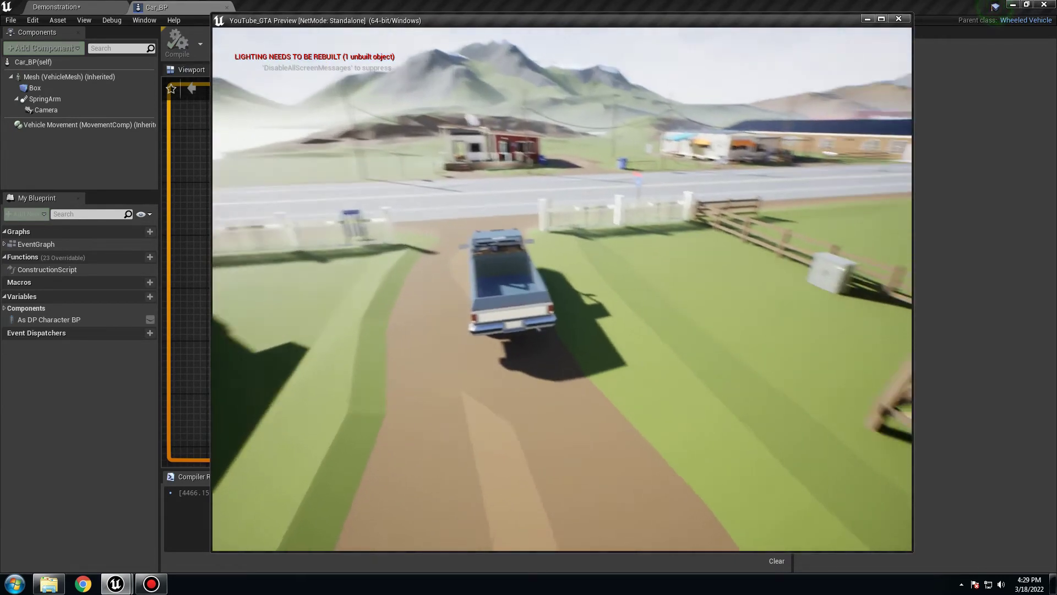
pyautogui.press('a')
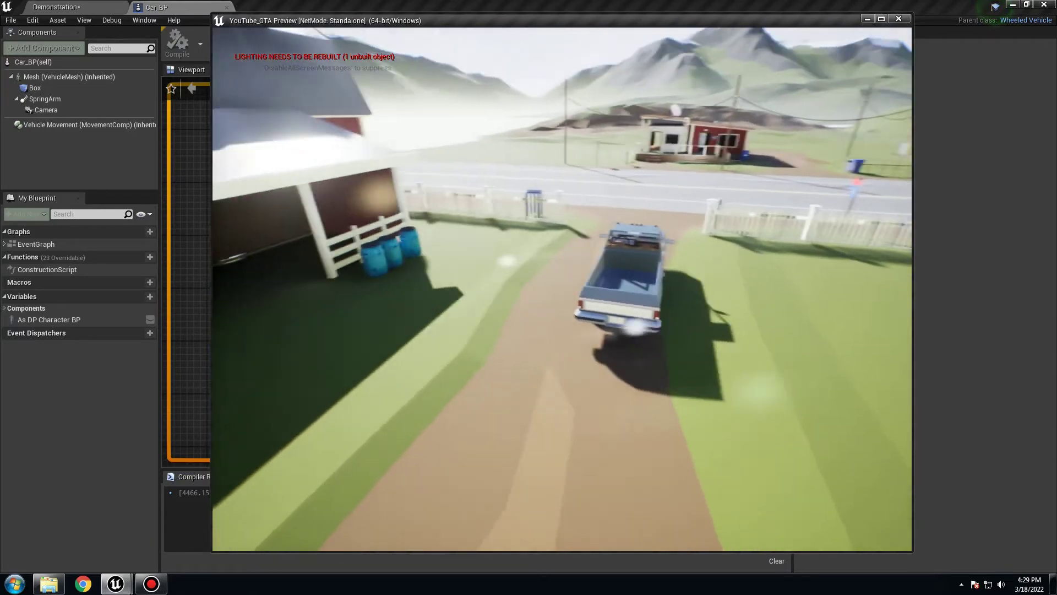
pyautogui.press('w')
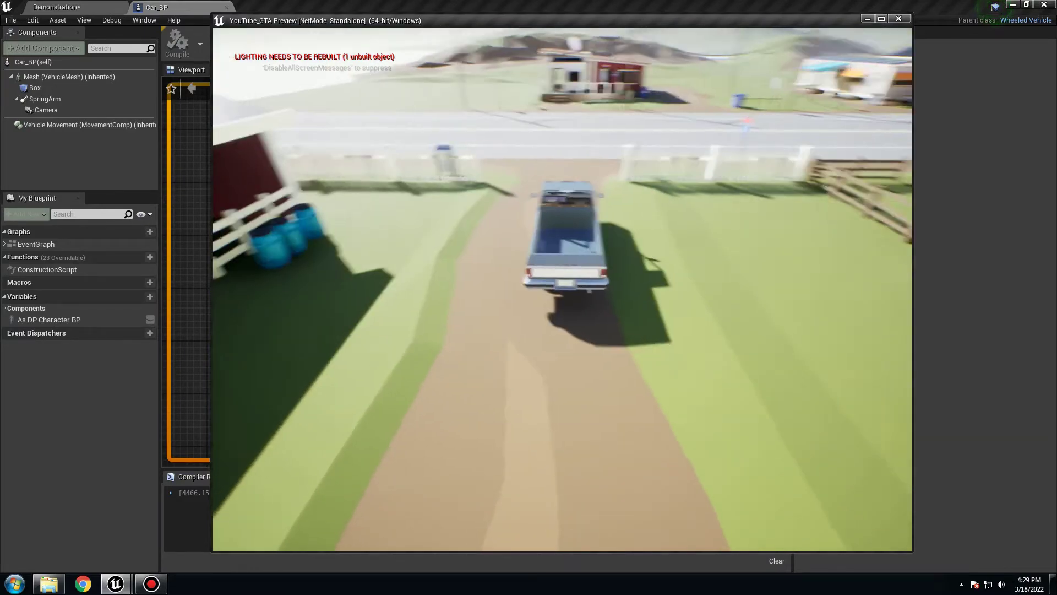
pyautogui.press('Escape')
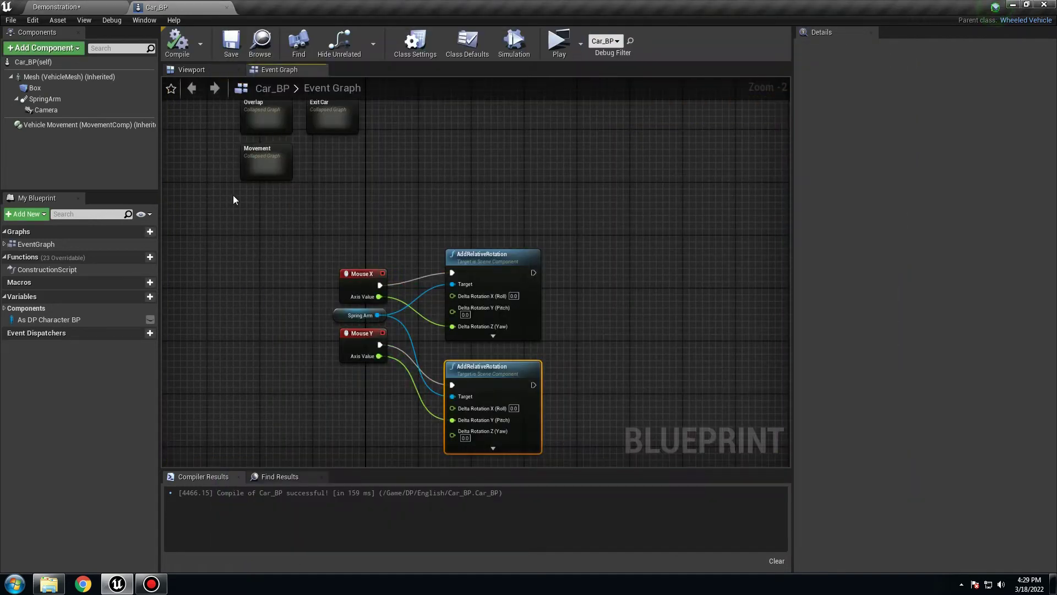
# Move the SpringArm to the truck's cab at about X -1, Z 99, set its Target Arm Length to 1000, and compile.
pyautogui.click(213, 71)
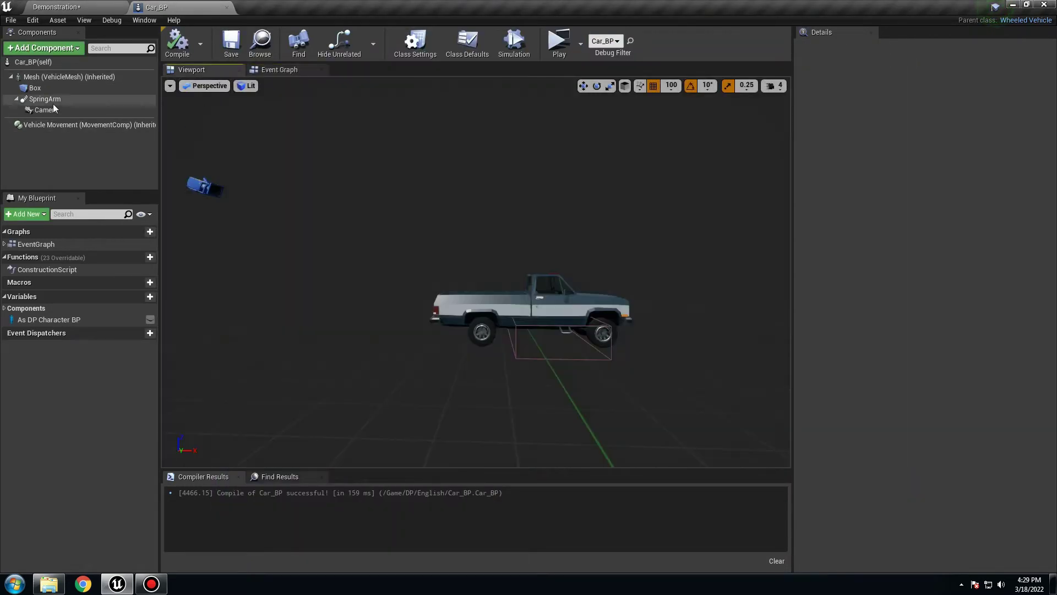
pyautogui.click(250, 208)
pyautogui.moveTo(337, 234); pyautogui.dragTo(556, 308)
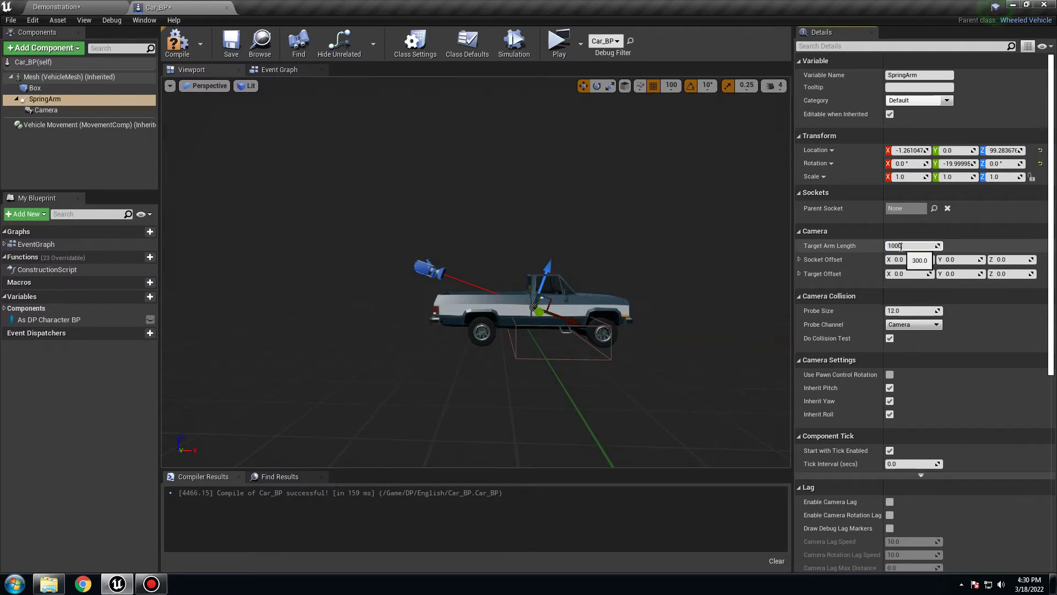
pyautogui.click(940, 232)
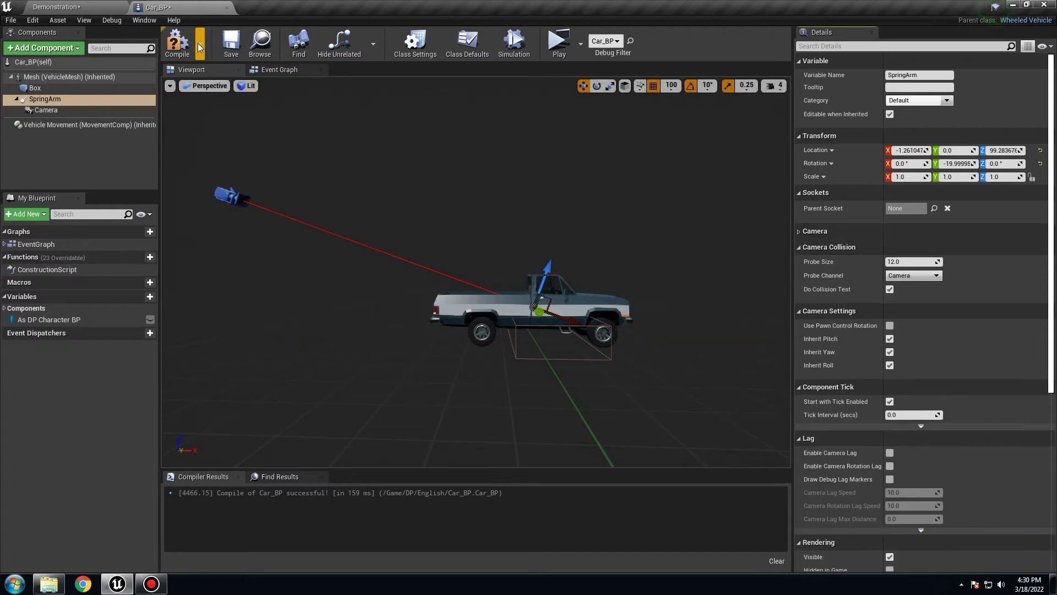
pyautogui.click(179, 49)
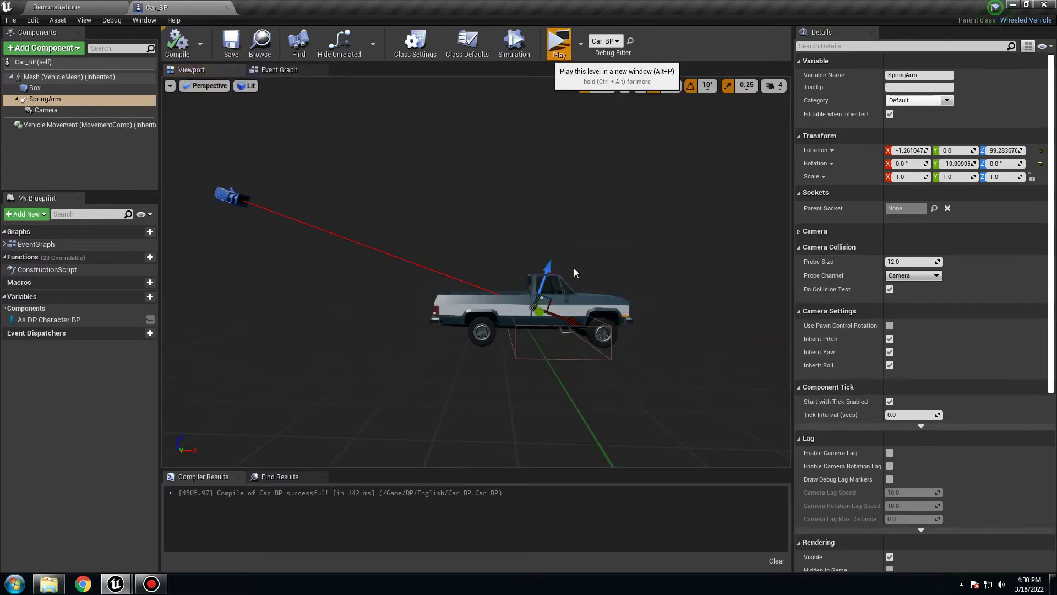
# Start a play-test of the level, run the character to the truck, enter it and rotate the camera around it.
pyautogui.hotkey('alt', 'p')
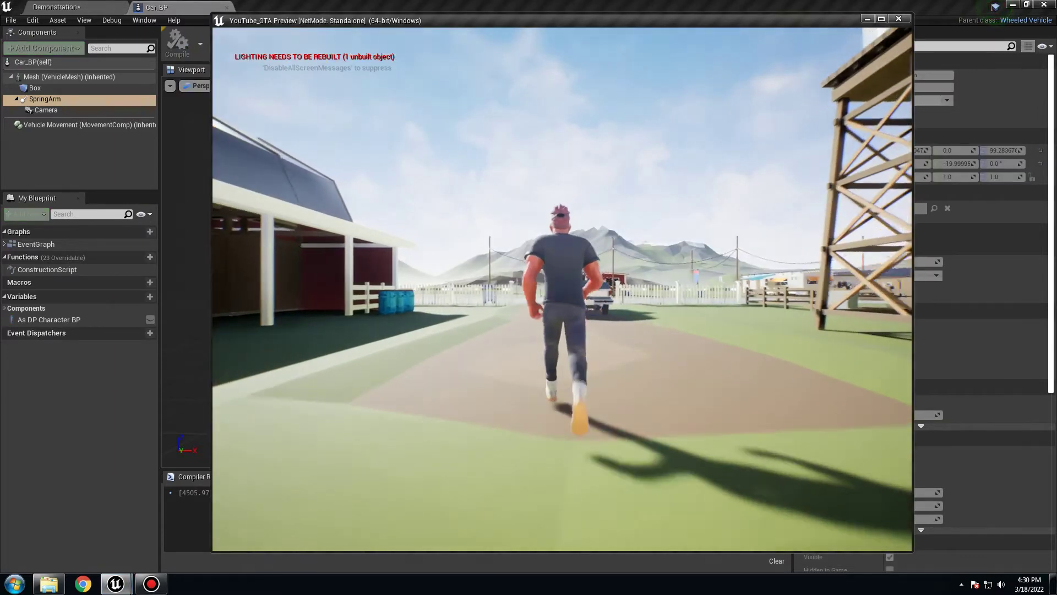
pyautogui.press('w')
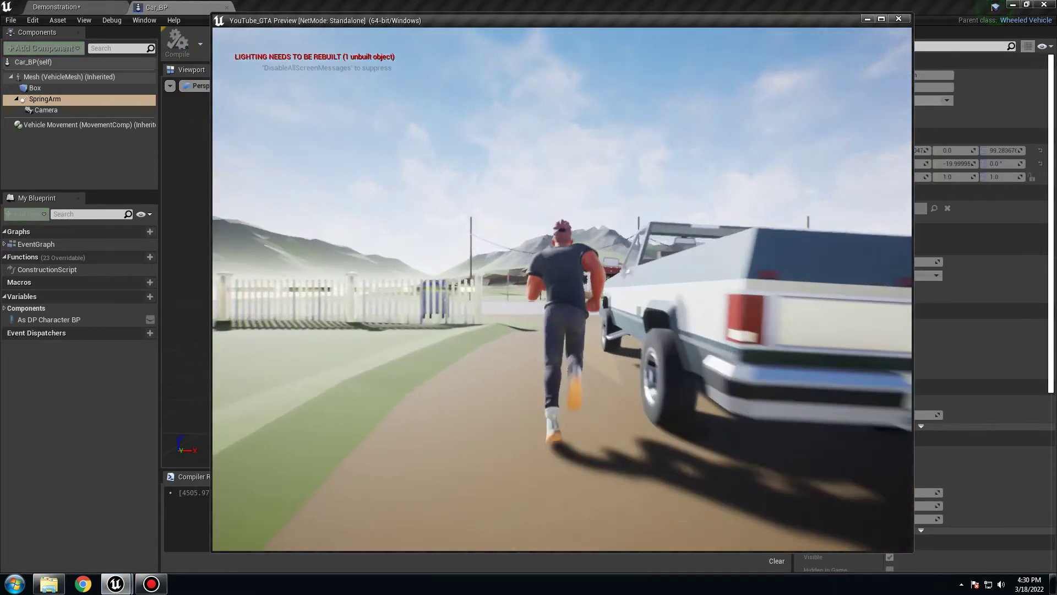
pyautogui.press('f')
pyautogui.press('w')
pyautogui.press('a')
pyautogui.press('a')
pyautogui.press('w')
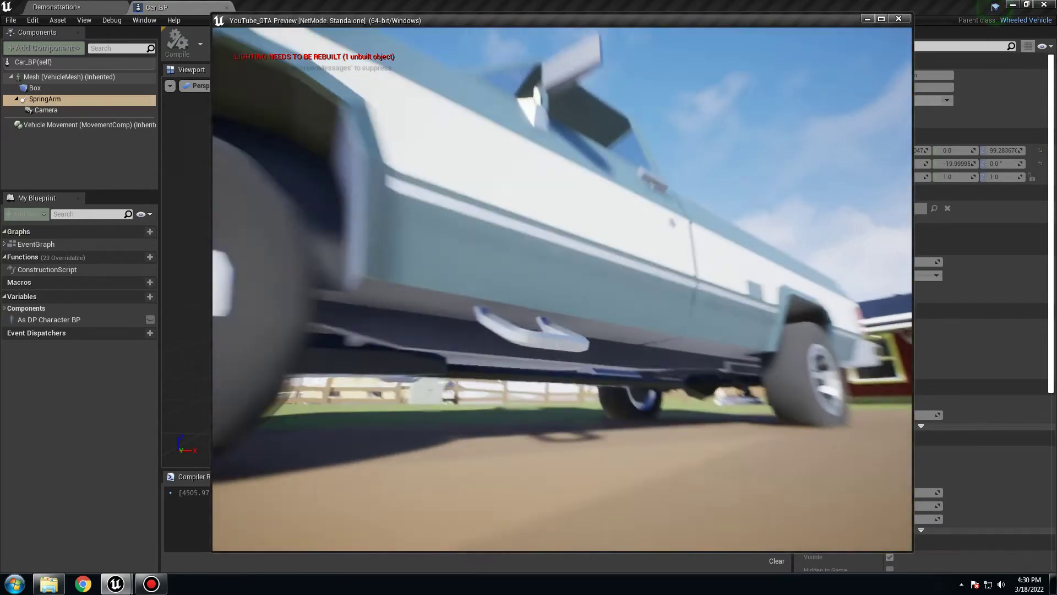
# Drive the truck through the fence opening and along the road while checking the camera from behind and the side, and end the preview.
pyautogui.press('w')
pyautogui.press('w')
pyautogui.press('w')
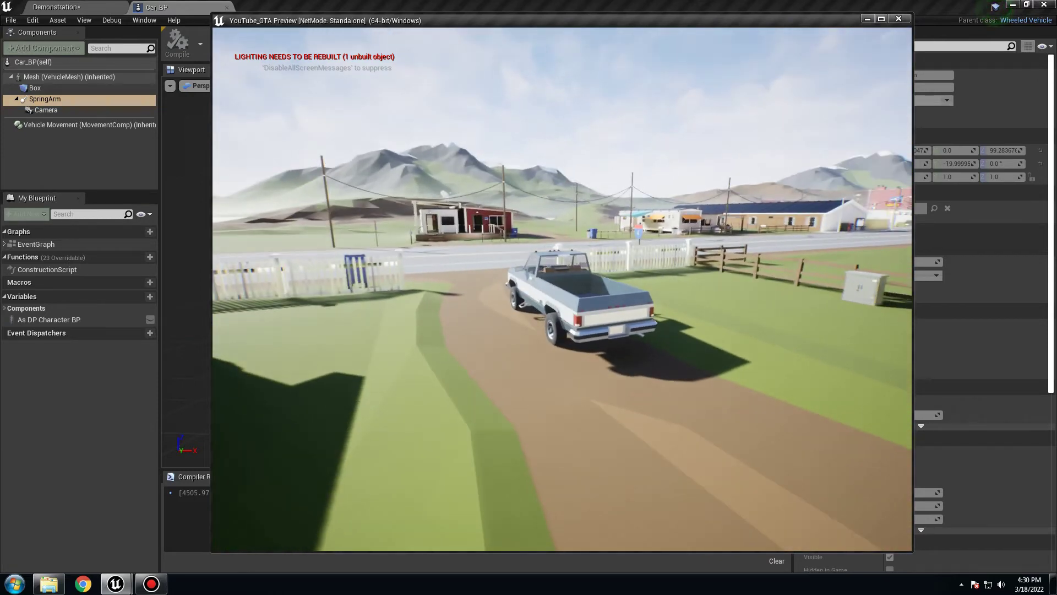
pyautogui.press('w')
pyautogui.press('w')
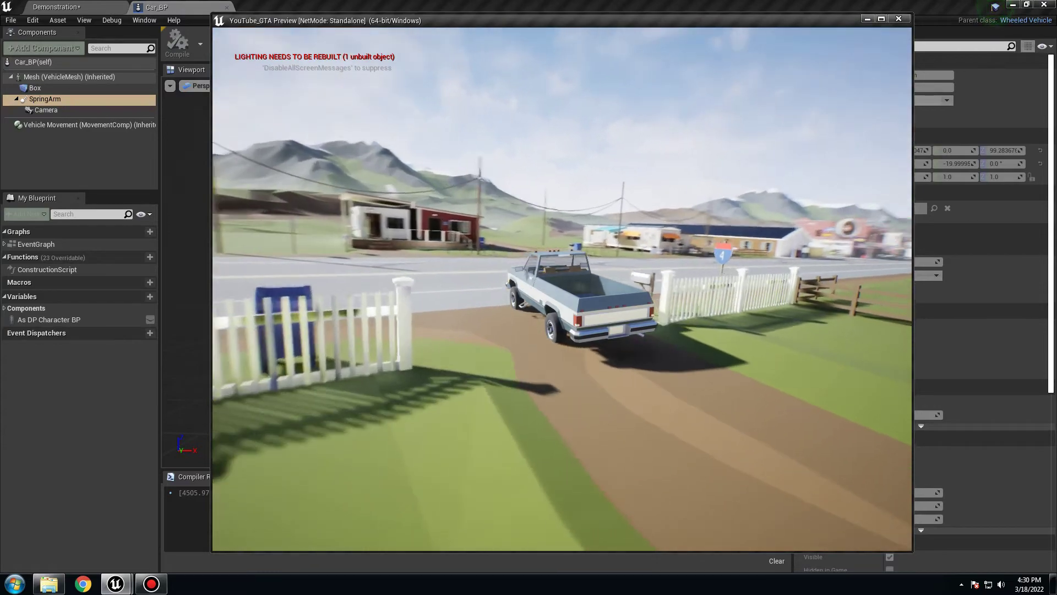
pyautogui.press('d')
pyautogui.press('w')
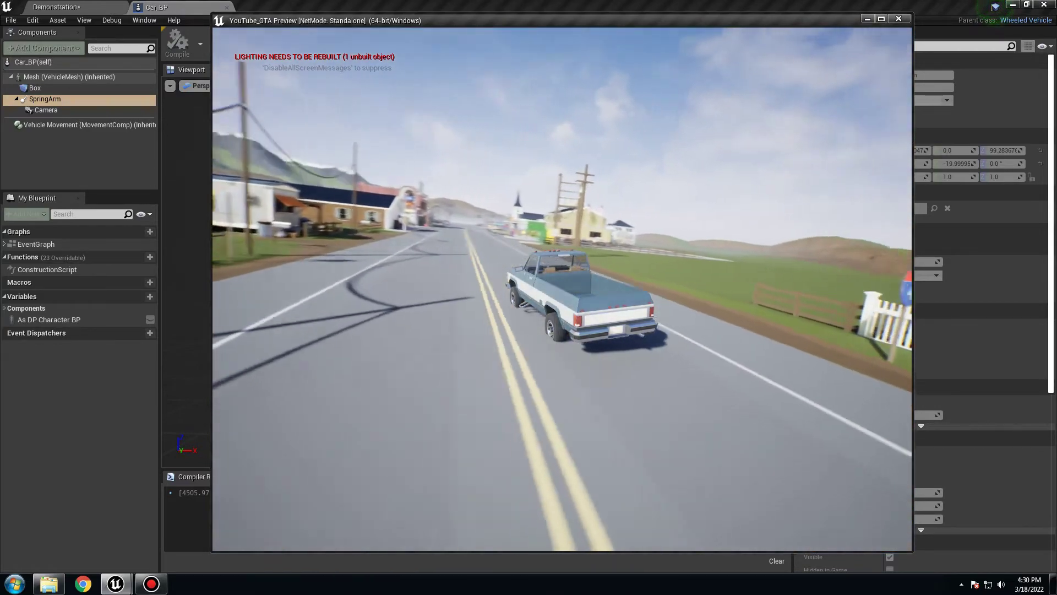
pyautogui.press('w')
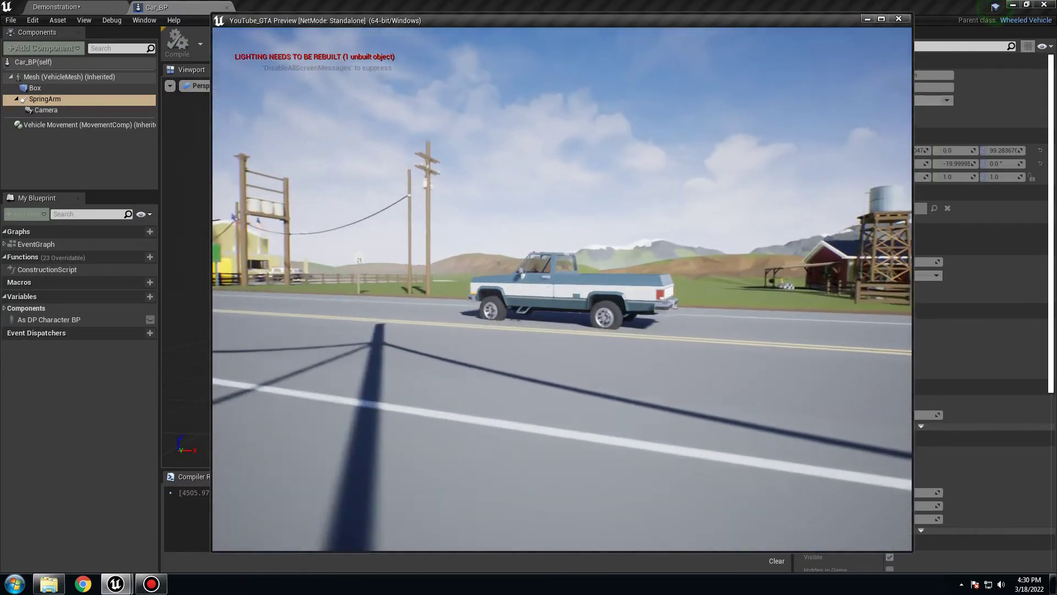
pyautogui.press('w')
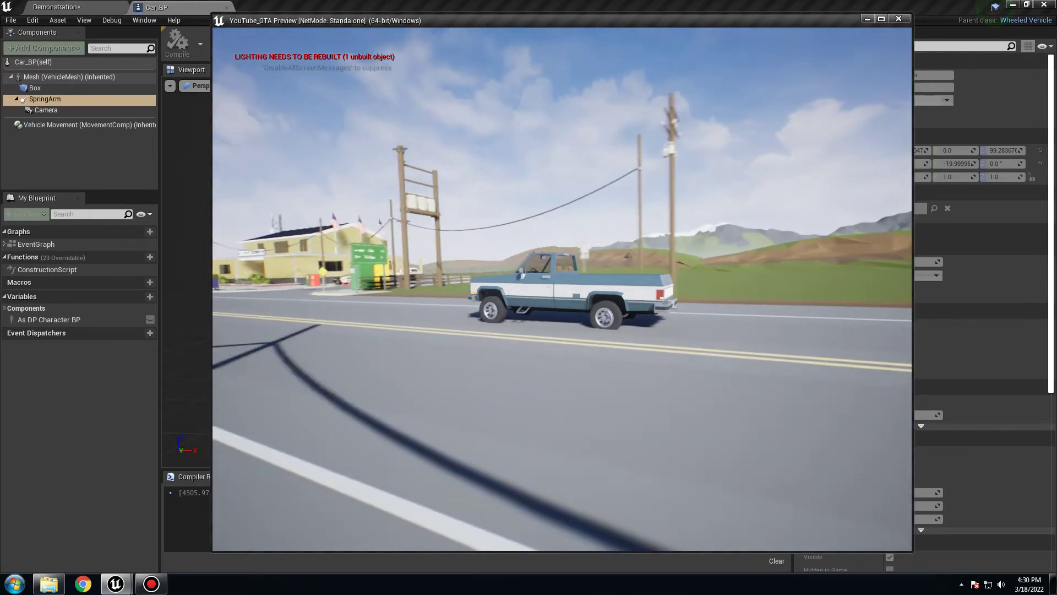
pyautogui.press('w')
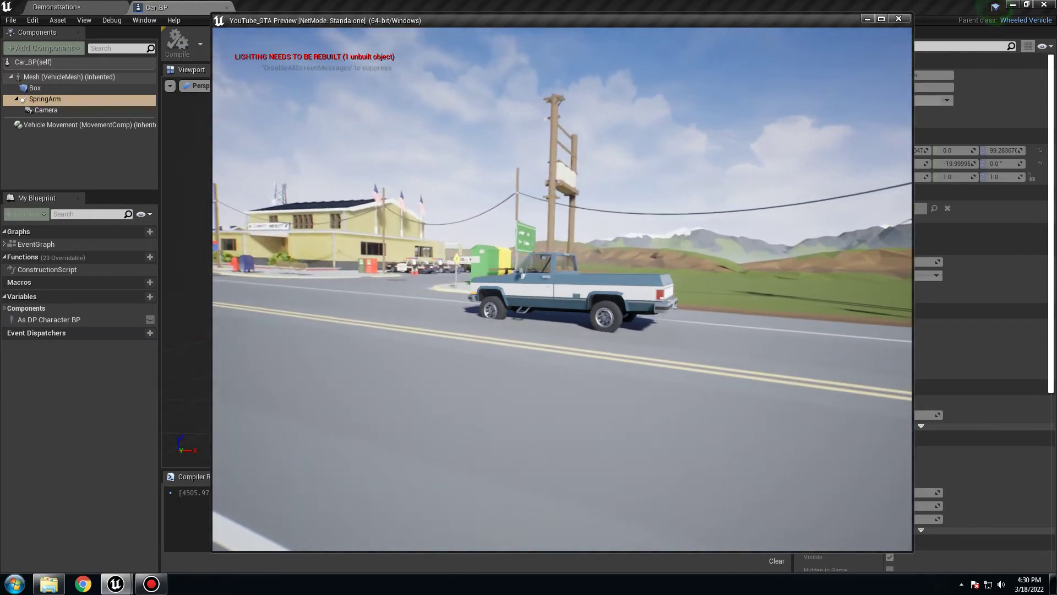
pyautogui.press('Escape')
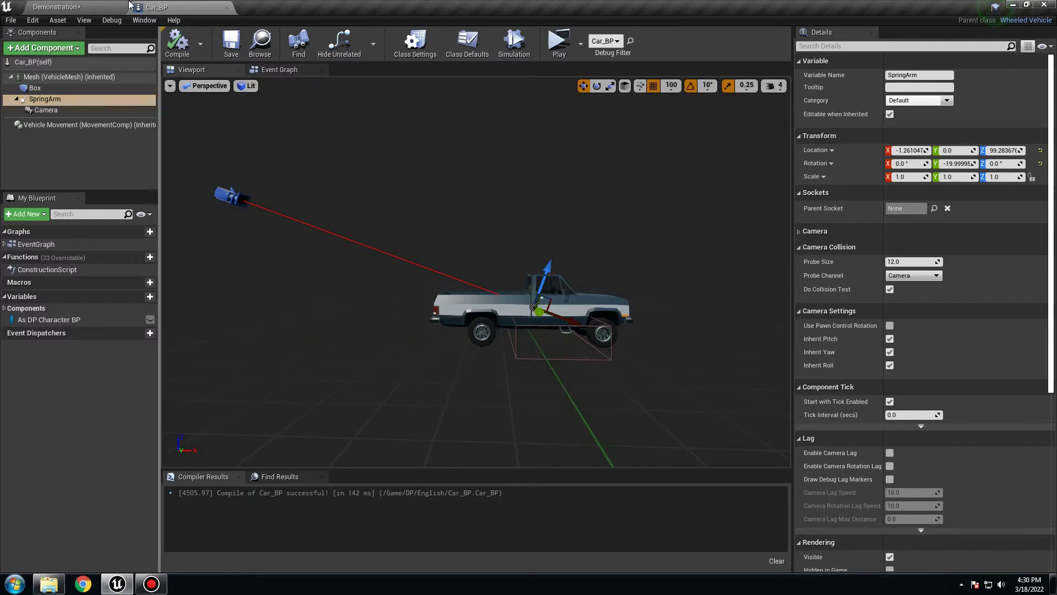
# Create an Animation Blueprint in the DP/English folder with VehicleAnimInstance as parent class and SkeletonCar as target skeleton.
pyautogui.click(91, 6)
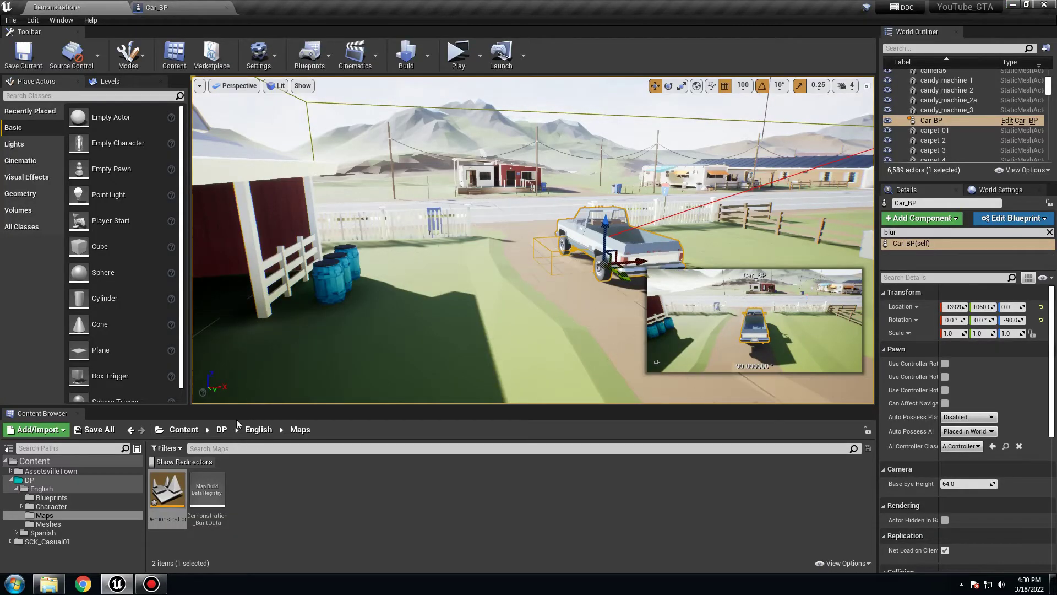
pyautogui.click(171, 7)
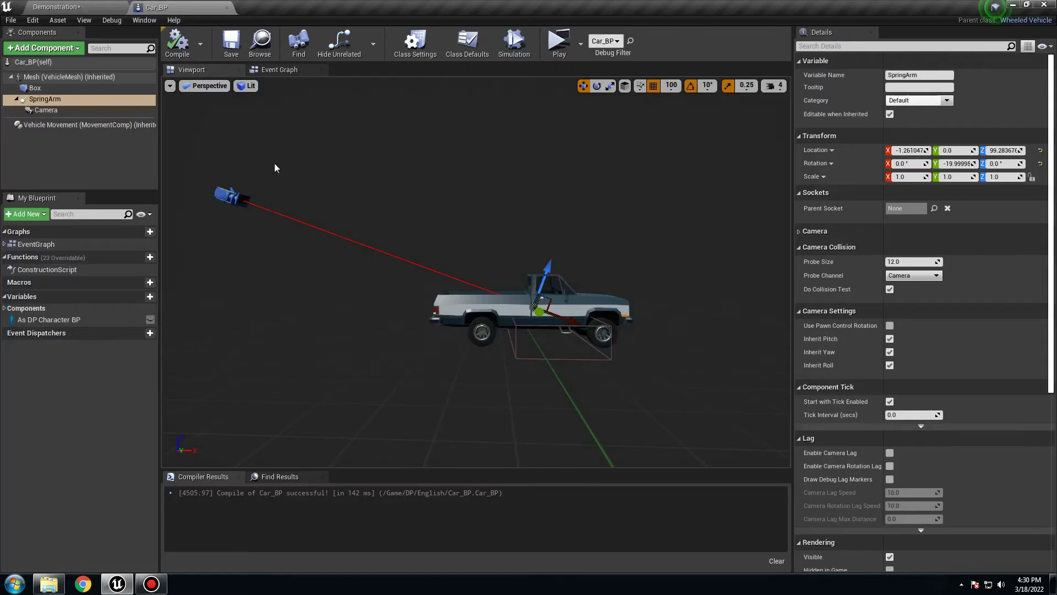
pyautogui.click(260, 46)
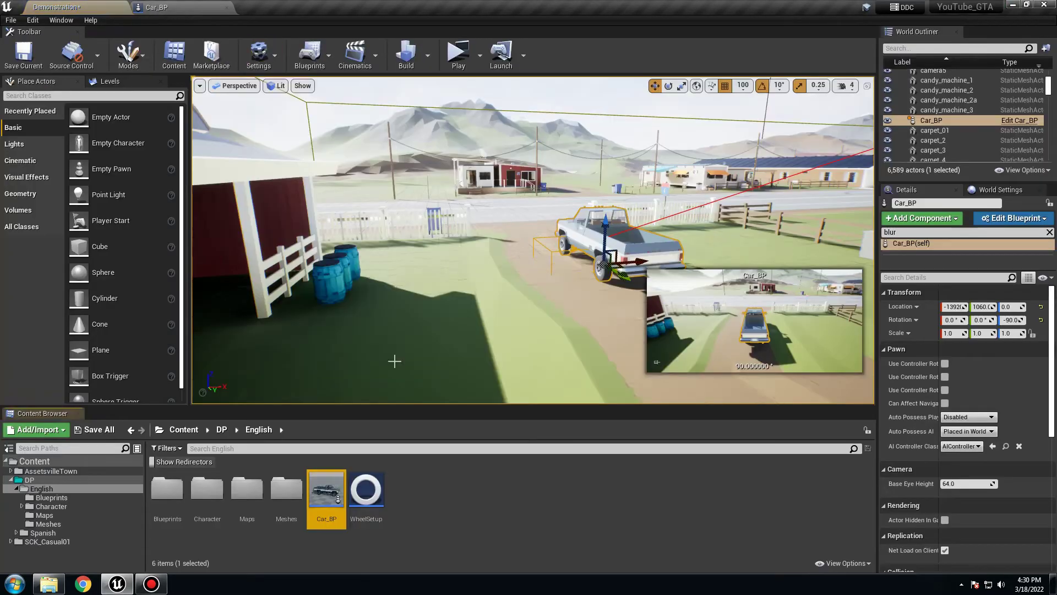
pyautogui.rightClick(413, 502)
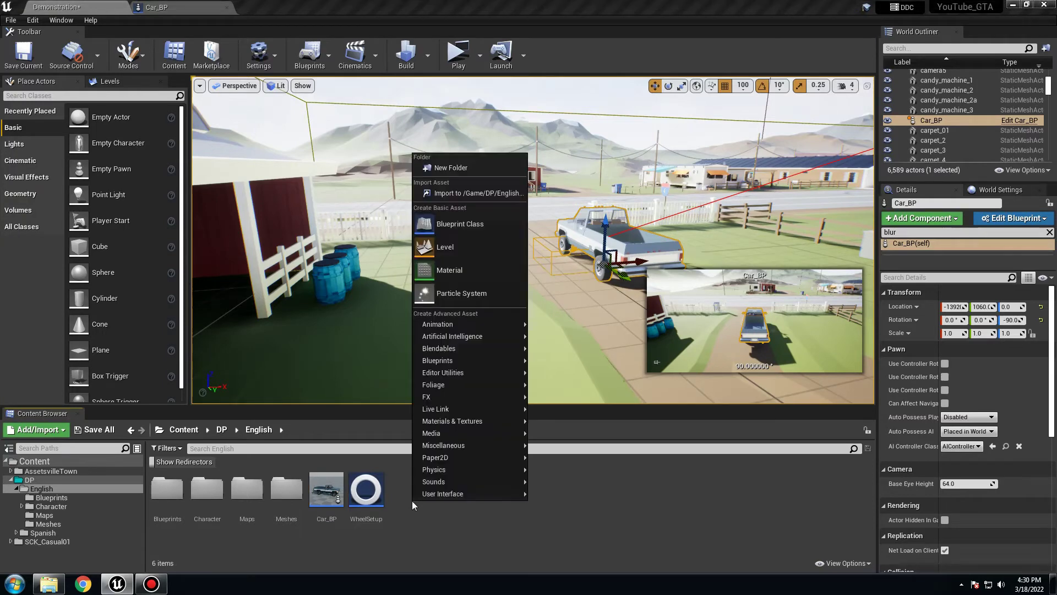
pyautogui.moveTo(443, 326)
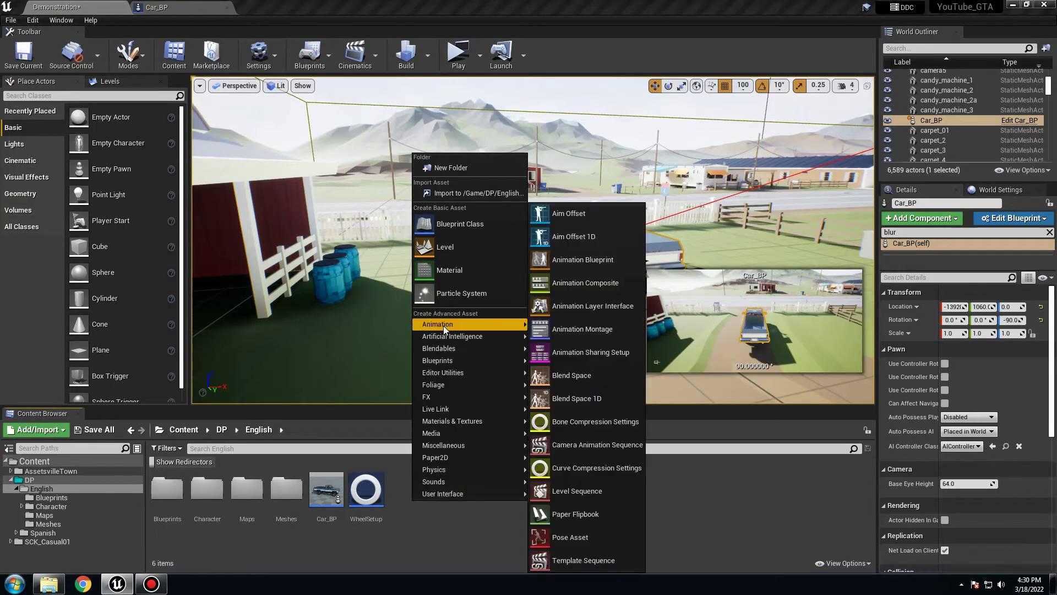
pyautogui.click(580, 261)
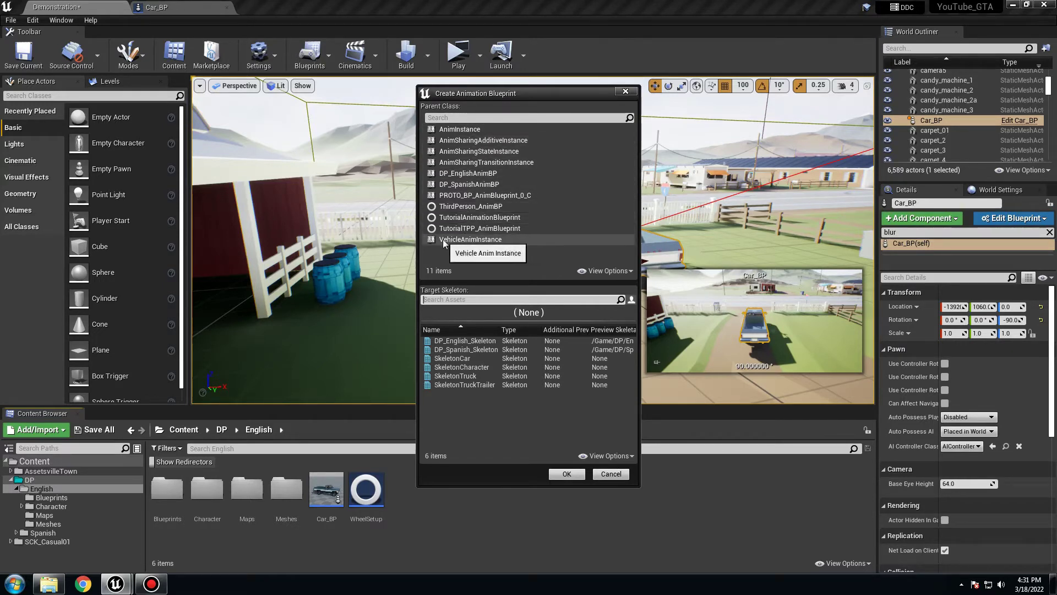
pyautogui.click(473, 241)
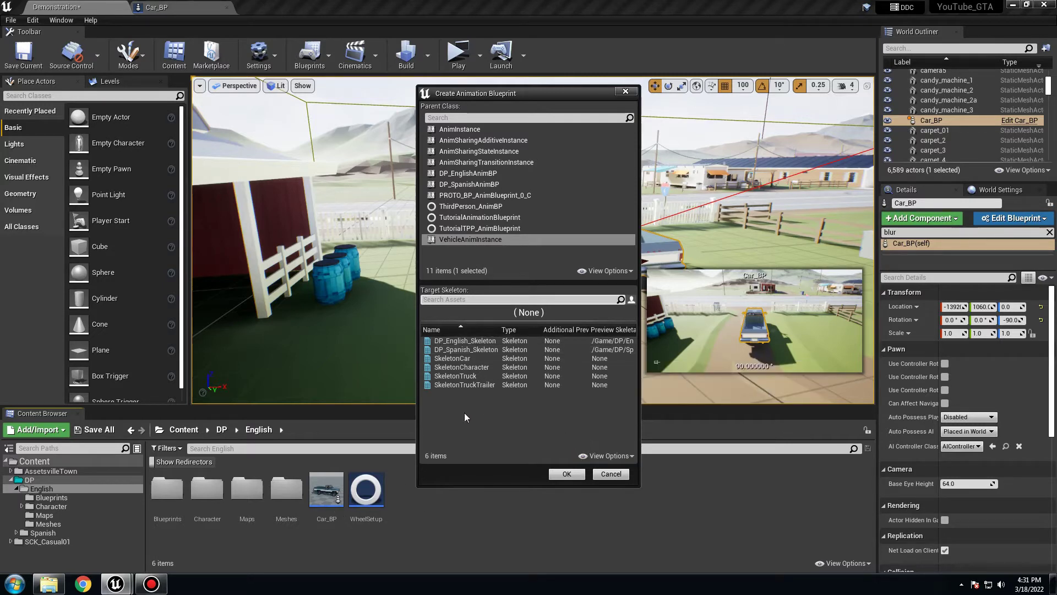
pyautogui.click(456, 359)
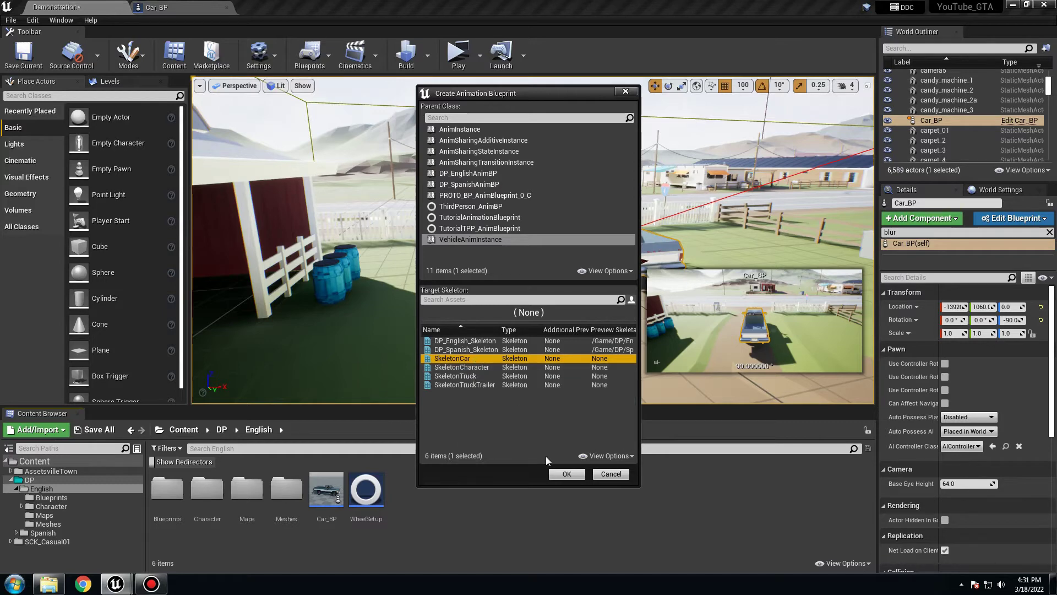
pyautogui.click(564, 474)
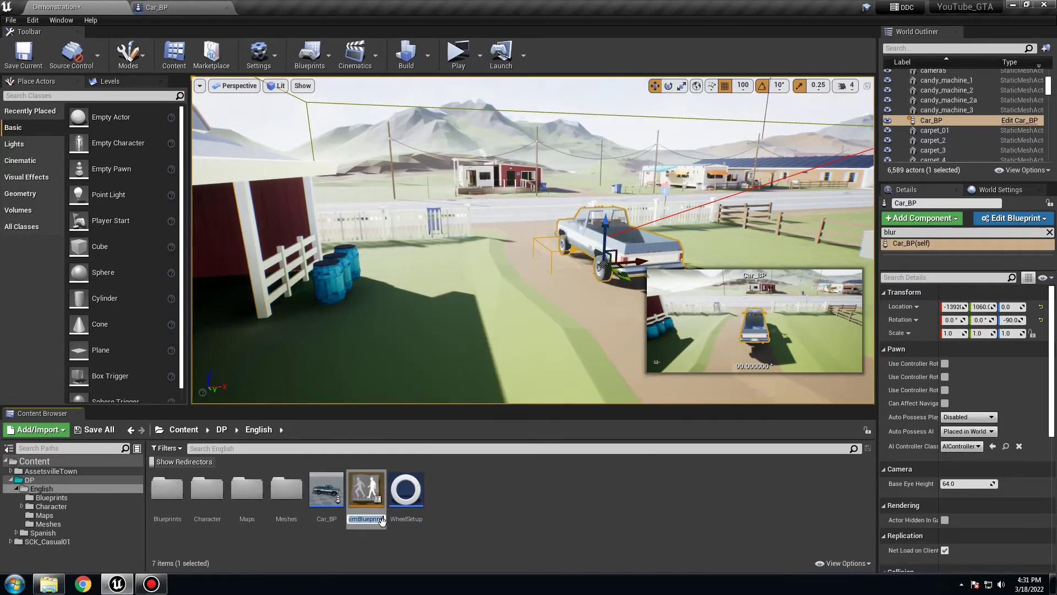
# Name the new animation blueprint Car_Anim_BP.
pyautogui.write('Car')
pyautogui.press('Return')
pyautogui.write('_Anim')
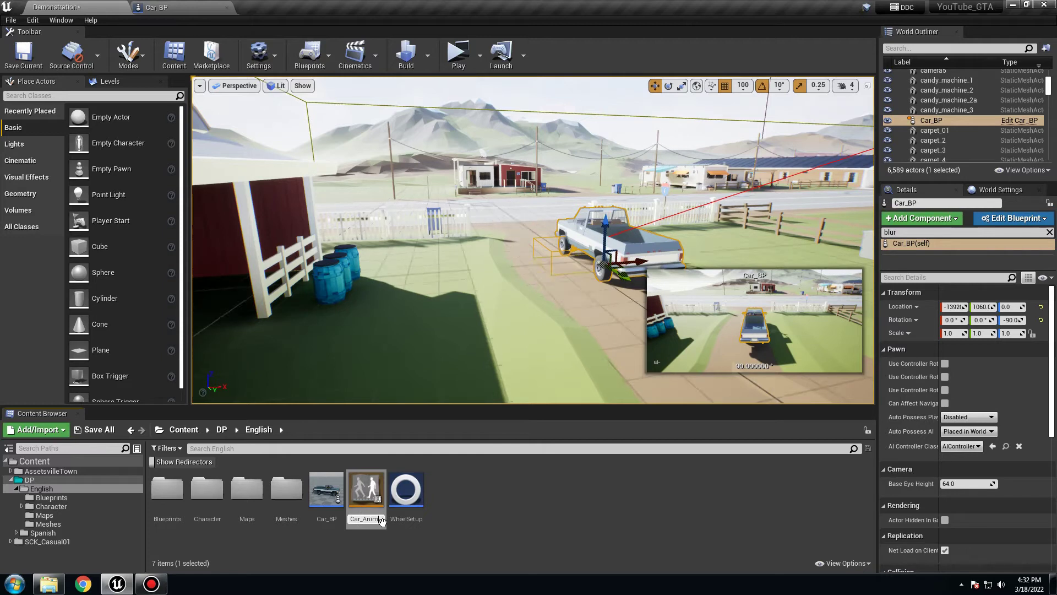
pyautogui.write('__B')
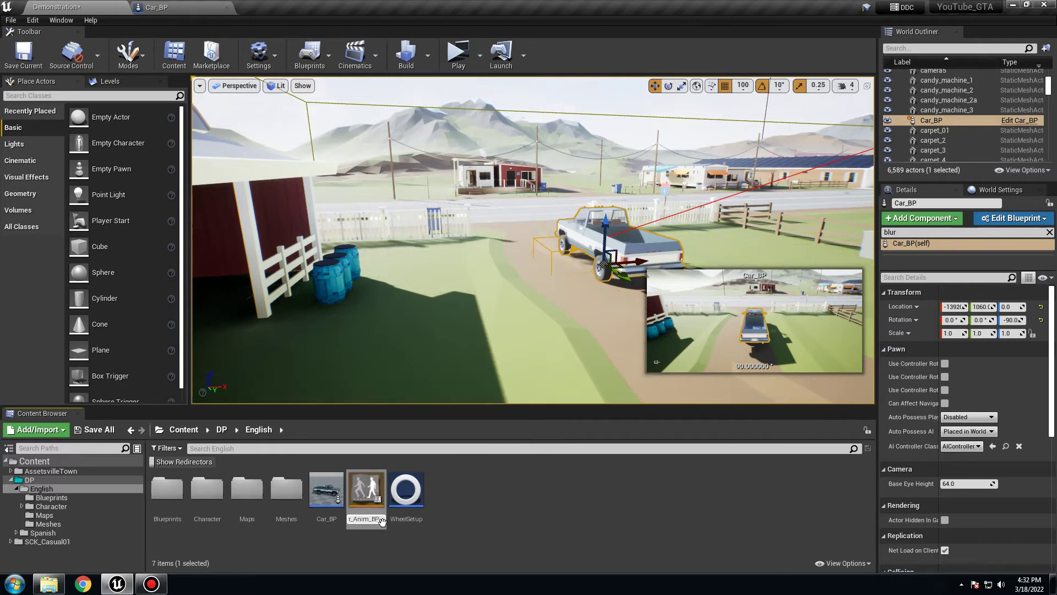
pyautogui.write('P')
pyautogui.press('Return')
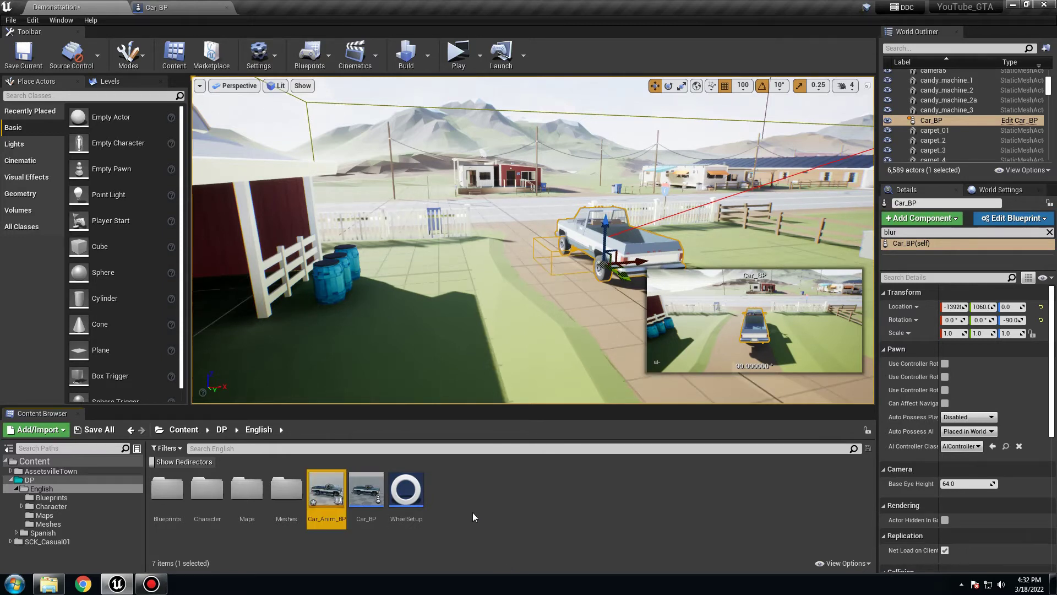
# Open Car_Anim_BP and add a Mesh Space Ref Pose node to the AnimGraph, well to the left of Output Pose.
pyautogui.doubleClick(337, 498)
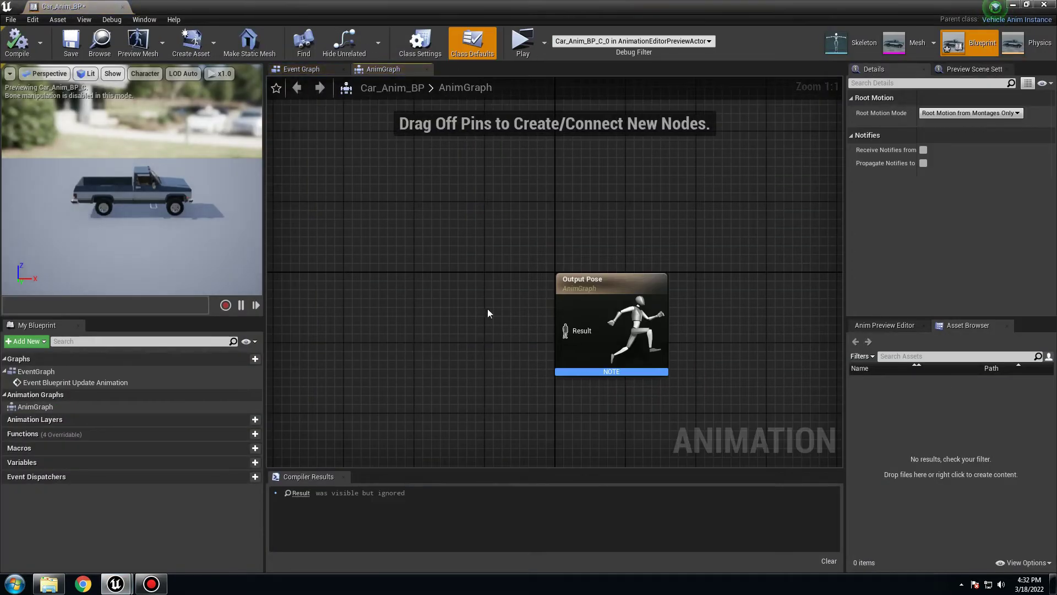
pyautogui.moveTo(487, 314); pyautogui.dragTo(564, 320, button='right')
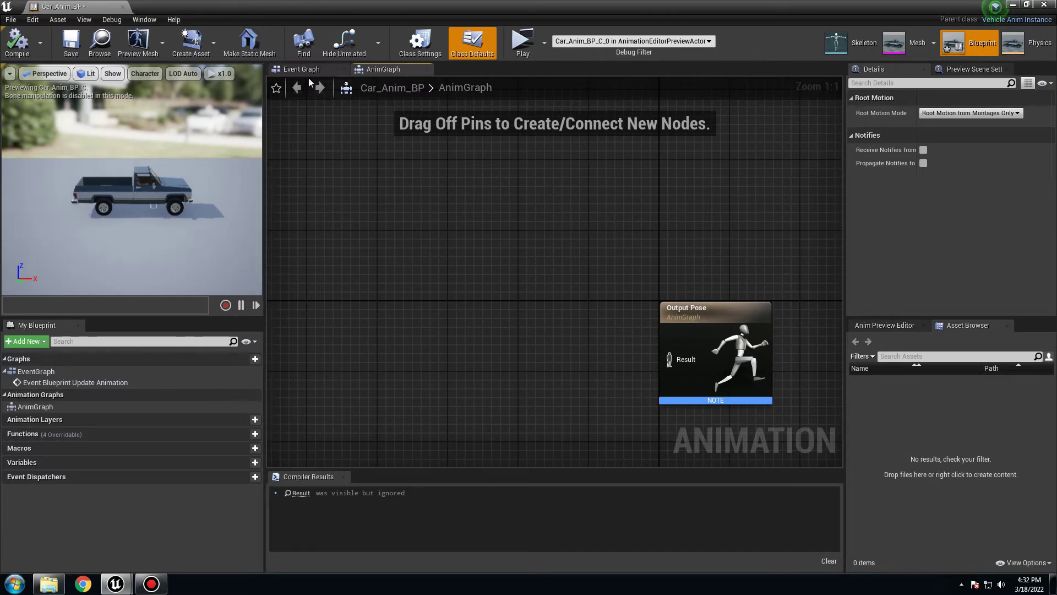
pyautogui.moveTo(401, 283); pyautogui.dragTo(460, 281, button='right')
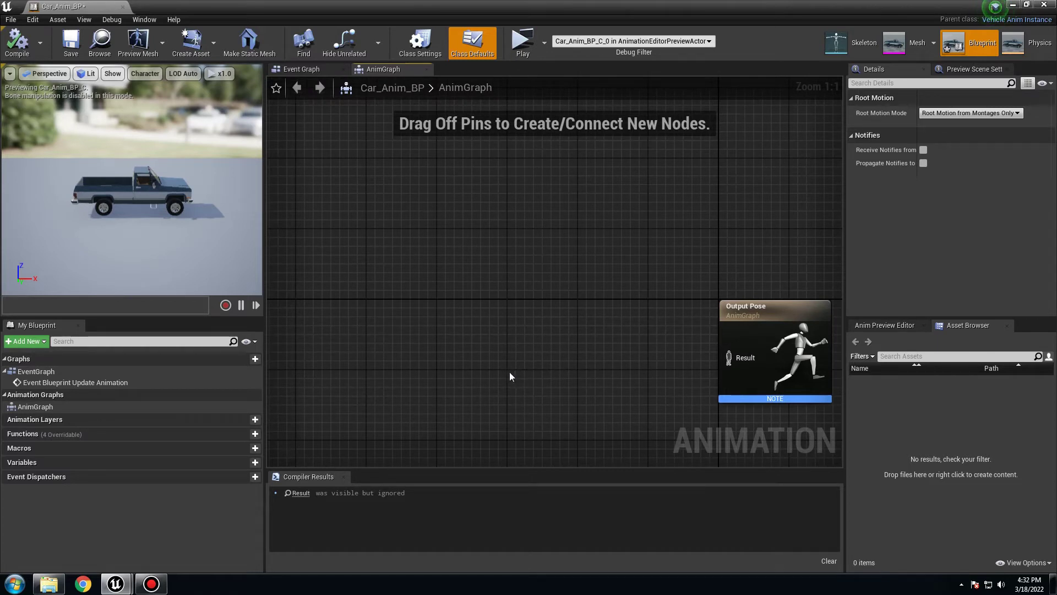
pyautogui.rightClick(479, 374)
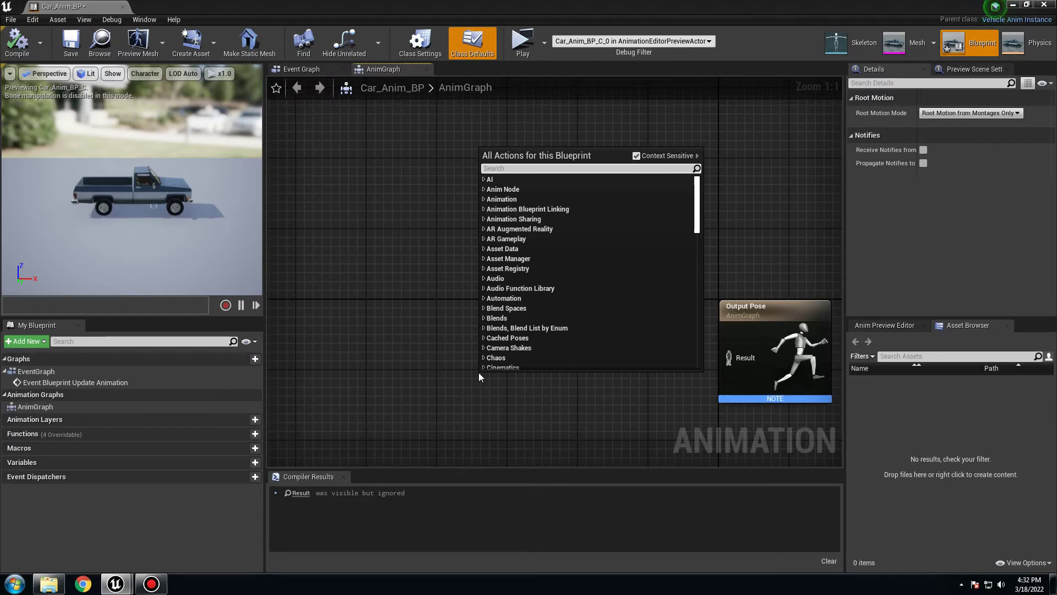
pyautogui.write('mesh s')
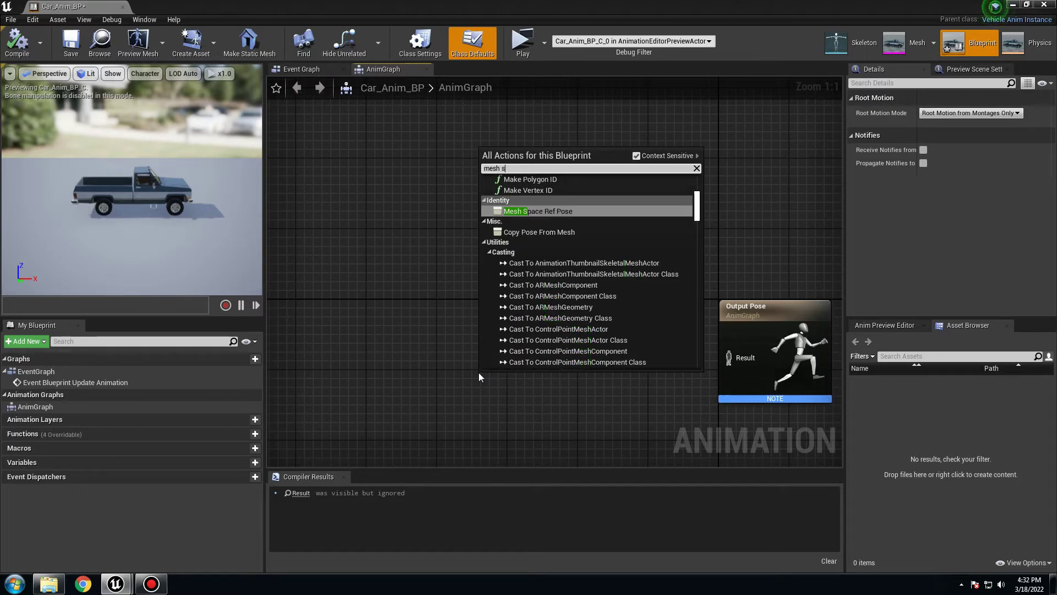
pyautogui.click(546, 212)
pyautogui.moveTo(480, 303); pyautogui.dragTo(553, 221, button='right')
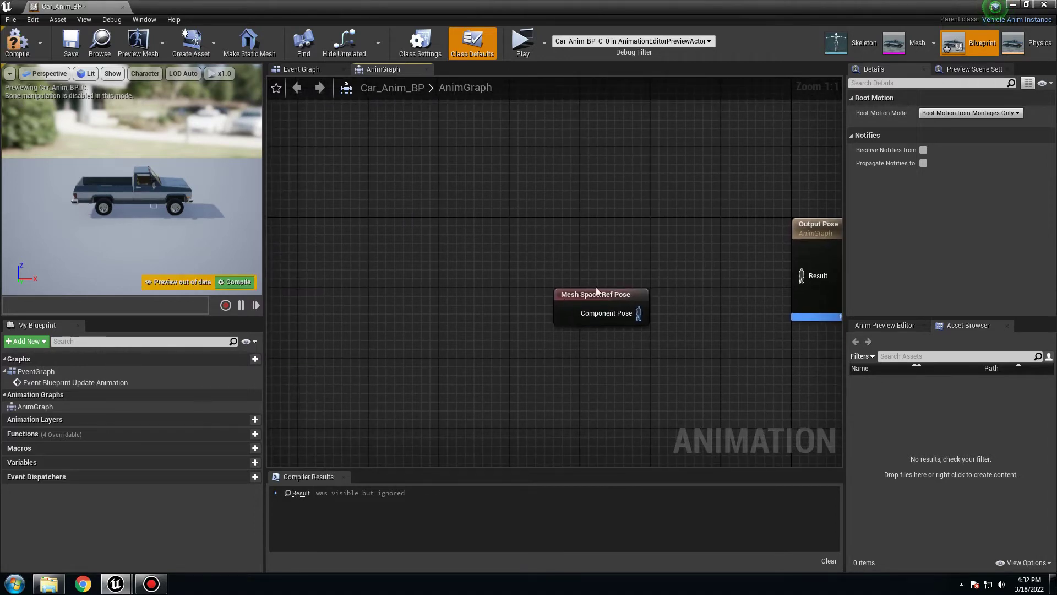
pyautogui.moveTo(573, 297); pyautogui.dragTo(358, 267)
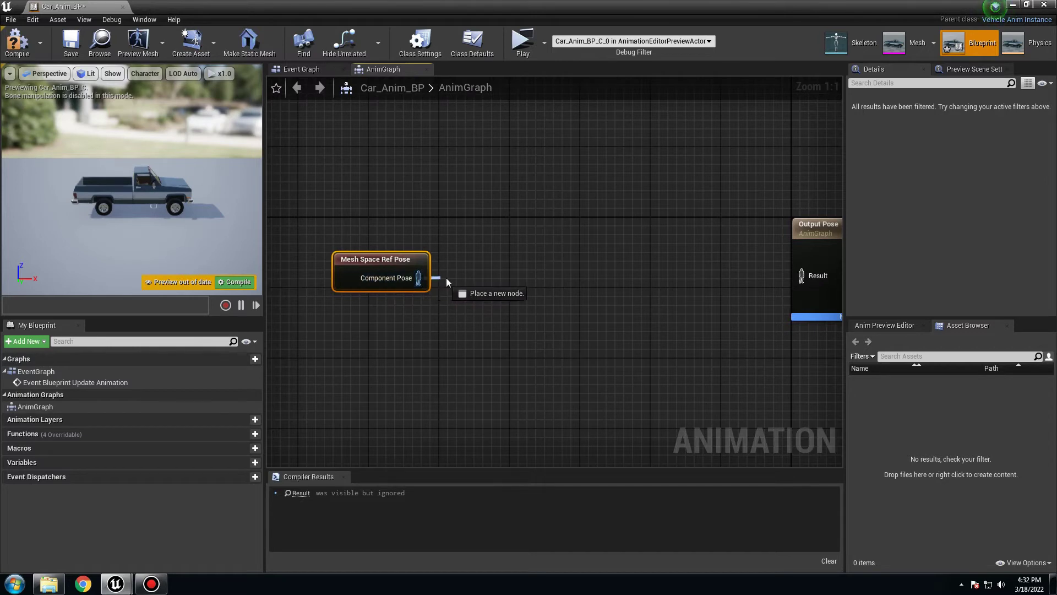
# Add a Wheel Handler for WheeledVehicle node fed by the Mesh Space Ref Pose's Component Pose, and place it beside that node.
pyautogui.moveTo(501, 282); pyautogui.dragTo(501, 282)
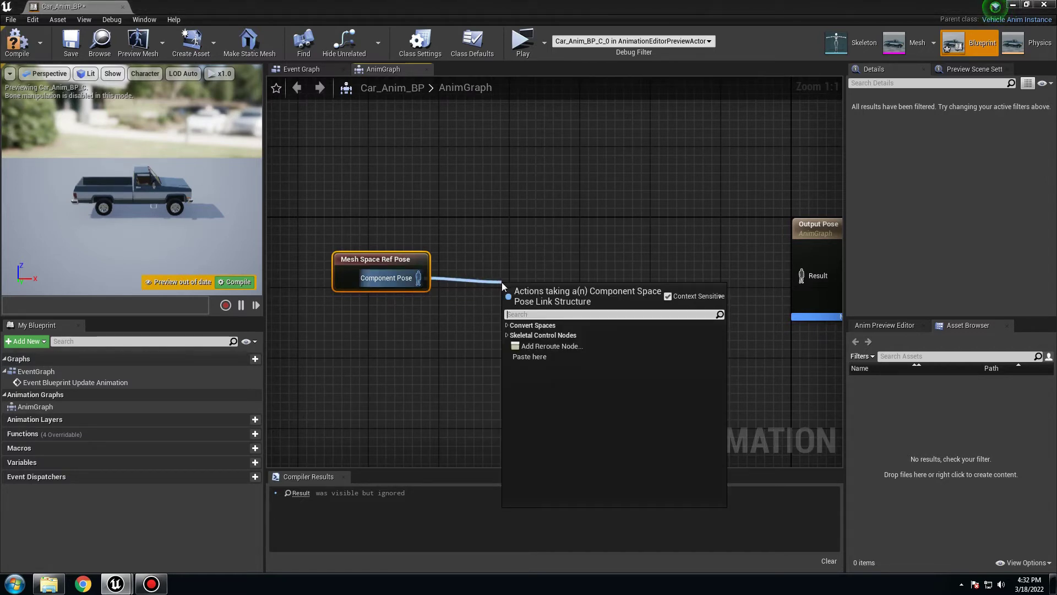
pyautogui.write('wh')
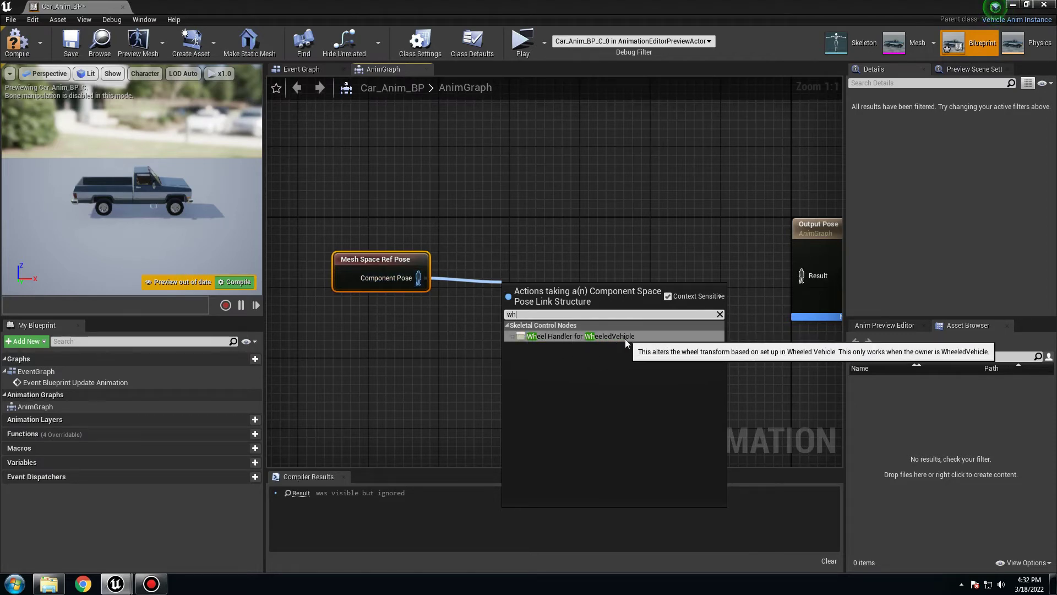
pyautogui.click(592, 336)
pyautogui.moveTo(551, 288); pyautogui.dragTo(506, 261)
pyautogui.moveTo(566, 342); pyautogui.dragTo(442, 340, button='right')
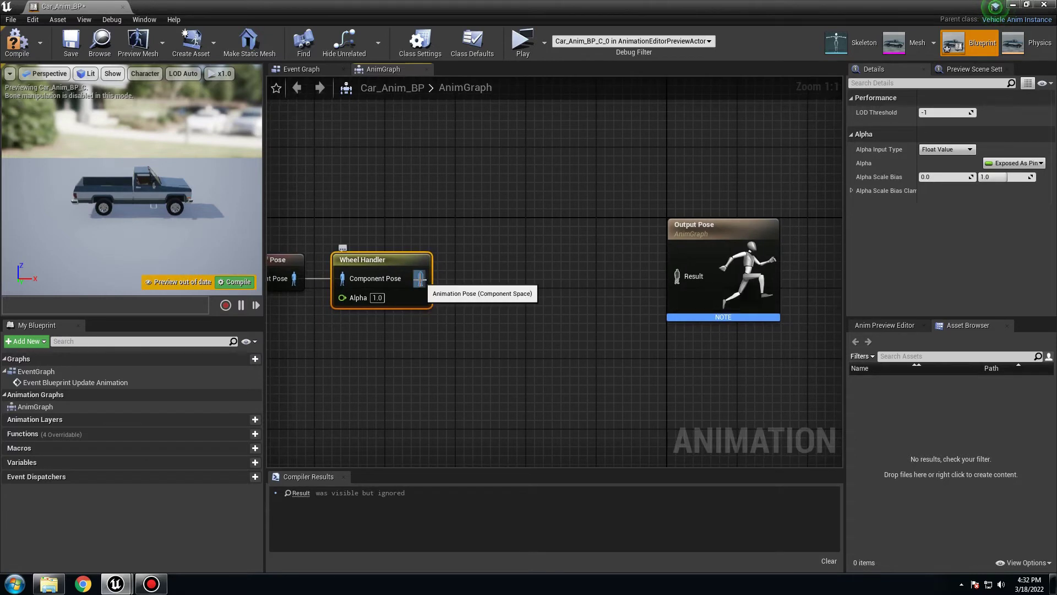
# Connect the Wheel Handler's pose to Output Pose's Result, align the Component To Local node, compile the animation blueprint and close its editor.
pyautogui.moveTo(420, 278); pyautogui.dragTo(678, 282)
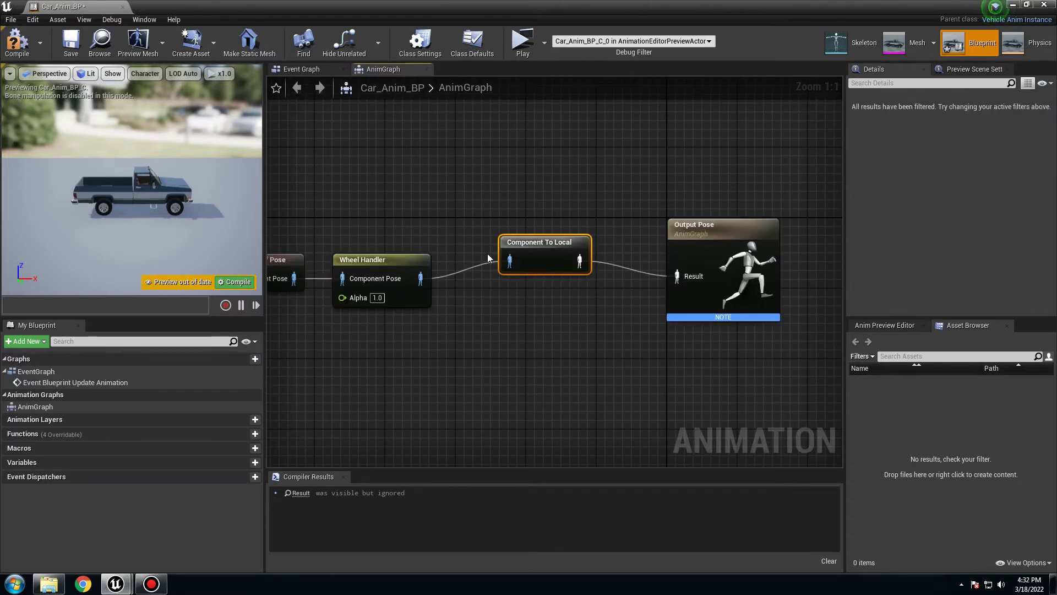
pyautogui.moveTo(526, 259); pyautogui.dragTo(517, 285)
pyautogui.click(17, 41)
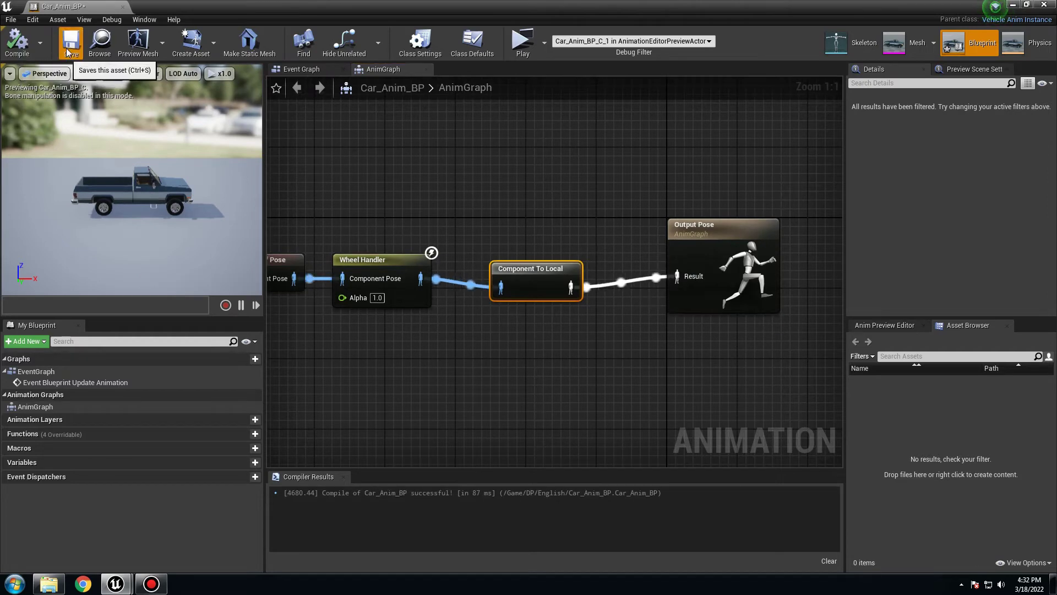
pyautogui.click(123, 7)
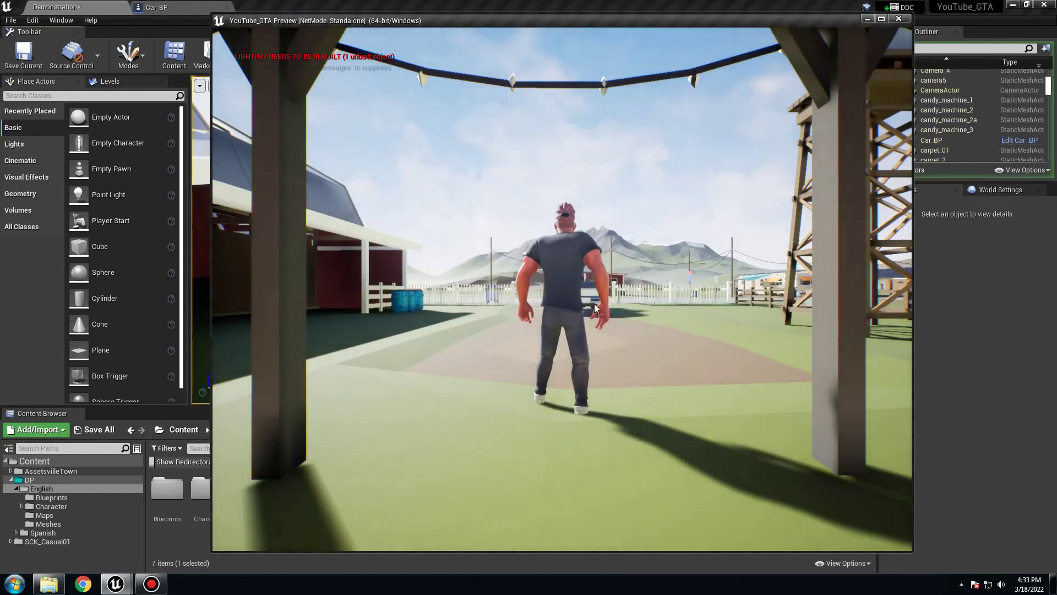
# Test the truck in the running preview: run to it, get in, drive out onto the road, and end the preview.
pyautogui.press('w')
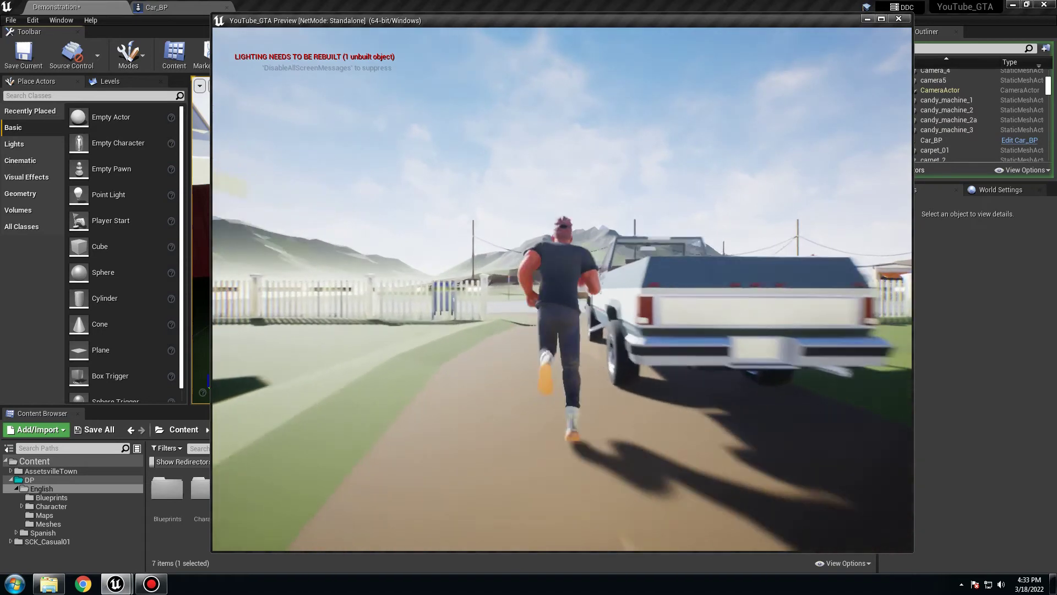
pyautogui.press('f')
pyautogui.press('w')
pyautogui.press('a')
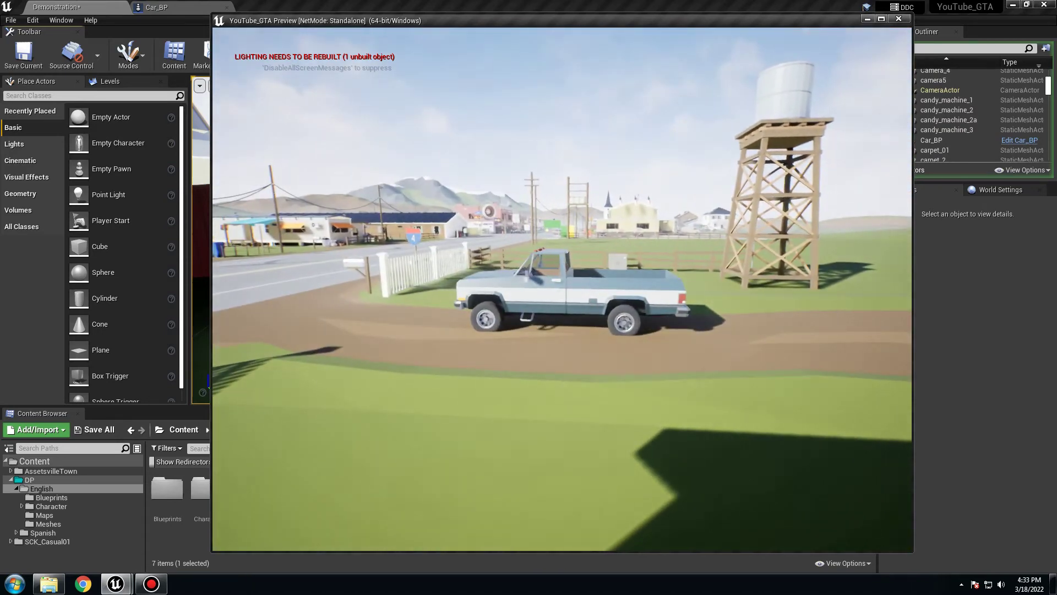
pyautogui.press('w')
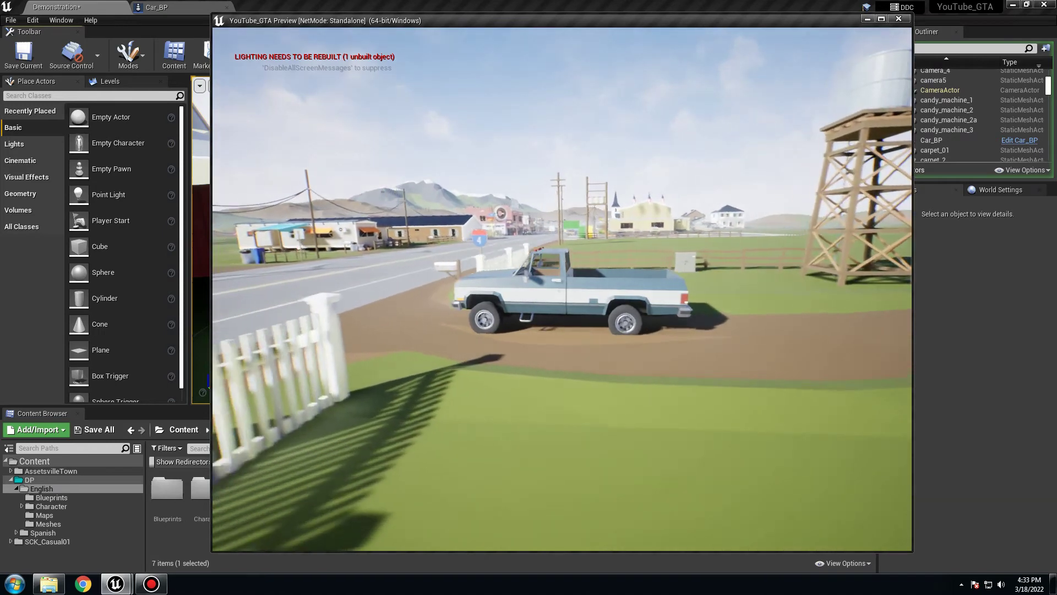
pyautogui.press('w')
pyautogui.press('d')
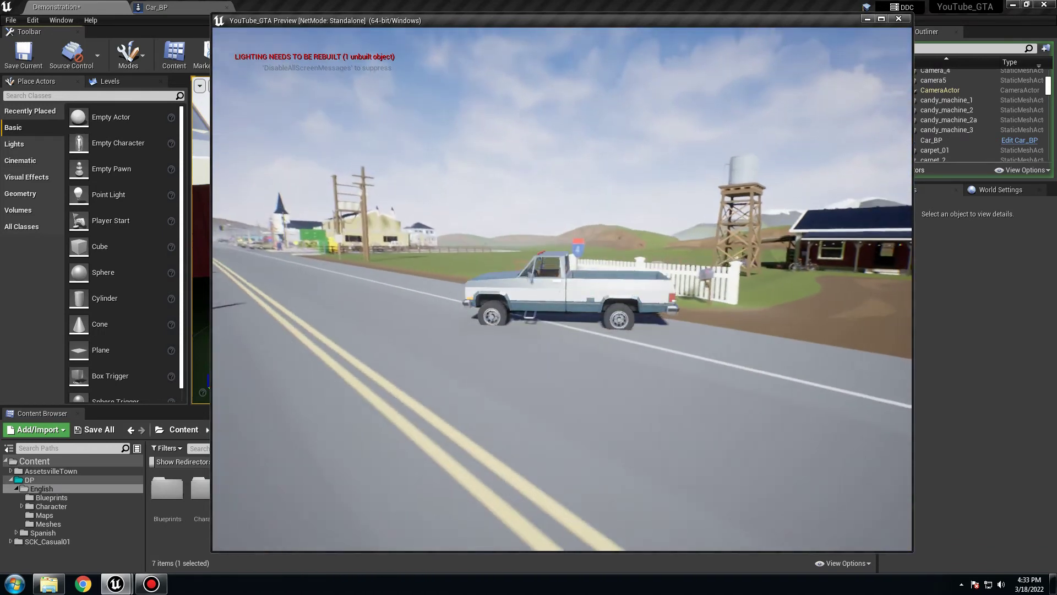
pyautogui.press('Escape')
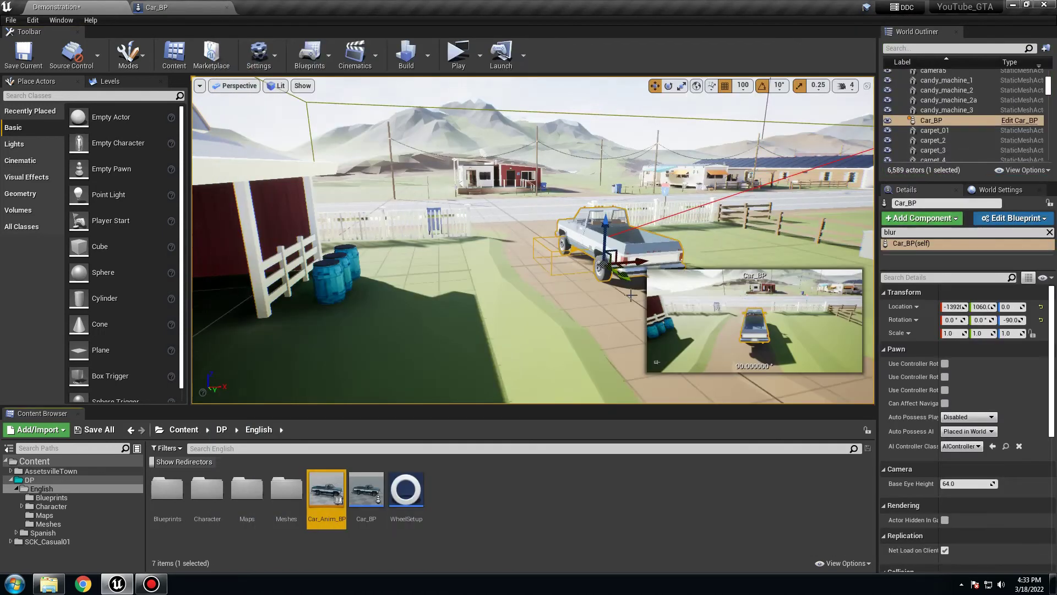
# Set the Anim Class of Car_BP's vehicle mesh to Car_Anim_BP, compile and save the blueprint, and close its editor.
pyautogui.click(171, 7)
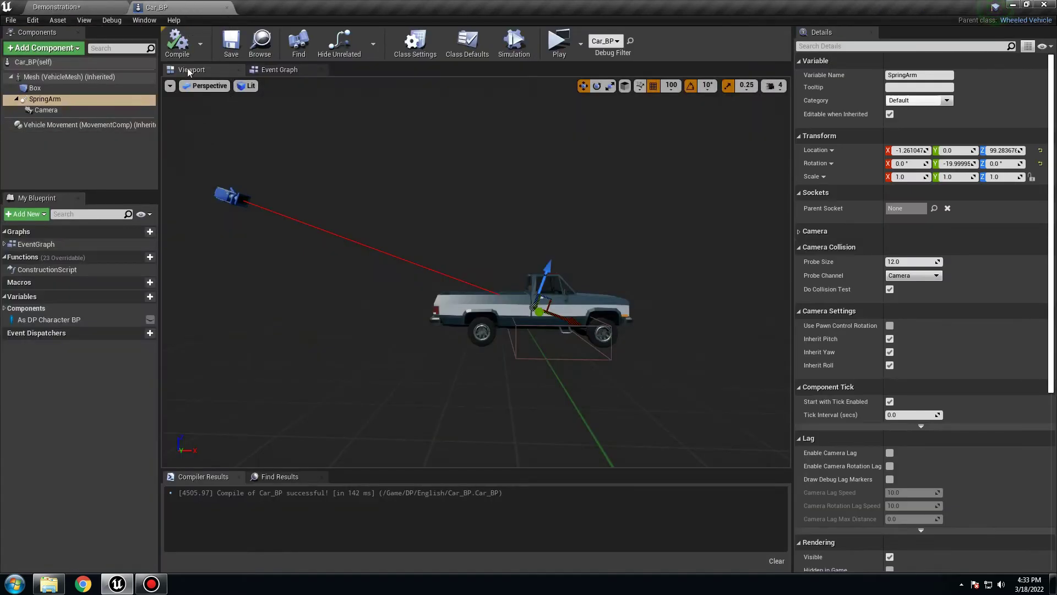
pyautogui.click(69, 77)
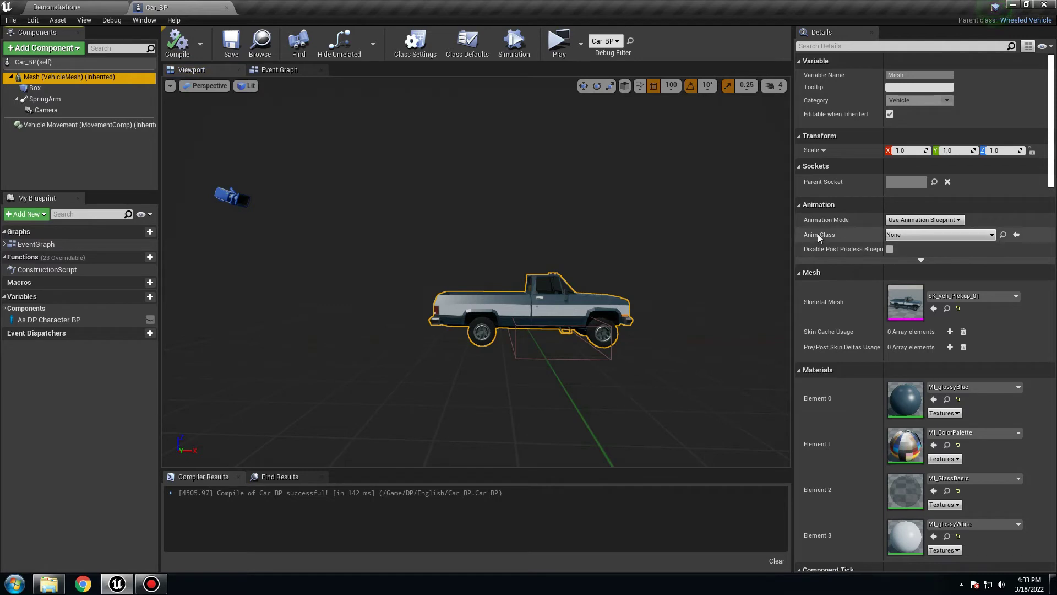
pyautogui.moveTo(40, 83)
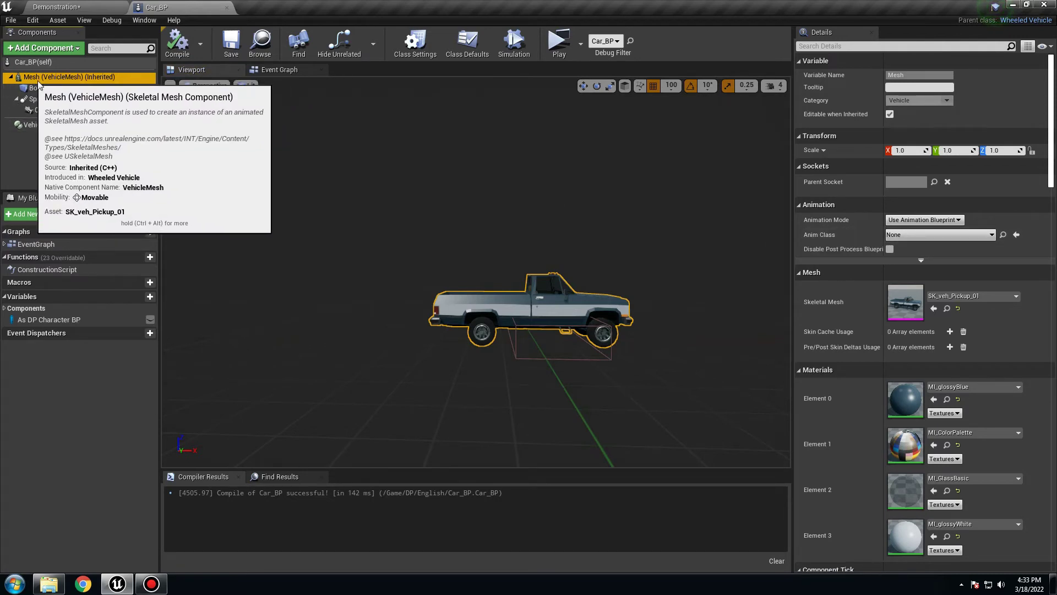
pyautogui.click(903, 236)
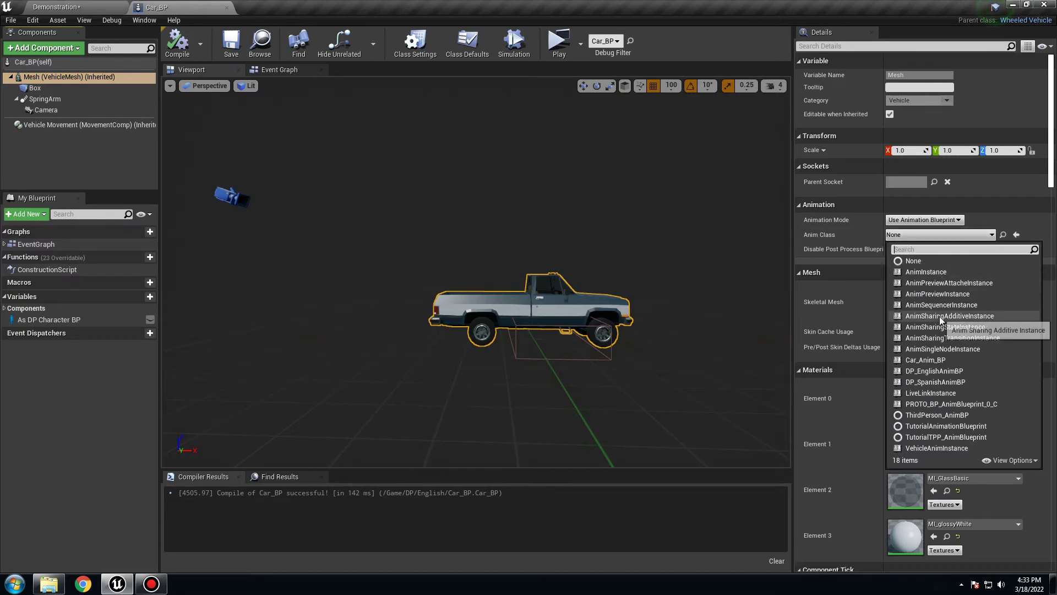
pyautogui.click(923, 361)
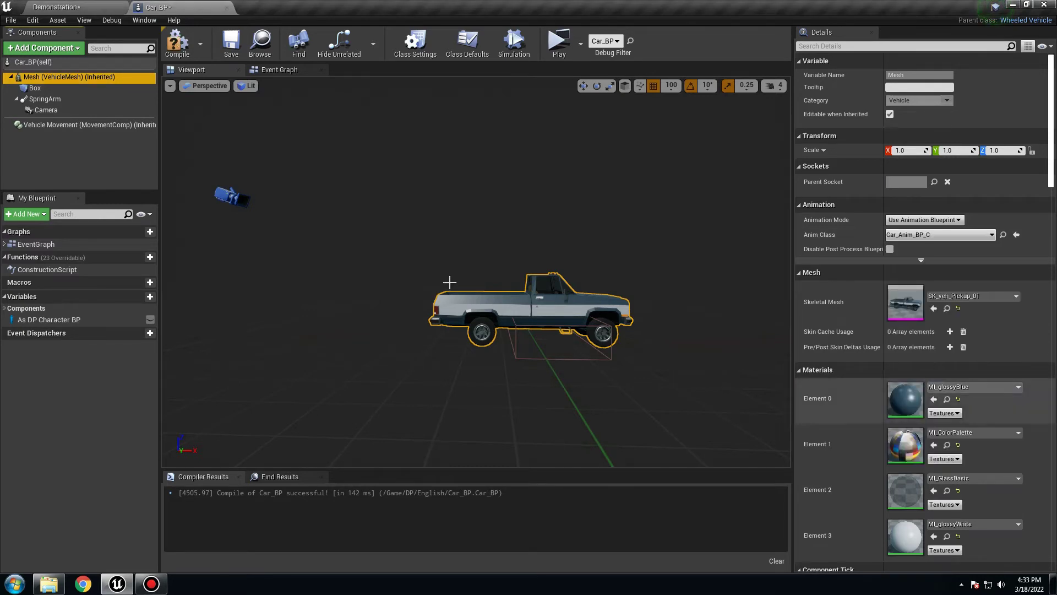
pyautogui.click(177, 42)
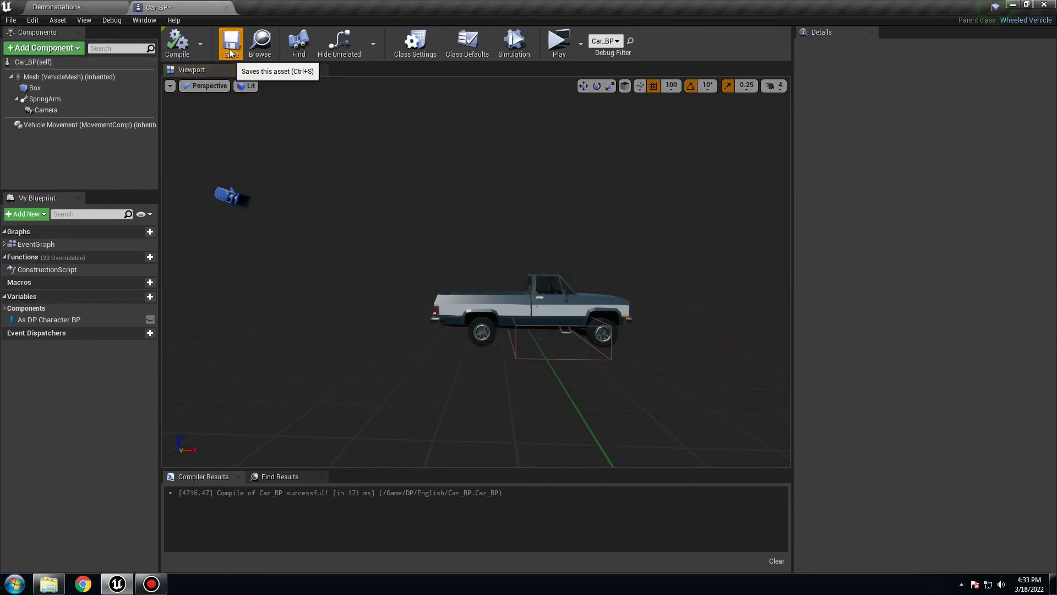
pyautogui.click(226, 8)
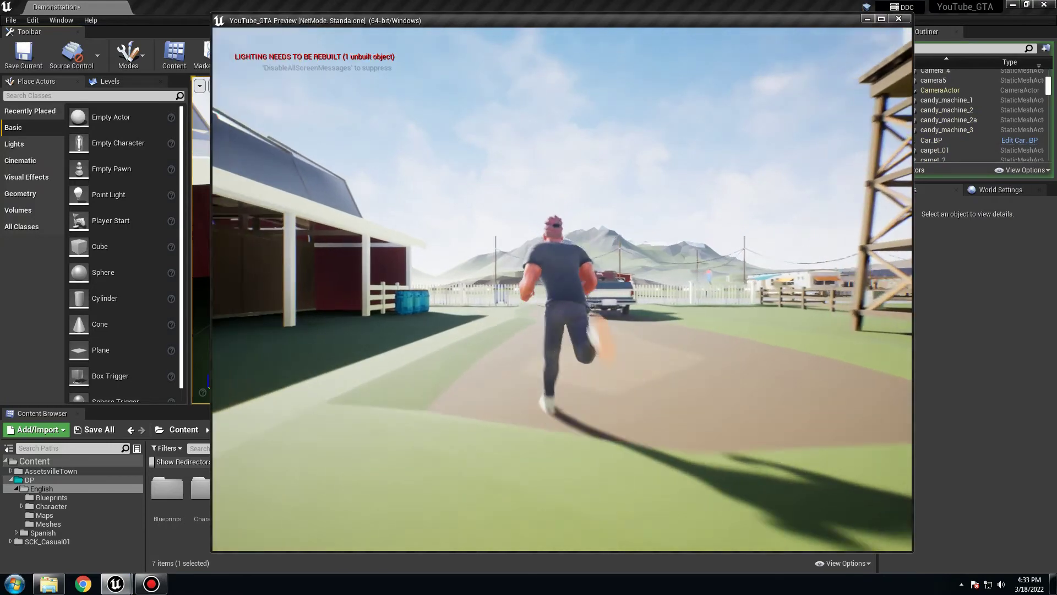
# Play-test the truck again, getting in and driving along the road with turns both ways to check the wheel animation, and end the preview.
pyautogui.press('w')
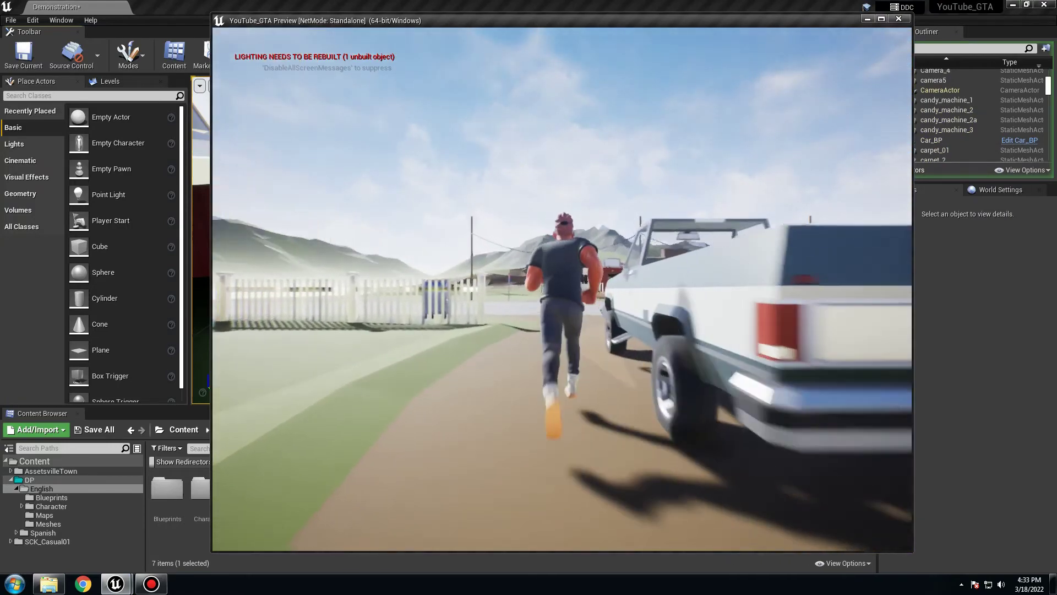
pyautogui.press('f')
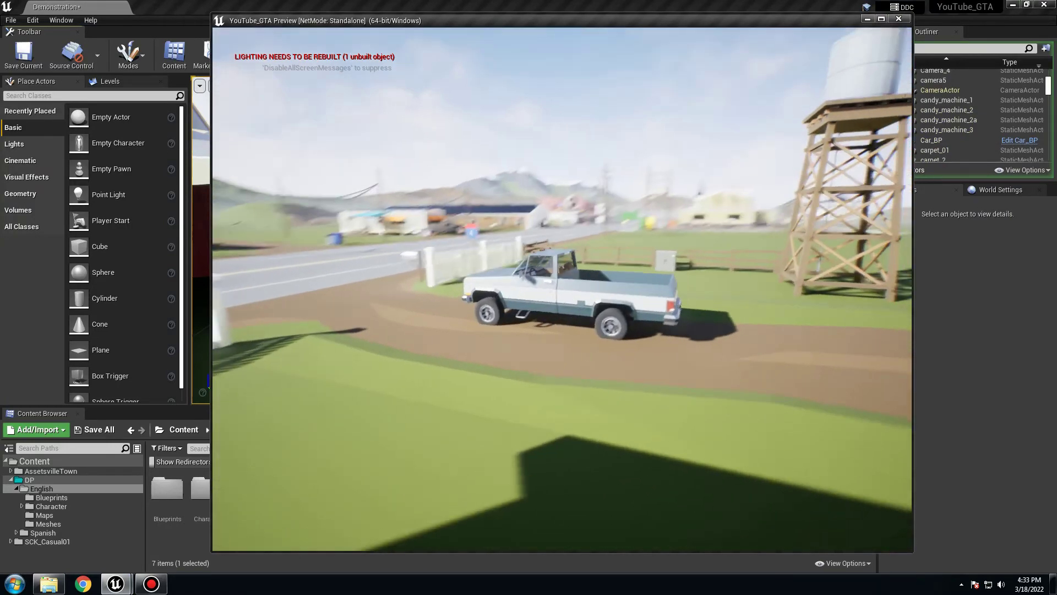
pyautogui.press('w')
pyautogui.press('w')
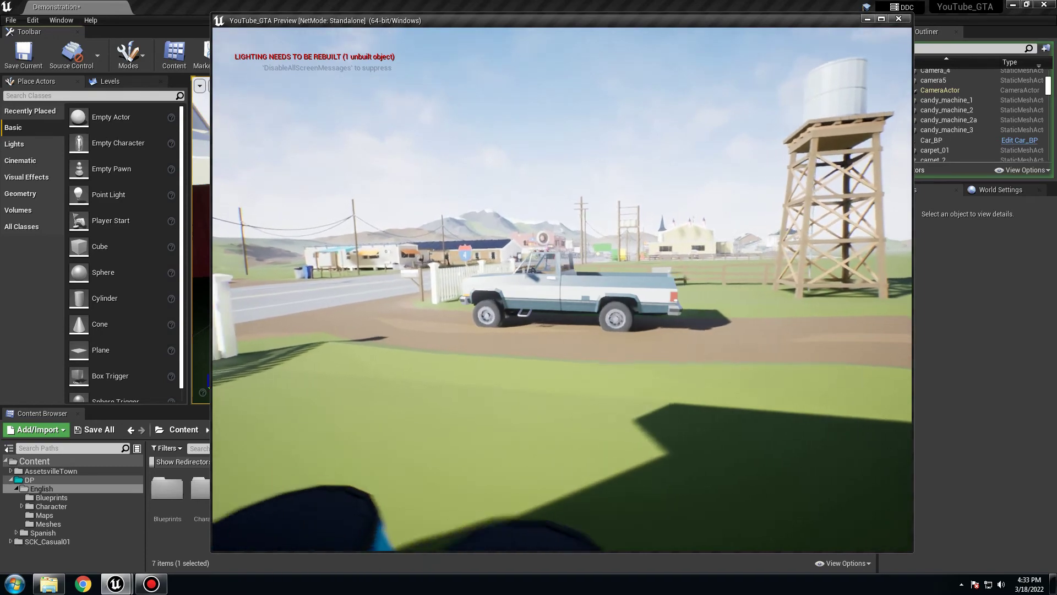
pyautogui.press('d')
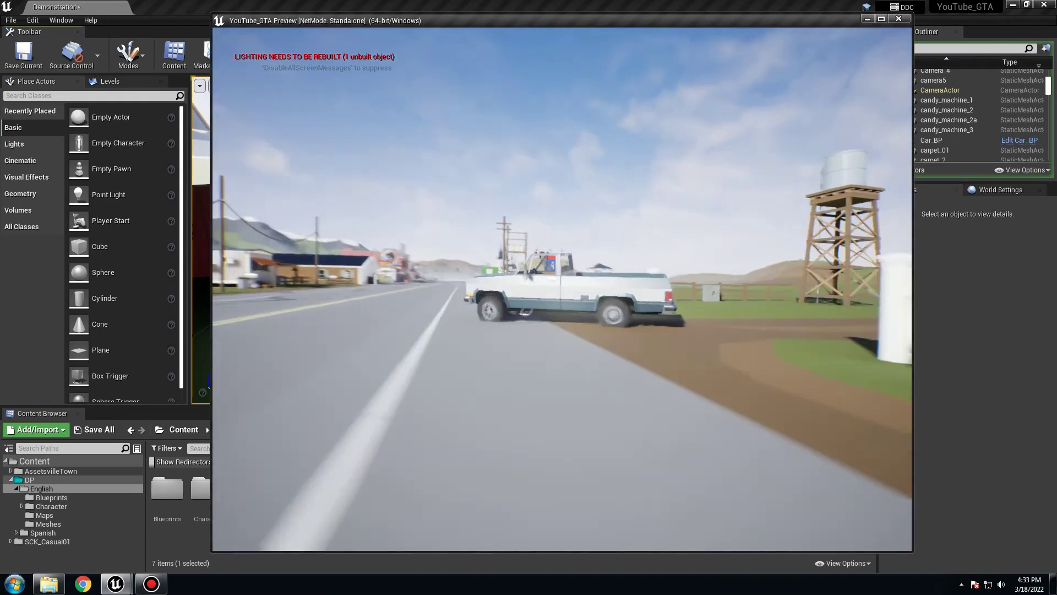
pyautogui.press('w')
pyautogui.press('d')
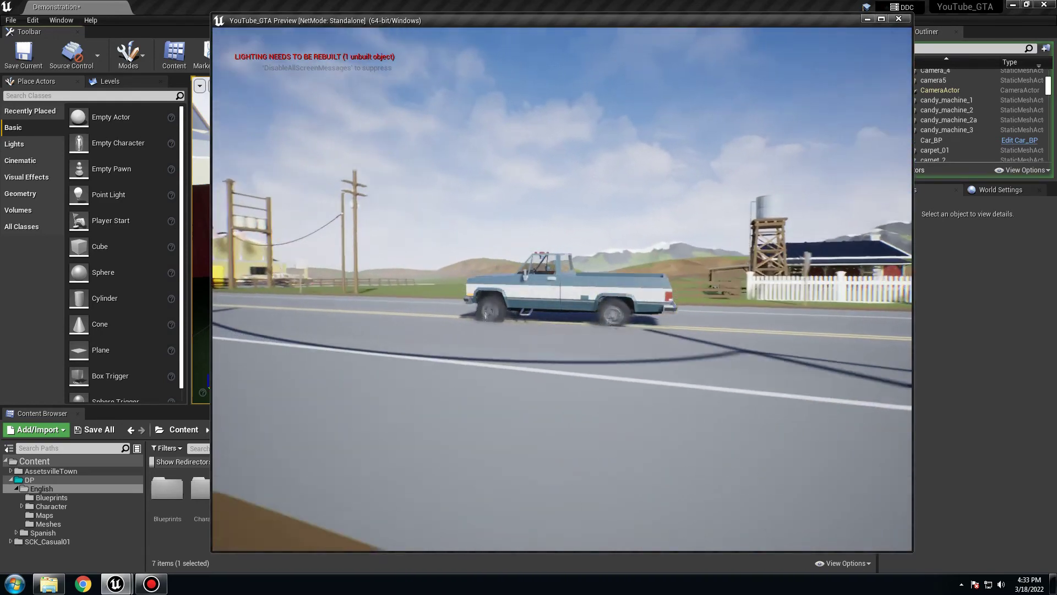
pyautogui.press('w')
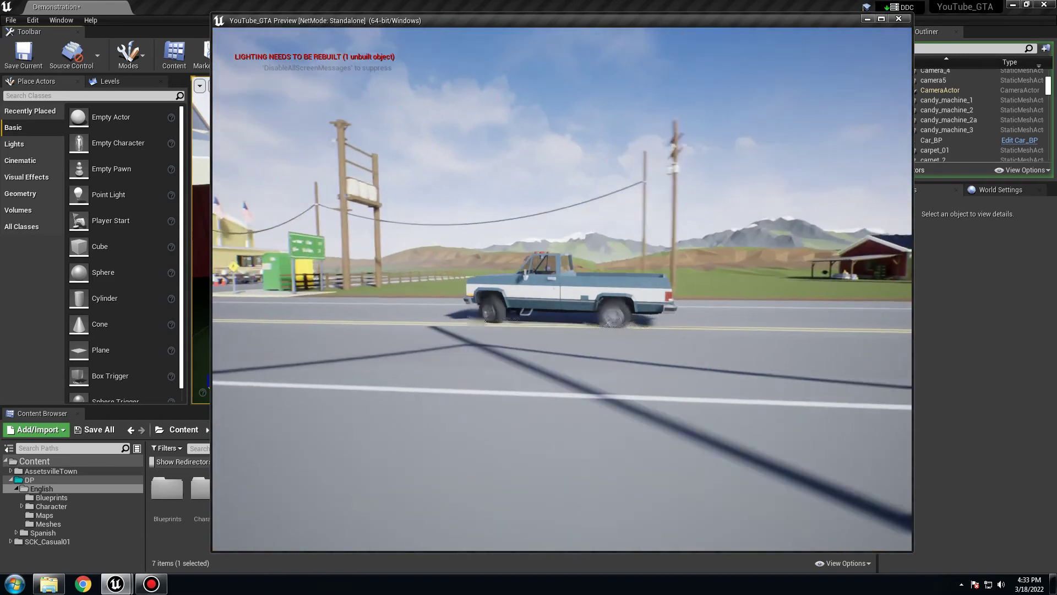
pyautogui.press('a')
pyautogui.press('w')
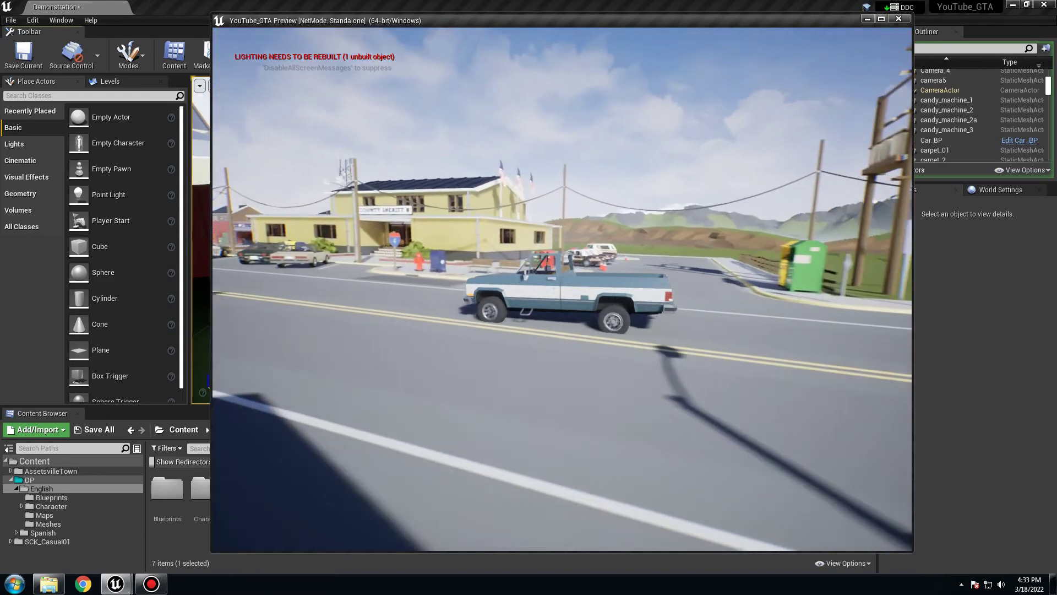
pyautogui.press('w')
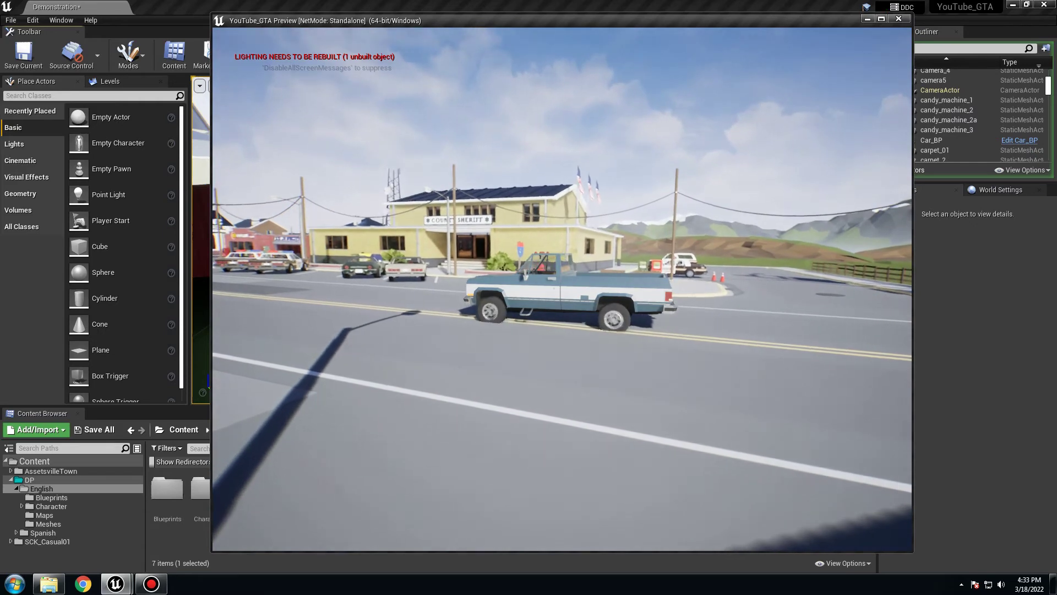
pyautogui.press('w')
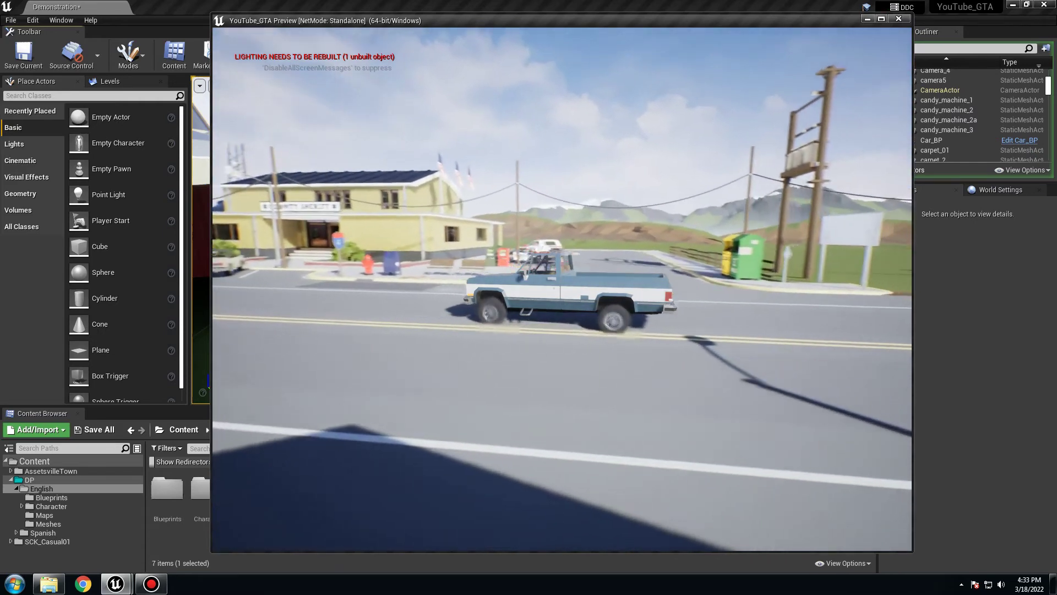
pyautogui.press('w')
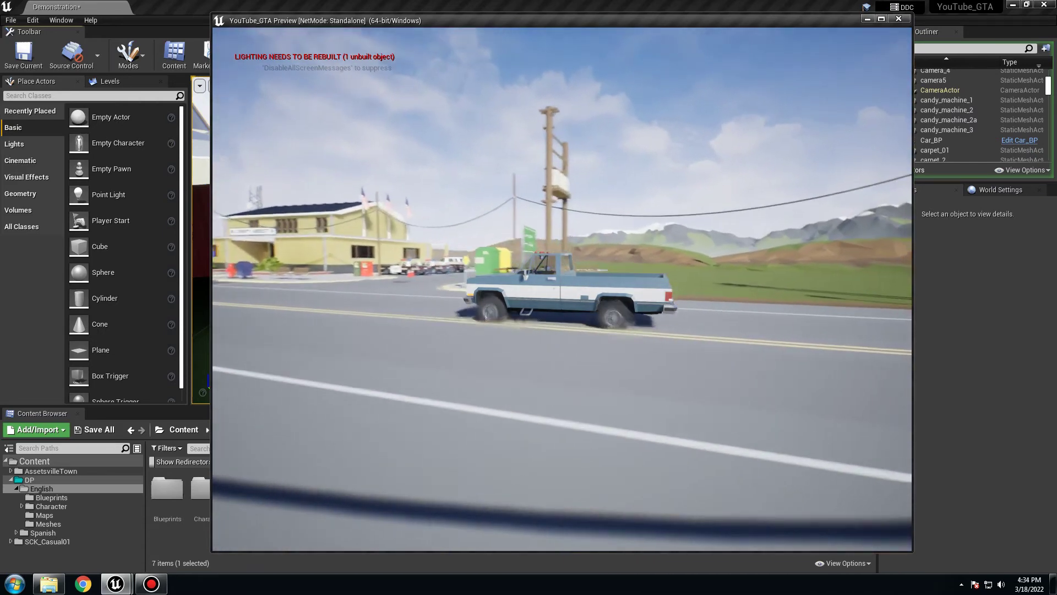
pyautogui.press('w')
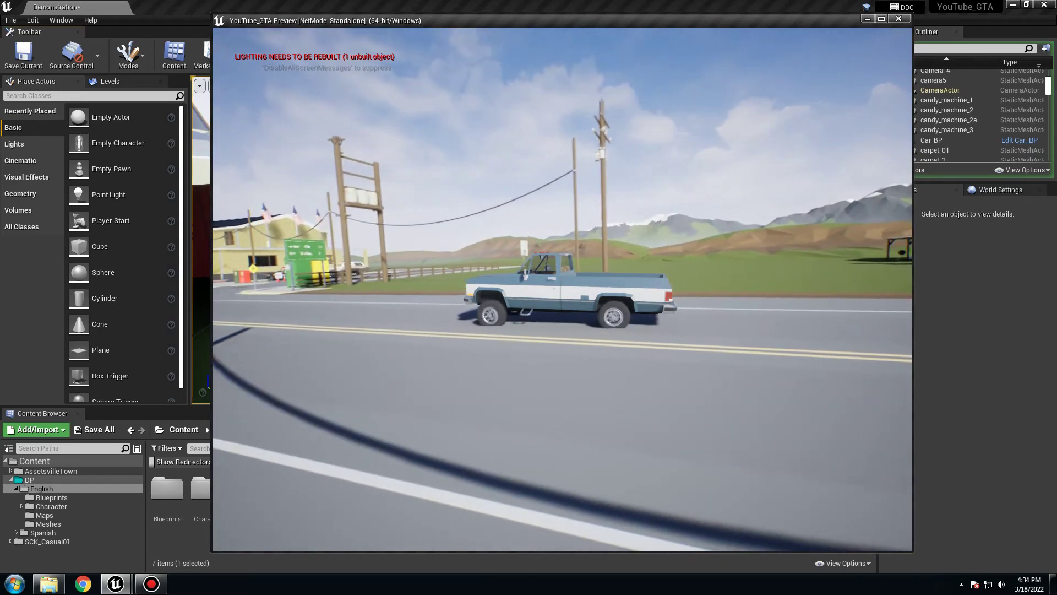
pyautogui.press('w')
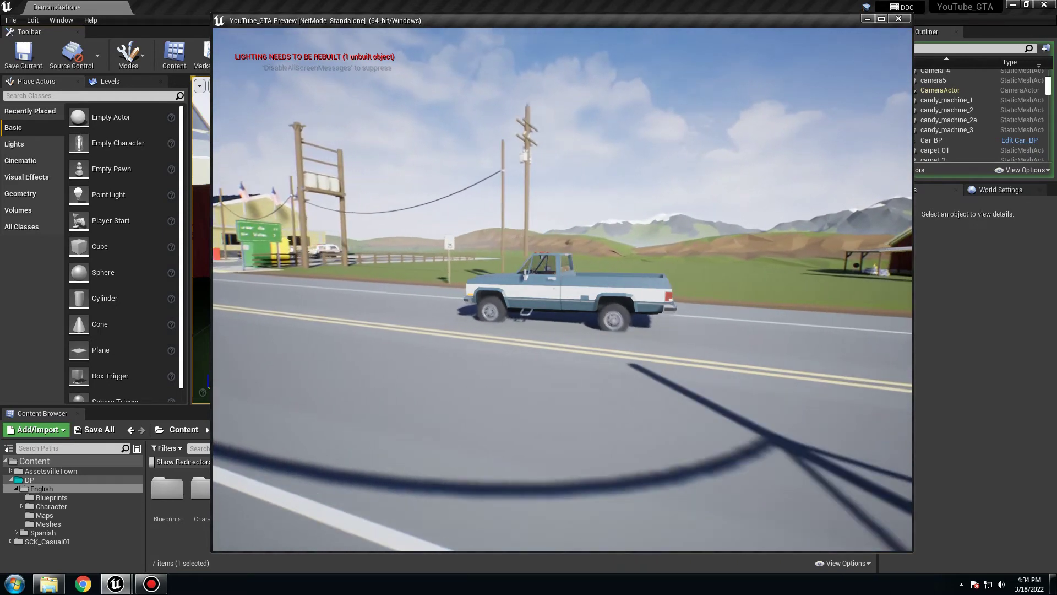
pyautogui.press('w')
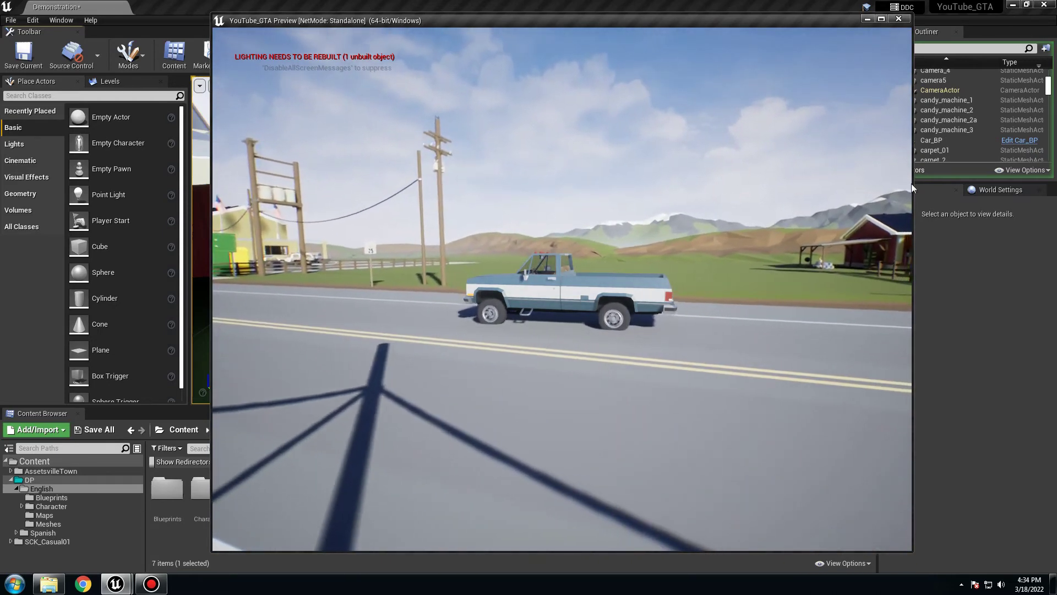
pyautogui.press('Escape')
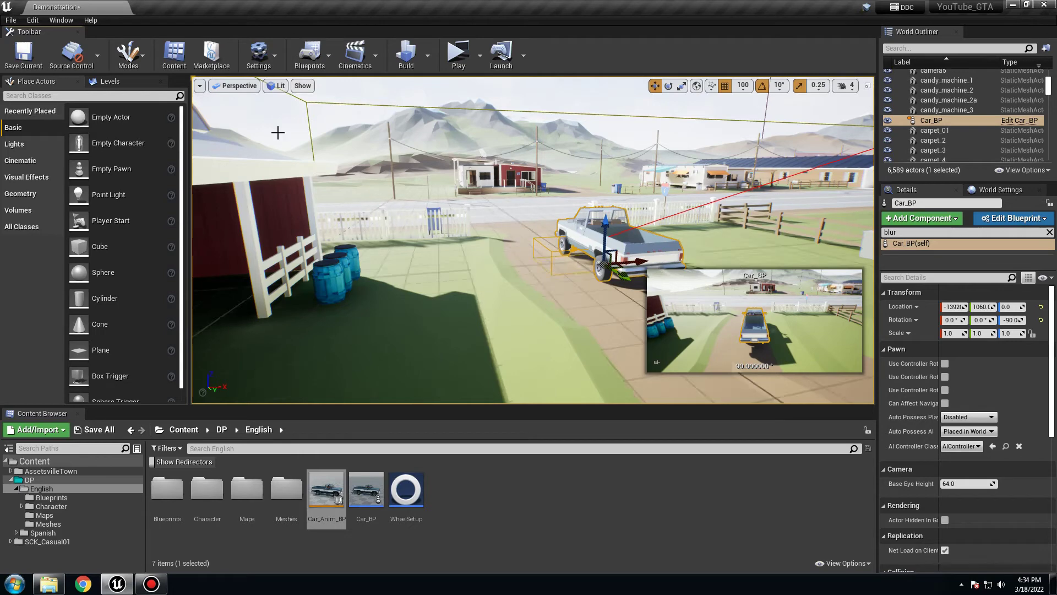
# Disable the default Motion Blur rendering option in the Project Settings and close them.
pyautogui.click(35, 21)
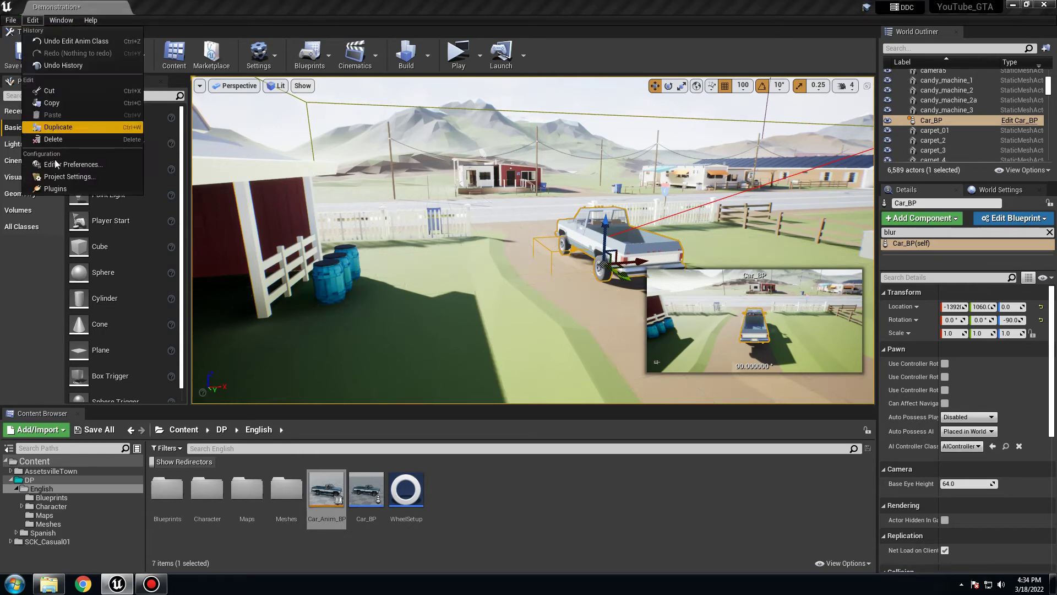
pyautogui.click(65, 180)
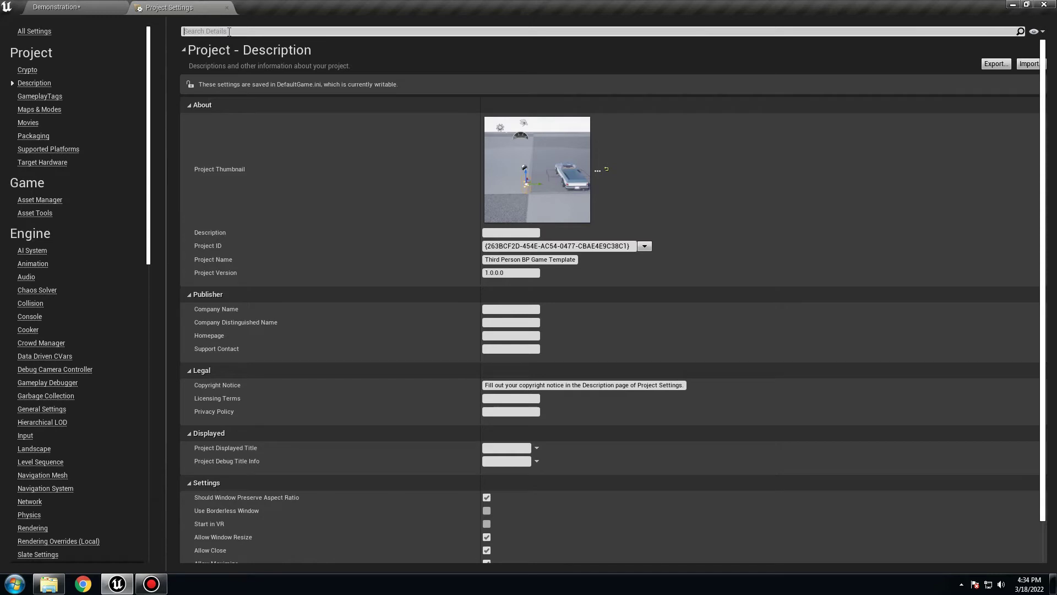
pyautogui.click(230, 31)
pyautogui.write('blur')
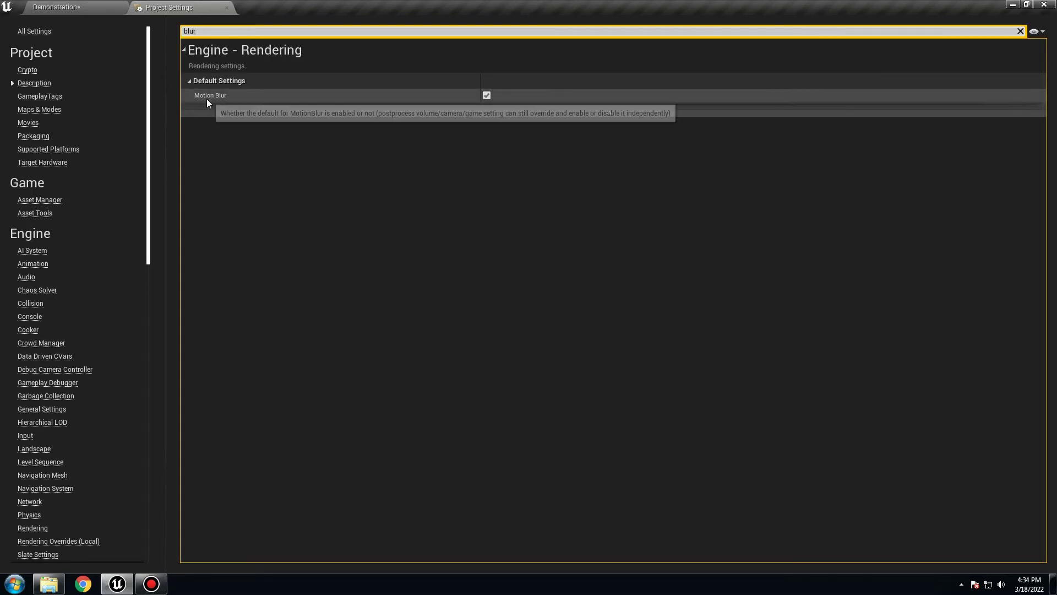
pyautogui.click(487, 95)
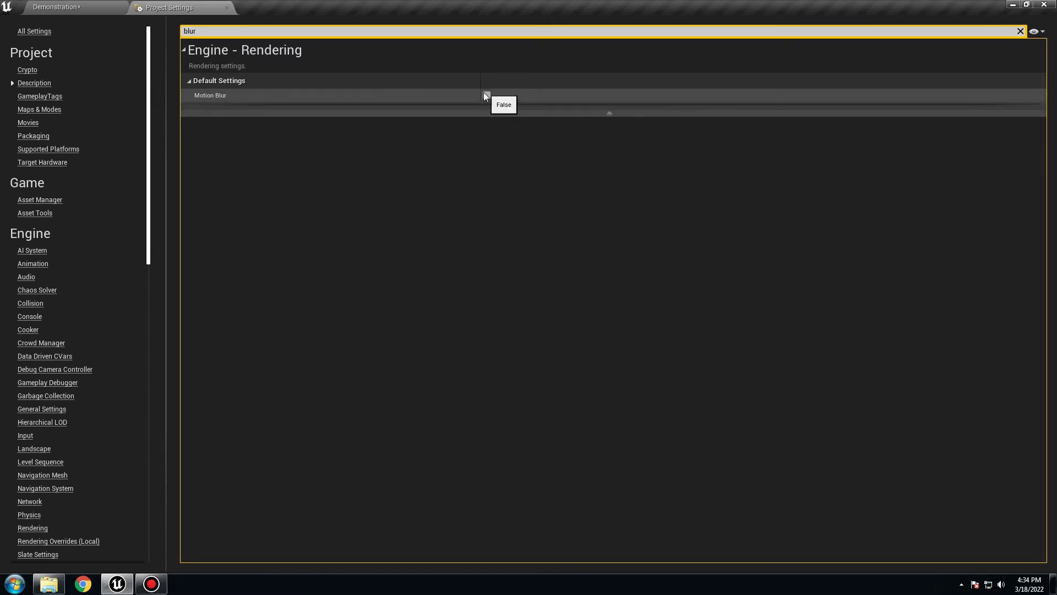
pyautogui.click(226, 7)
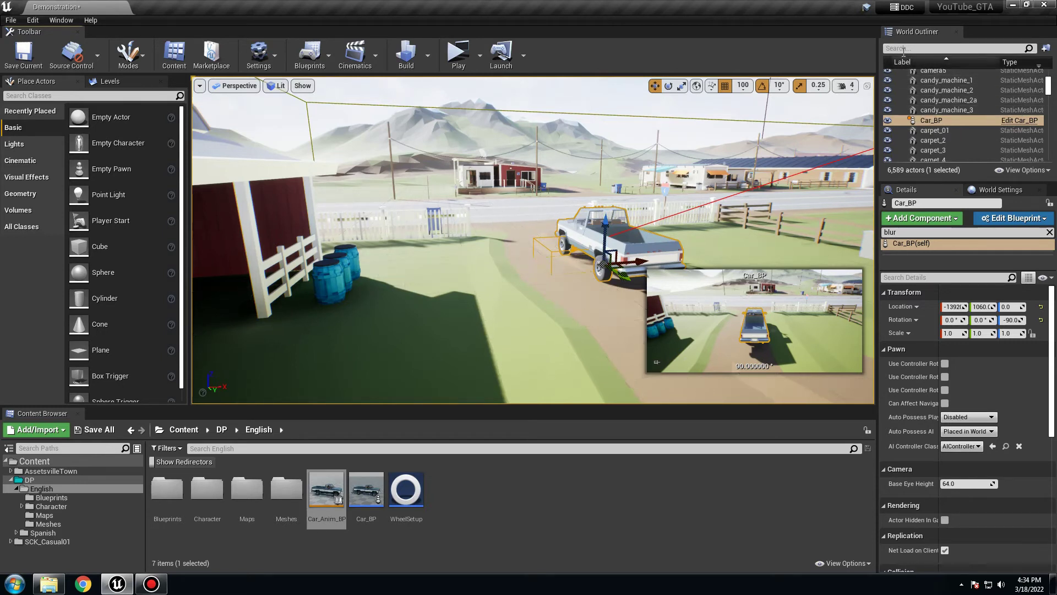
# Find the level's PostProcessVolume, override its Motion Blur Max with 0, and save the Demonstration level.
pyautogui.click(931, 48)
pyautogui.write('post')
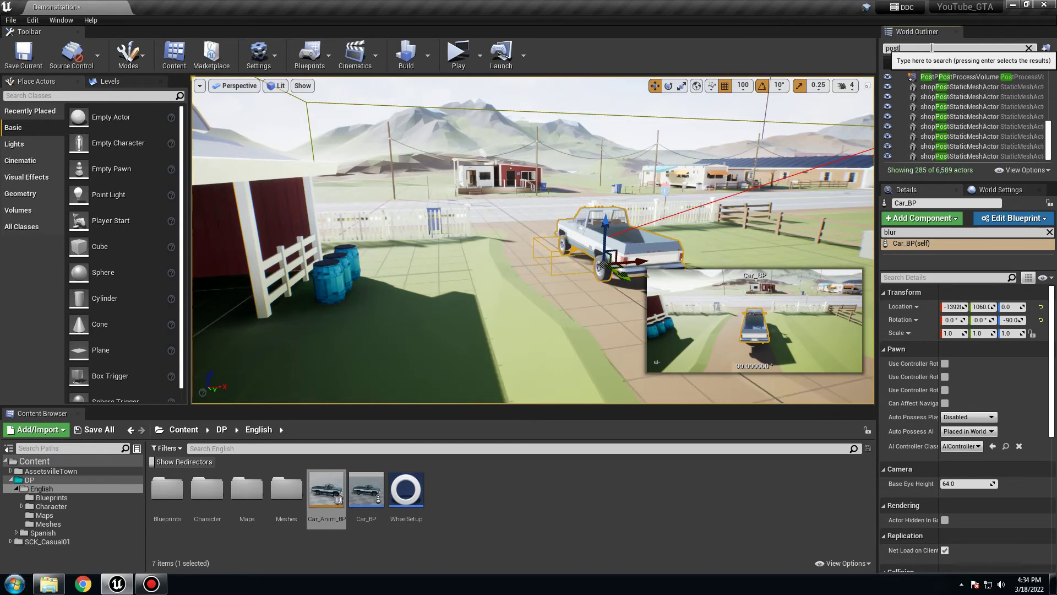
pyautogui.click(936, 77)
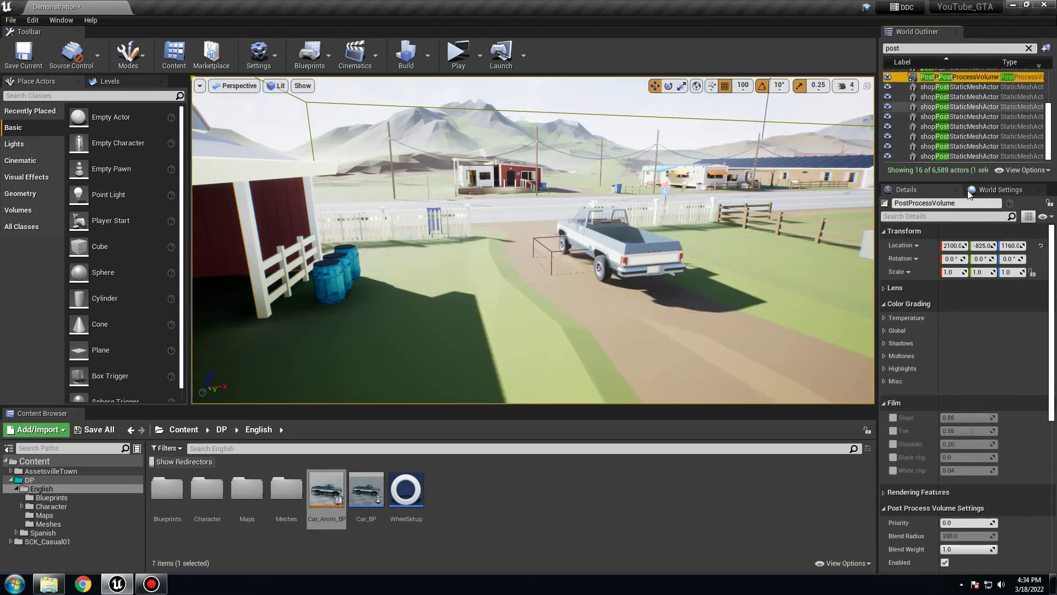
pyautogui.click(944, 219)
pyautogui.write('blur')
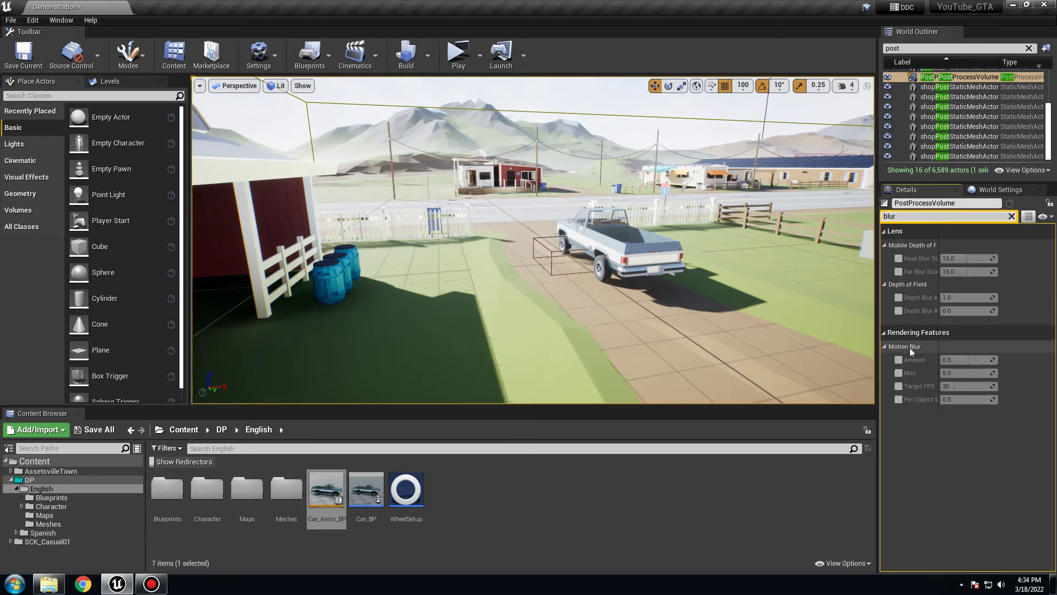
pyautogui.click(899, 373)
pyautogui.click(959, 372)
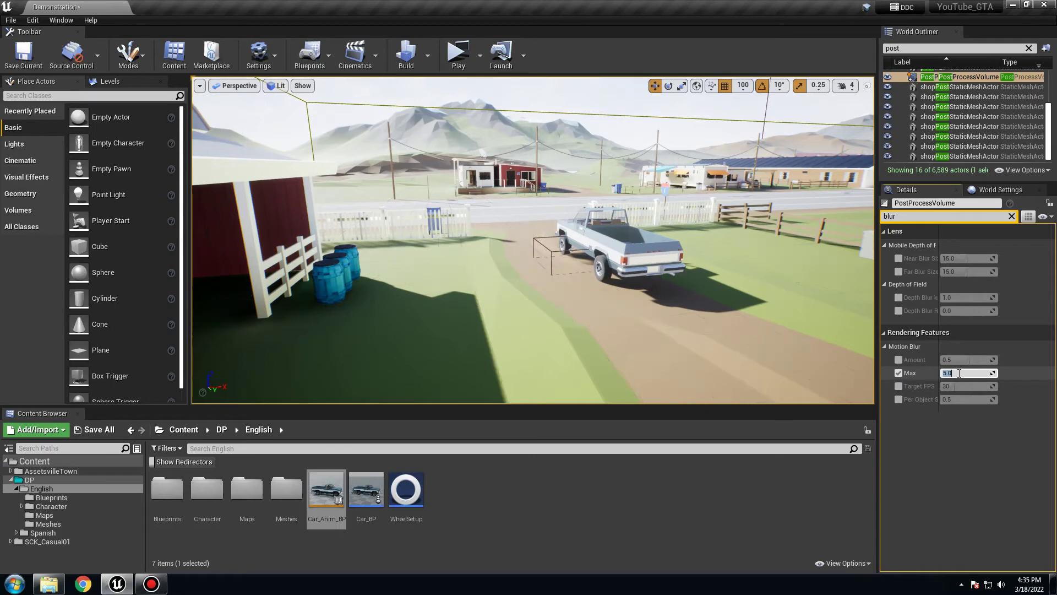
pyautogui.write('0')
pyautogui.press('Return')
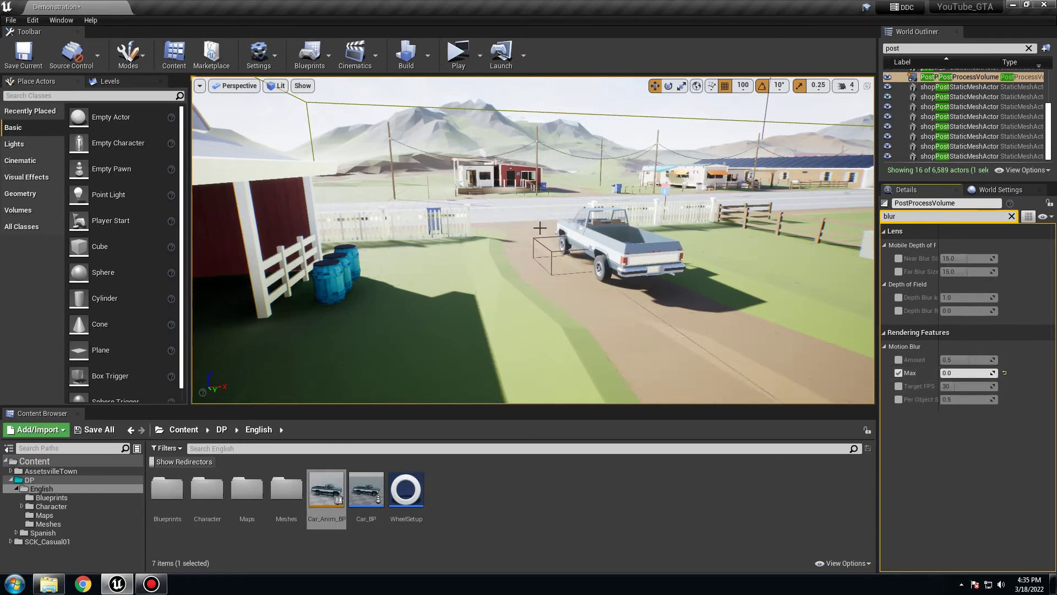
pyautogui.click(93, 430)
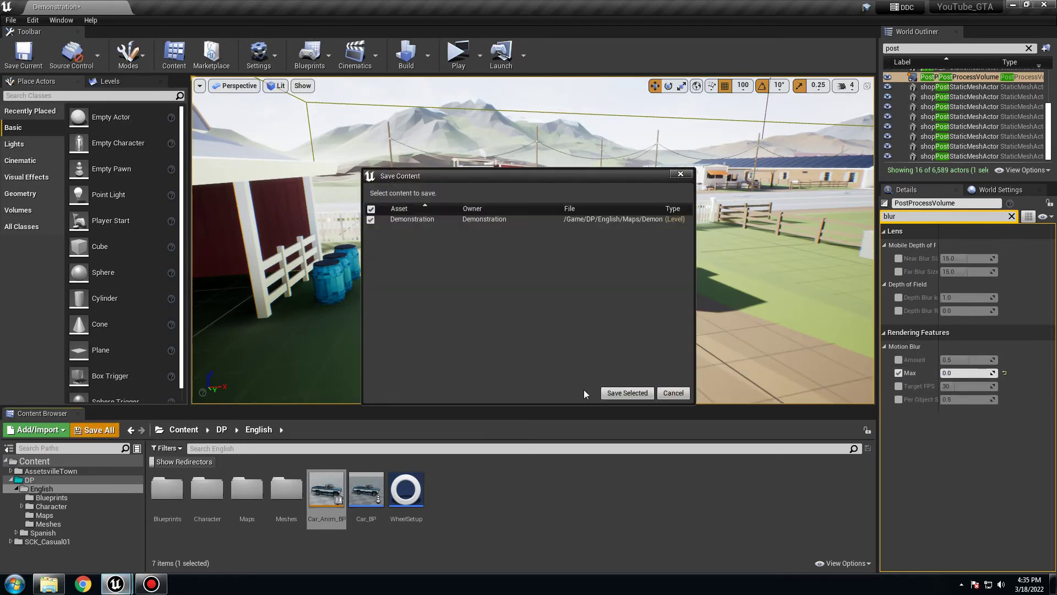
pyautogui.click(611, 393)
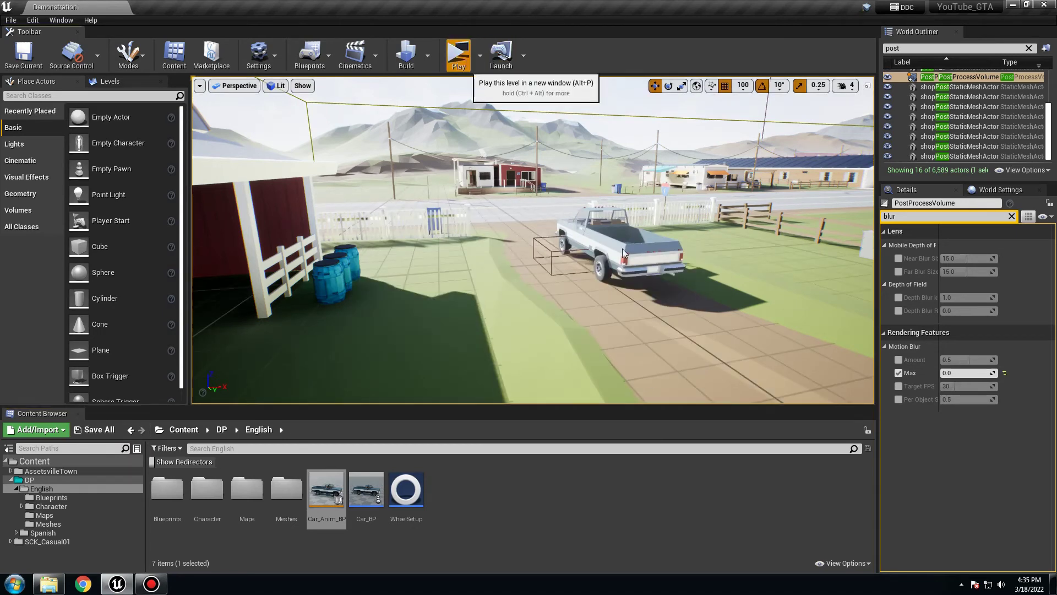
# Play-test the truck for motion blur: get in, drive along the road and across the grass with turns both ways, and end the preview.
pyautogui.hotkey('alt', 'p')
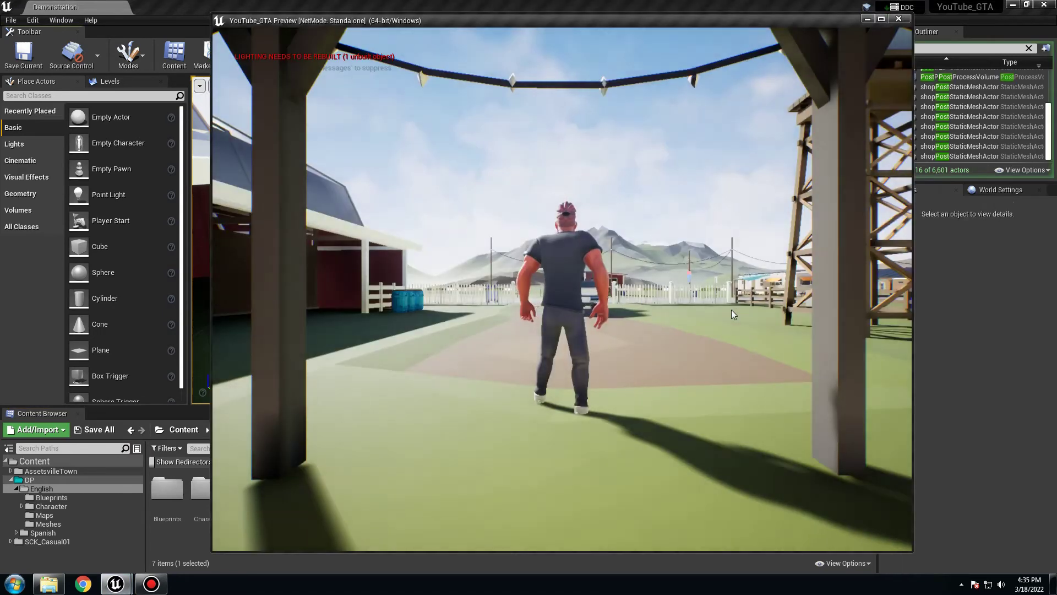
pyautogui.press('w')
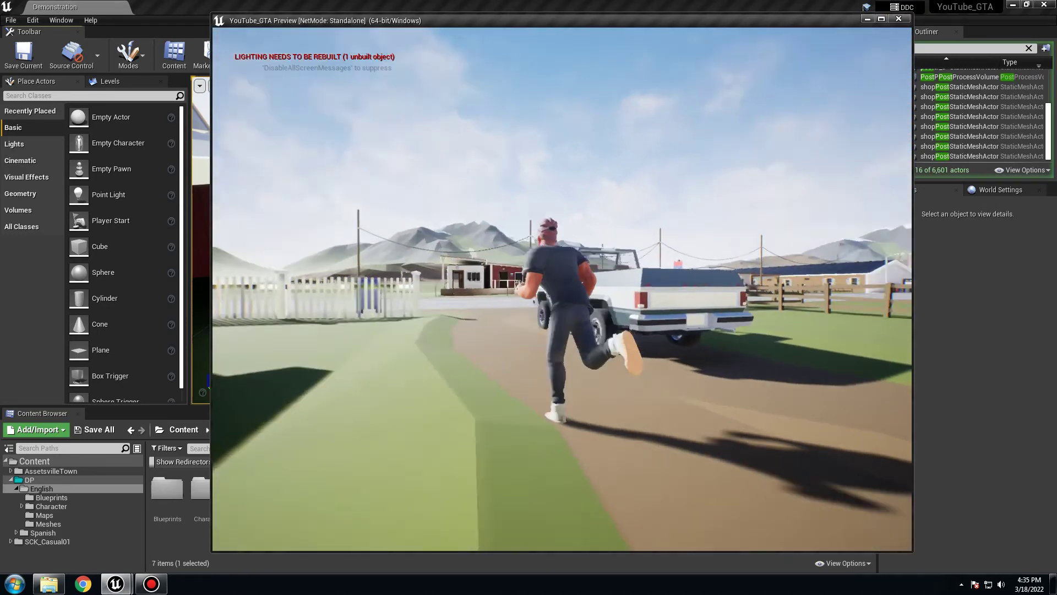
pyautogui.press('f')
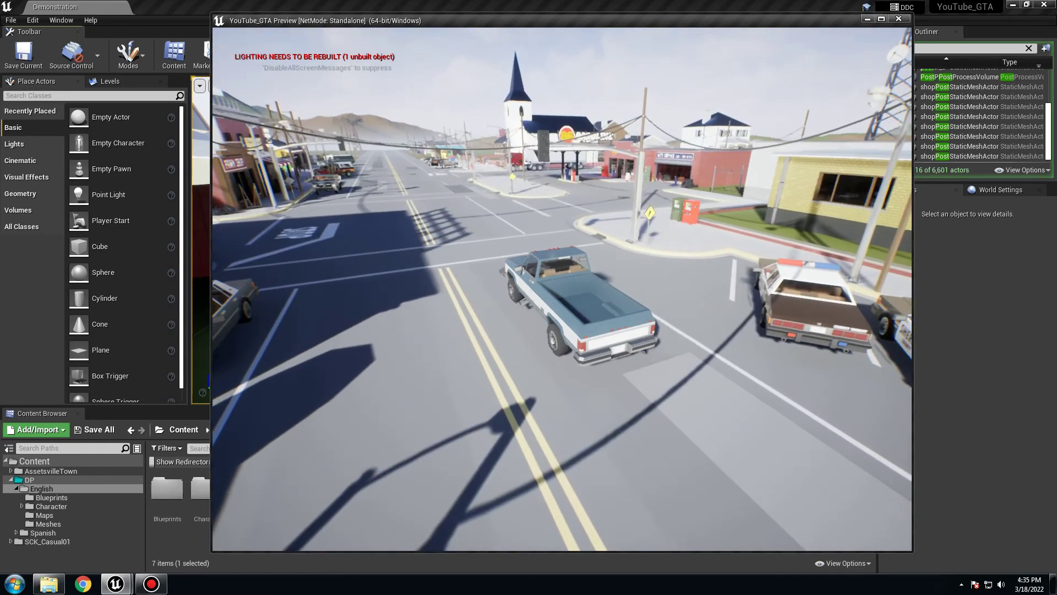
pyautogui.press('w')
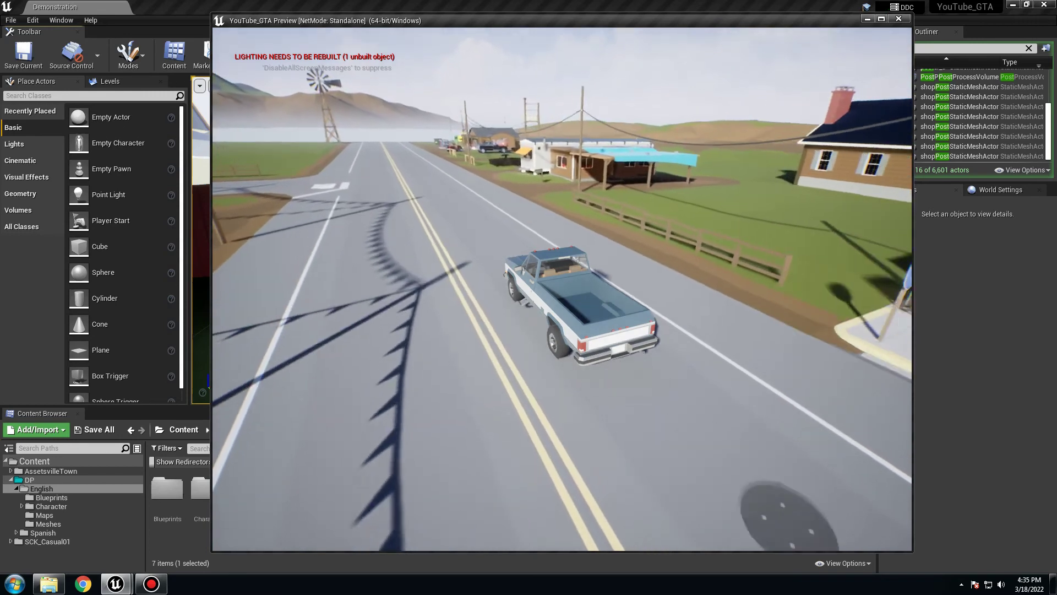
pyautogui.press('a')
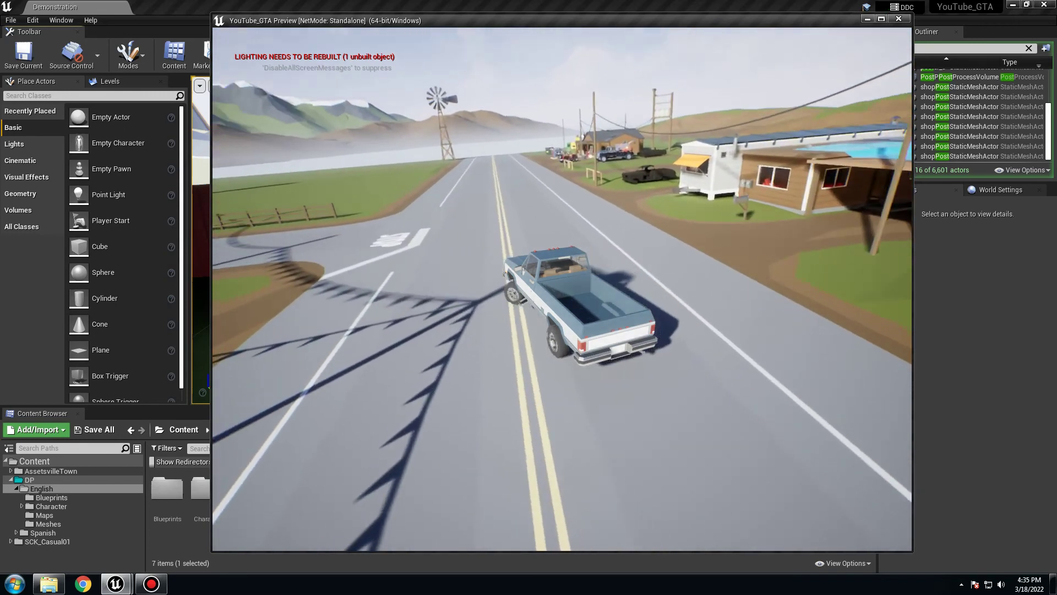
pyautogui.press('a')
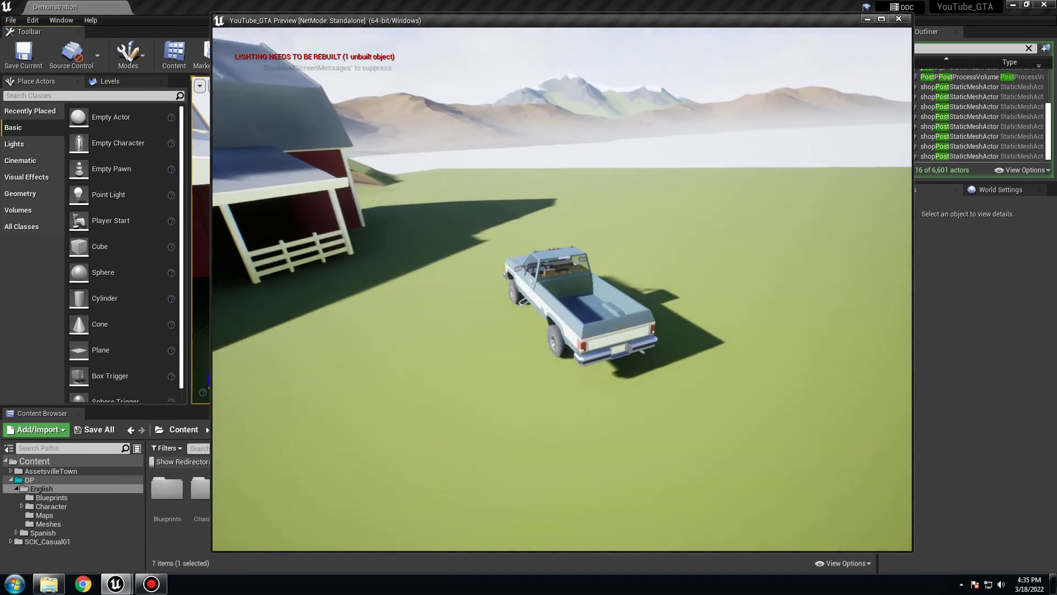
pyautogui.press('a')
pyautogui.press('a')
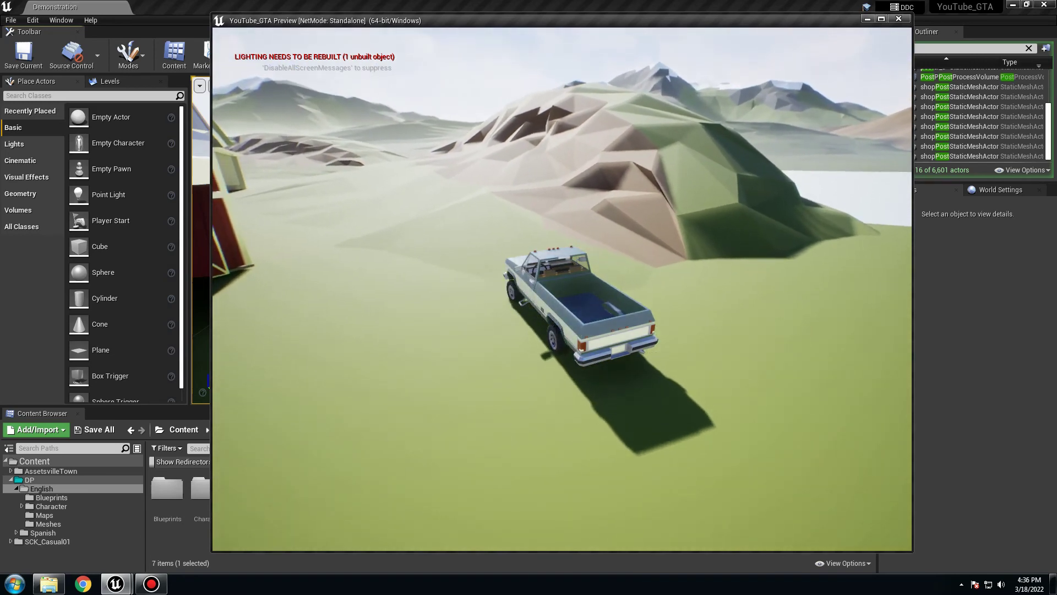
pyautogui.press('d')
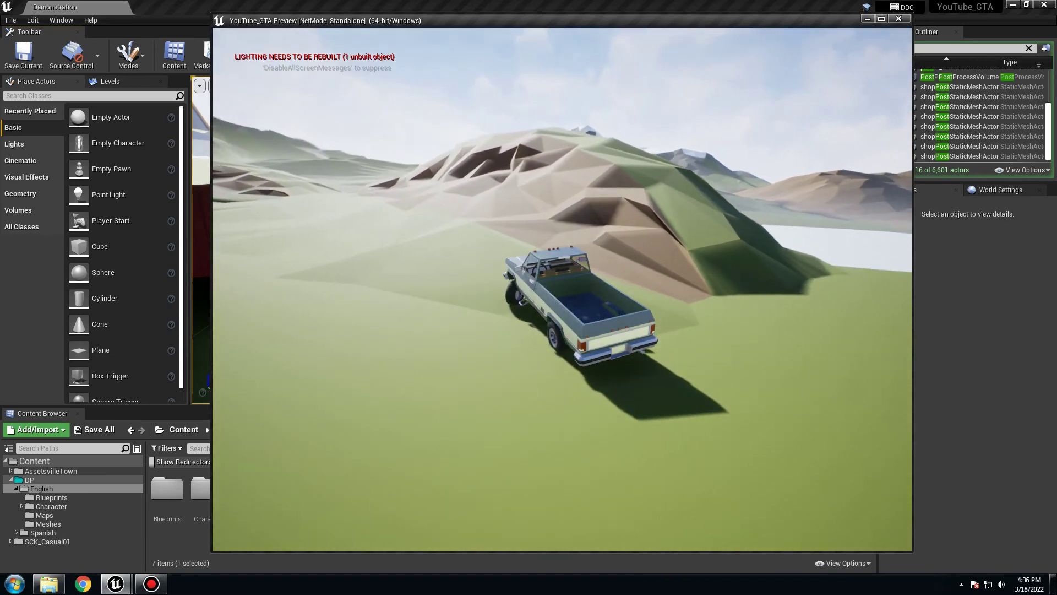
pyautogui.press('a')
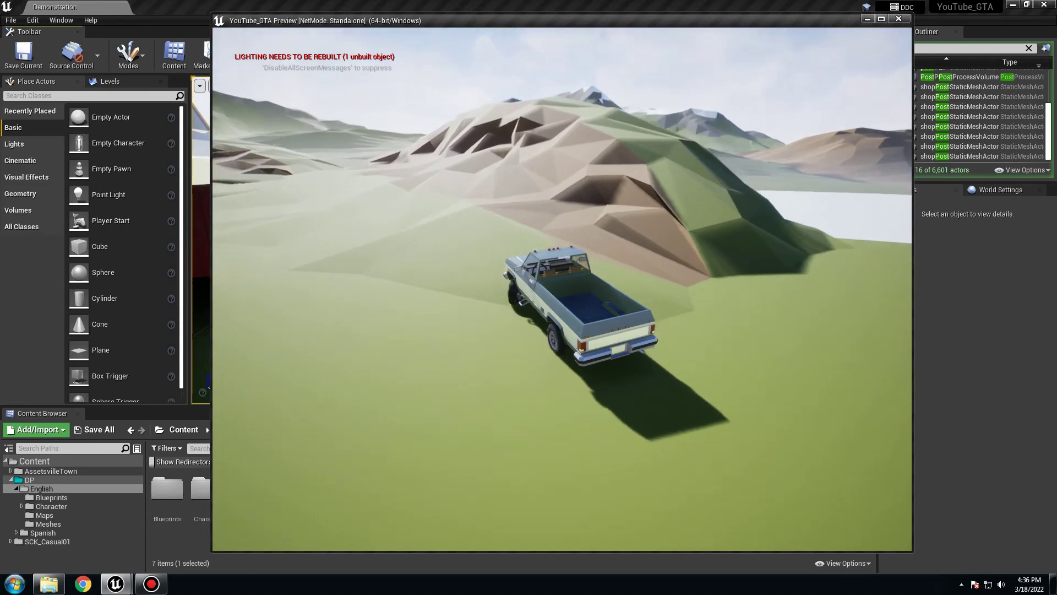
pyautogui.press('a')
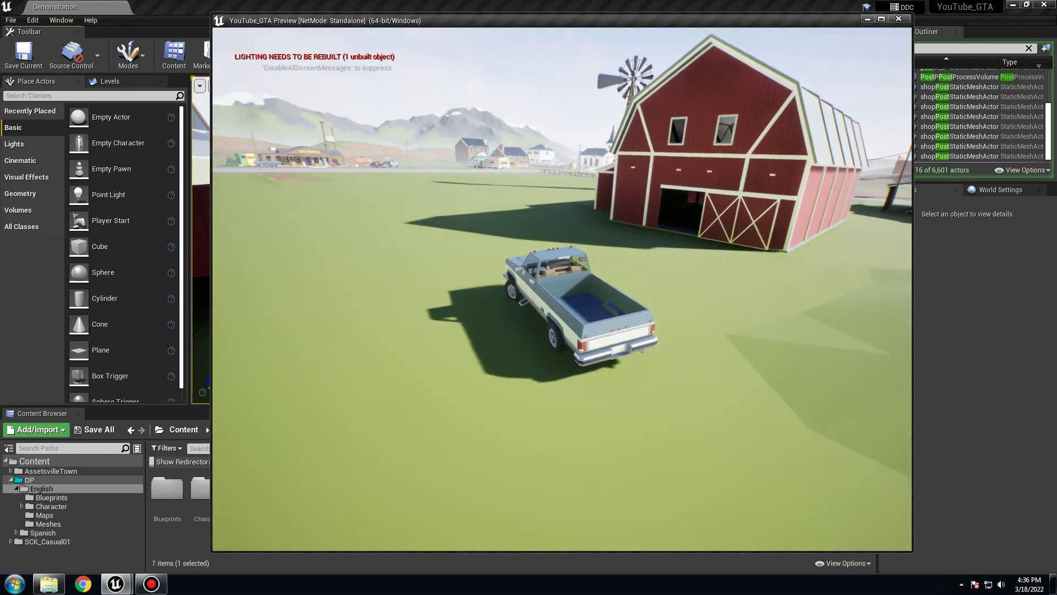
pyautogui.press('d')
pyautogui.press('a')
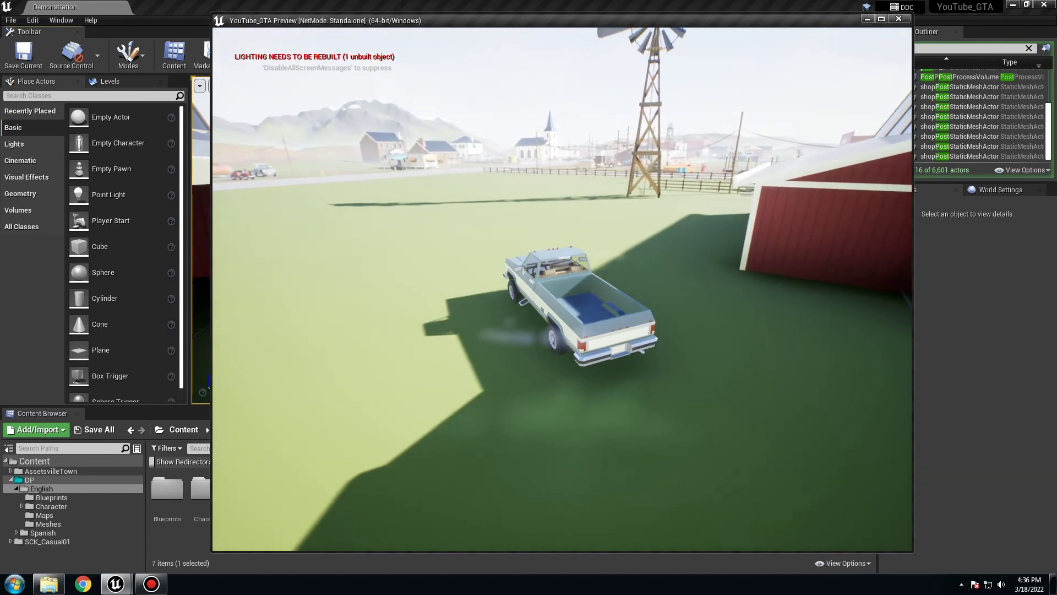
pyautogui.press('w')
pyautogui.press('w')
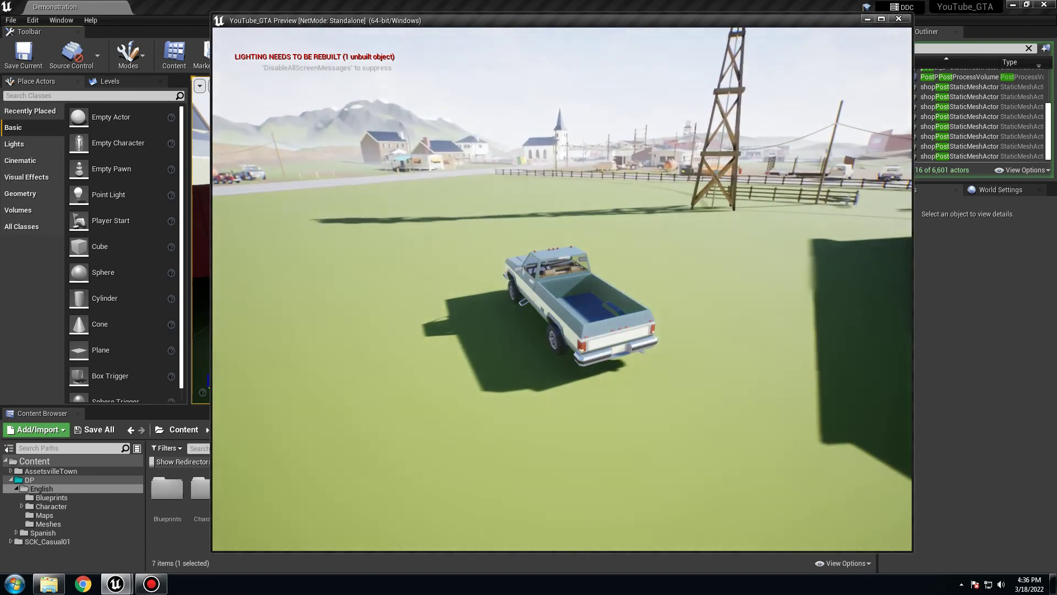
pyautogui.press('w')
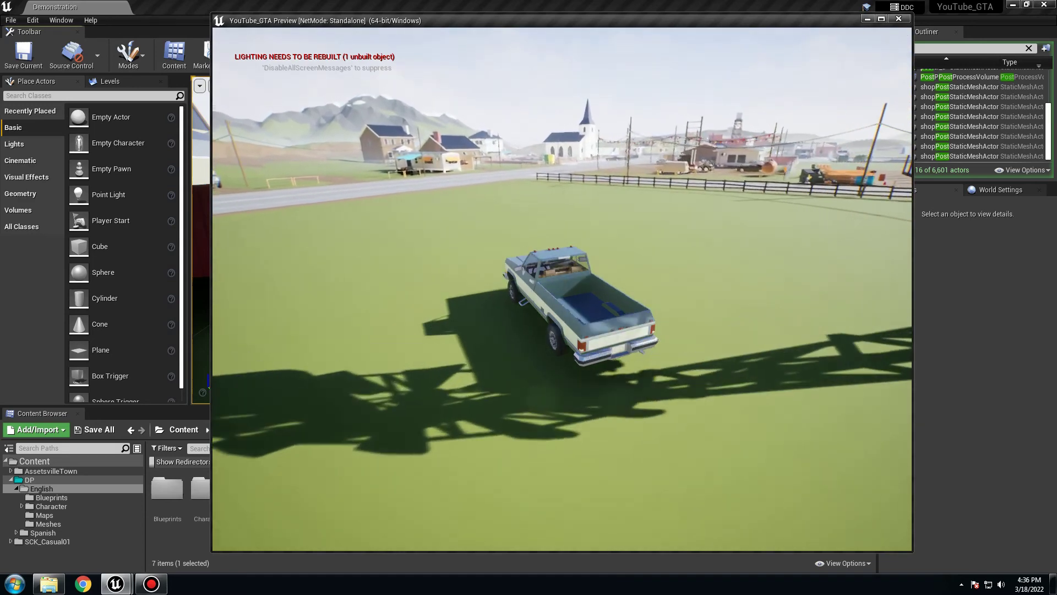
pyautogui.press('w')
pyautogui.press('d')
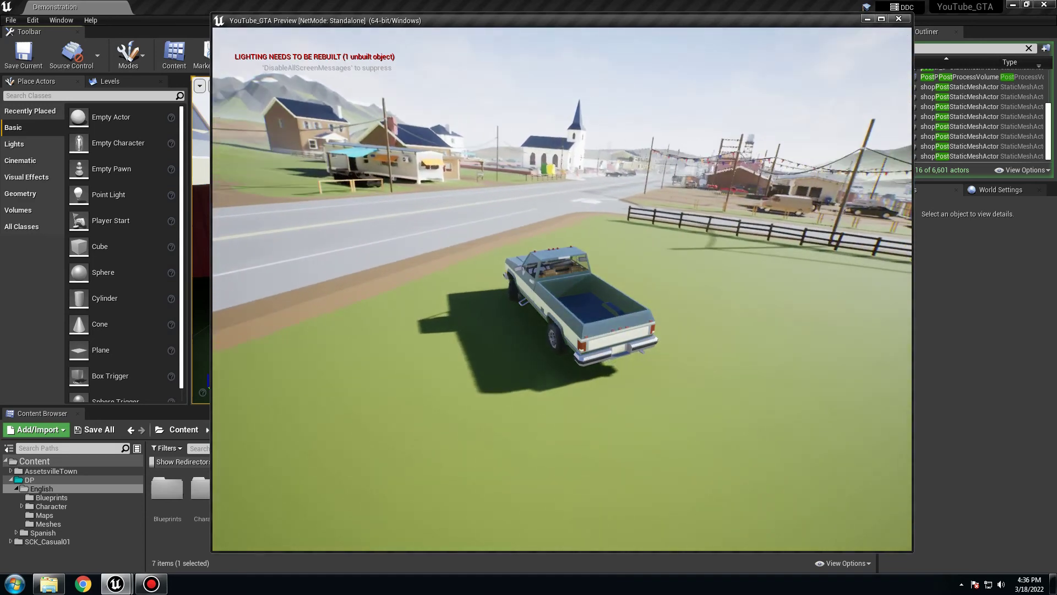
pyautogui.press('a')
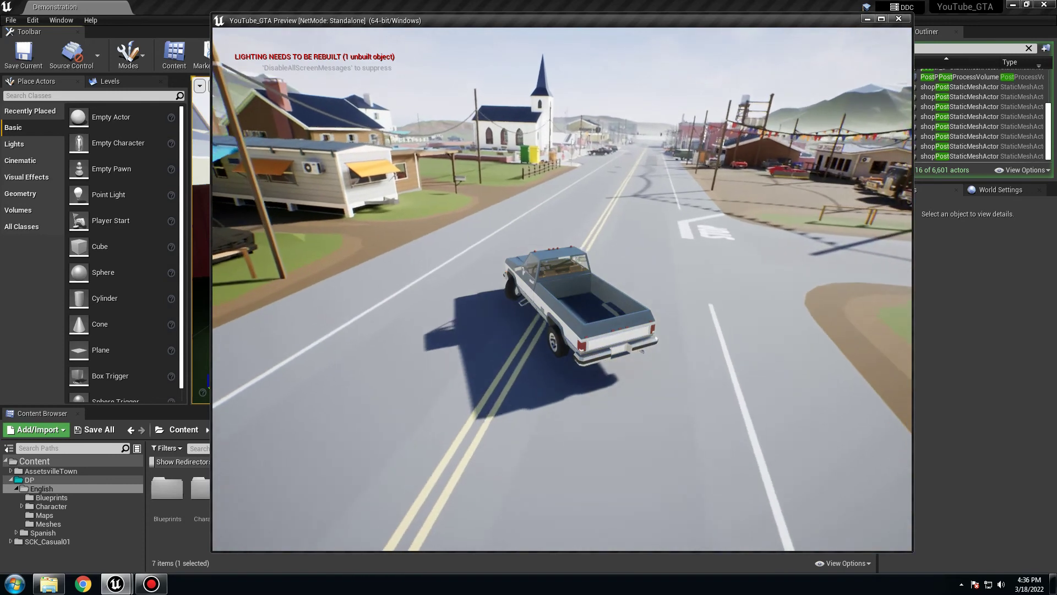
pyautogui.press('w')
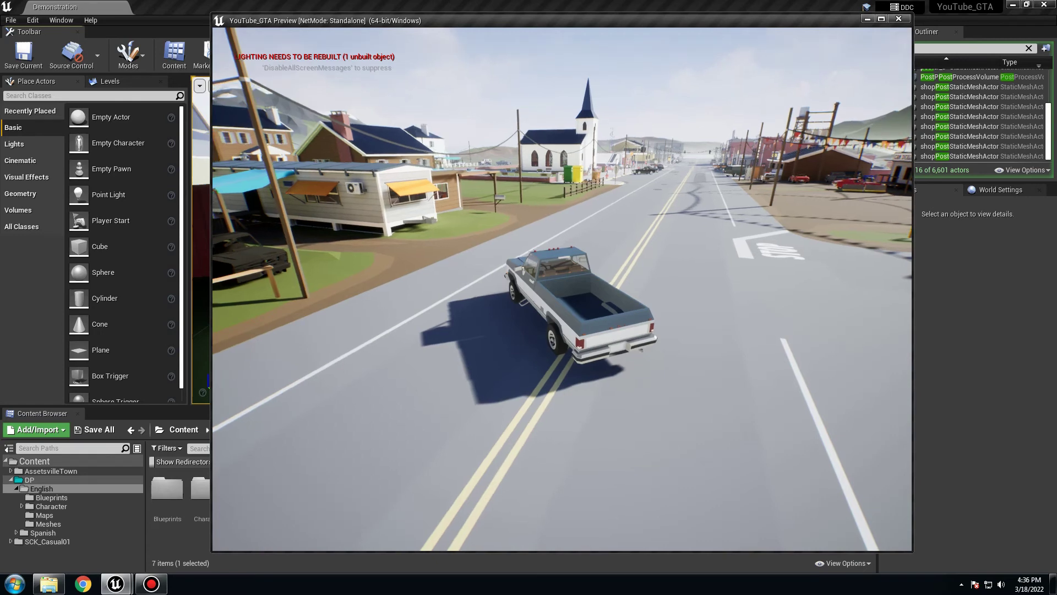
pyautogui.press('Escape')
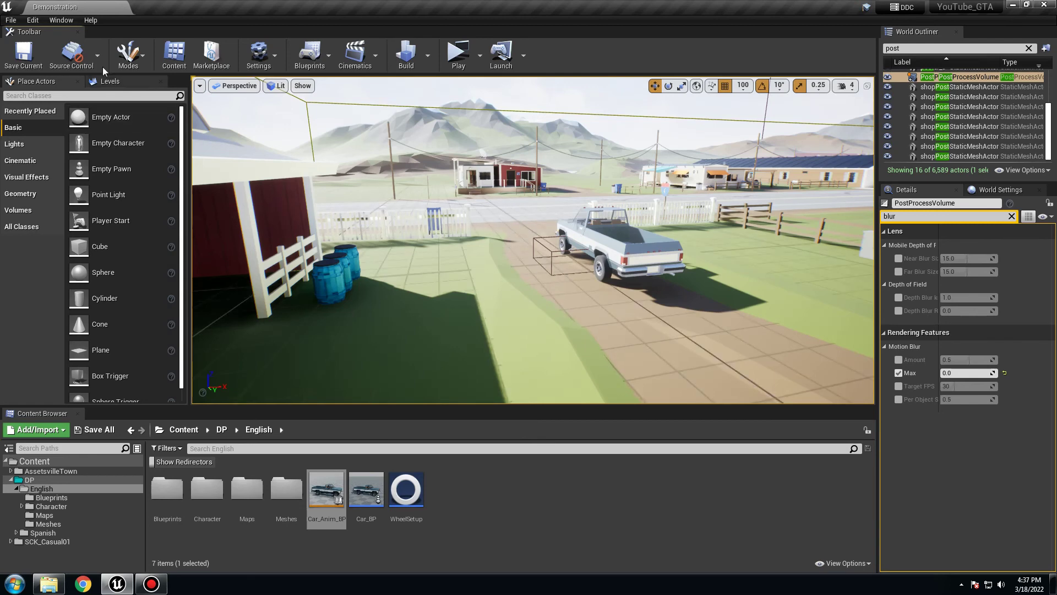
# Create a new level from the Default template and delete its sphere reflection capture.
pyautogui.click(11, 20)
pyautogui.click(51, 42)
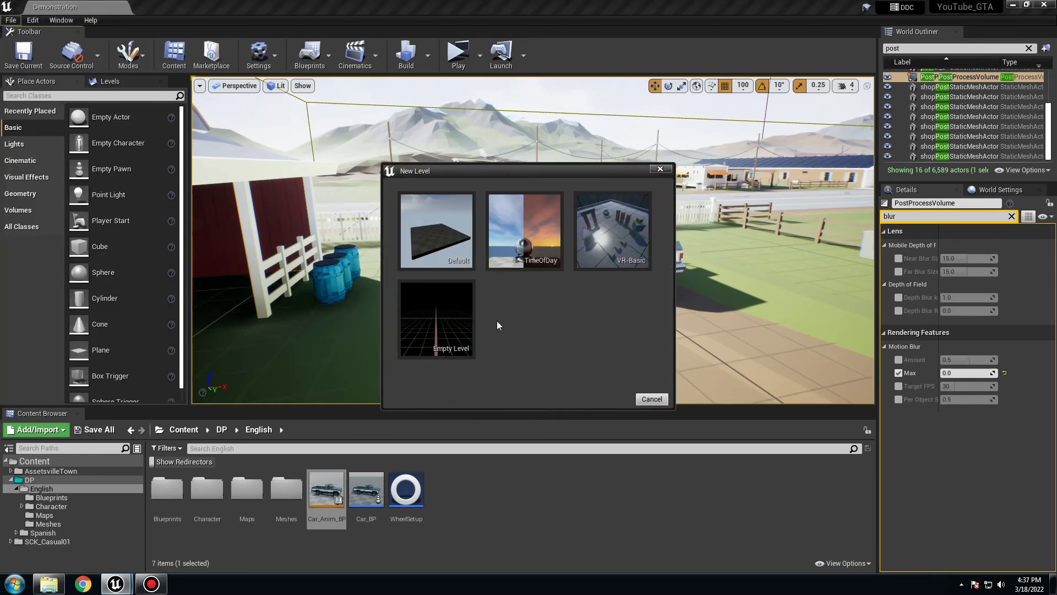
pyautogui.click(436, 230)
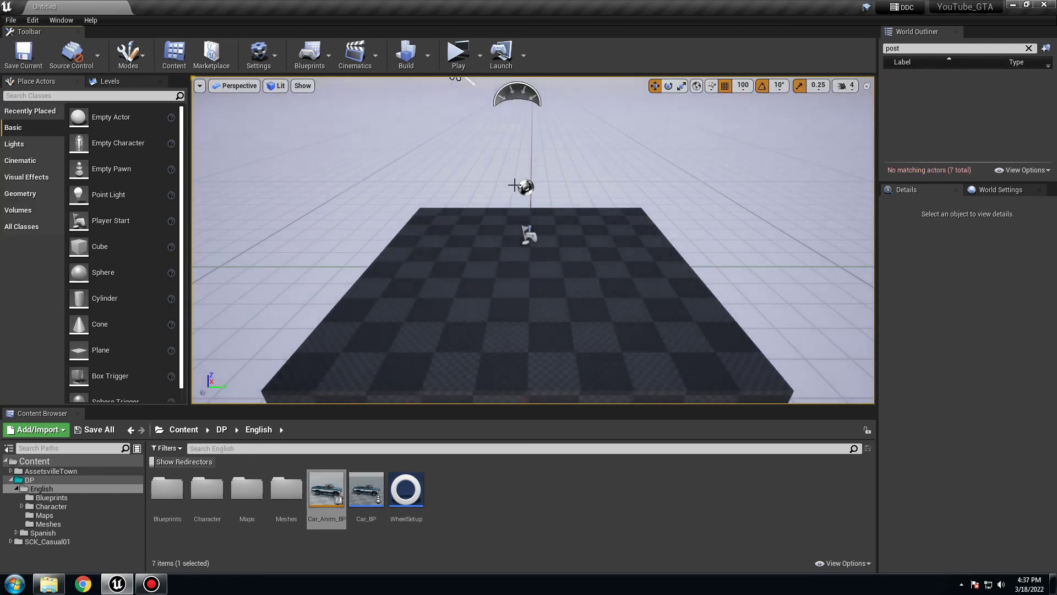
pyautogui.click(557, 202)
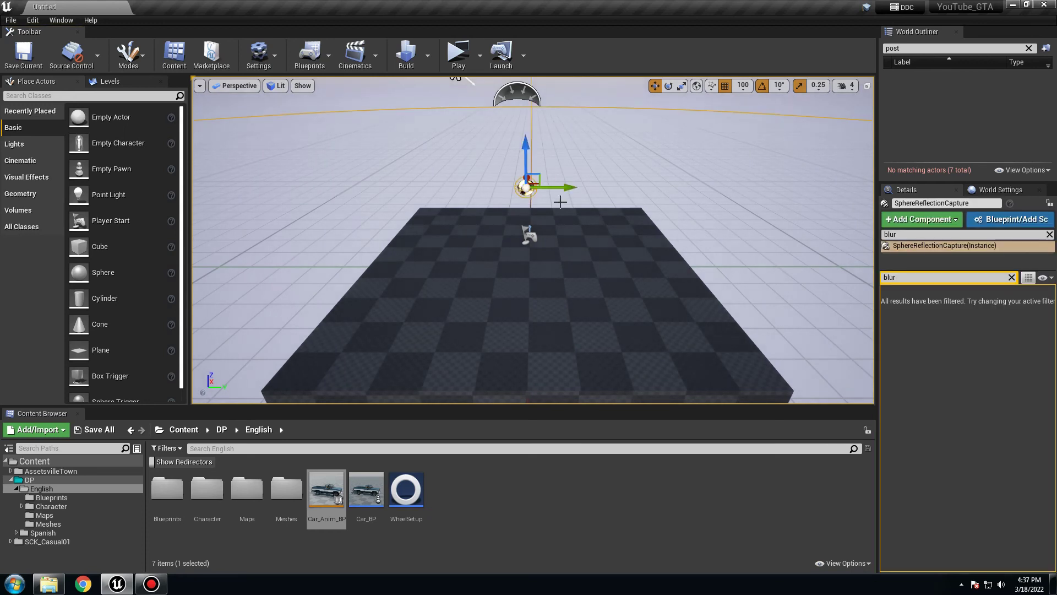
pyautogui.press('Delete')
# Scale the floor to 100 on all three axes and place a Car_BP on it near the player start.
pyautogui.click(484, 315)
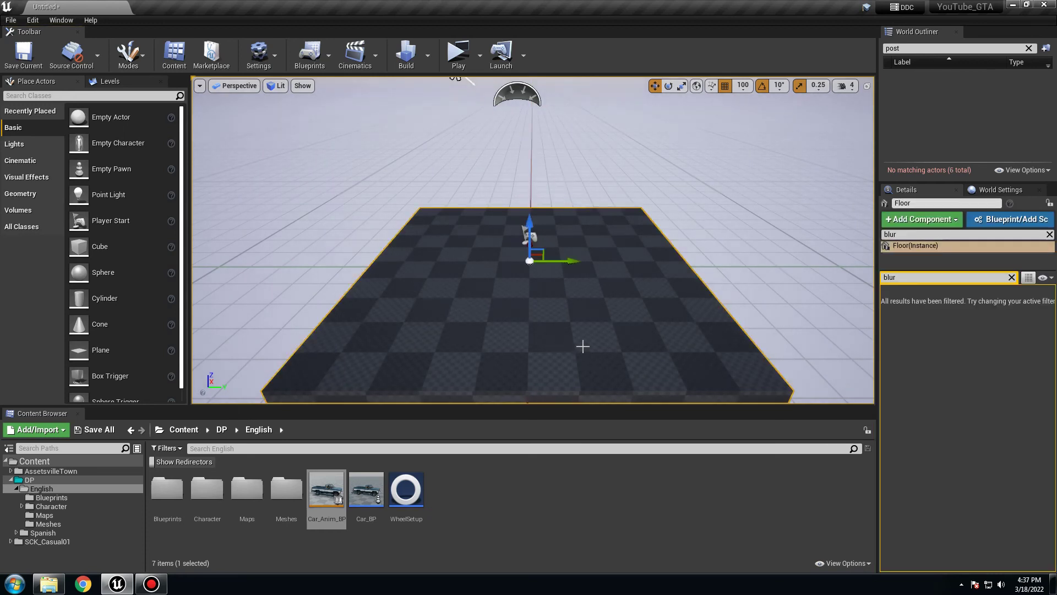
pyautogui.click(1012, 277)
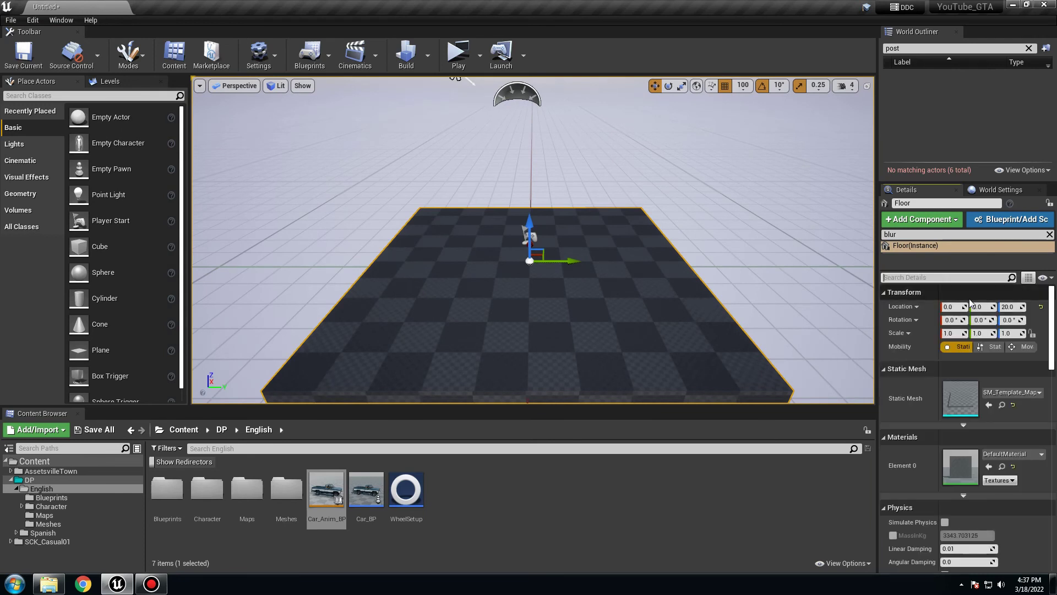
pyautogui.click(949, 333)
pyautogui.write('100')
pyautogui.press('Tab')
pyautogui.write('100')
pyautogui.press('Tab')
pyautogui.write('100')
pyautogui.press('Return')
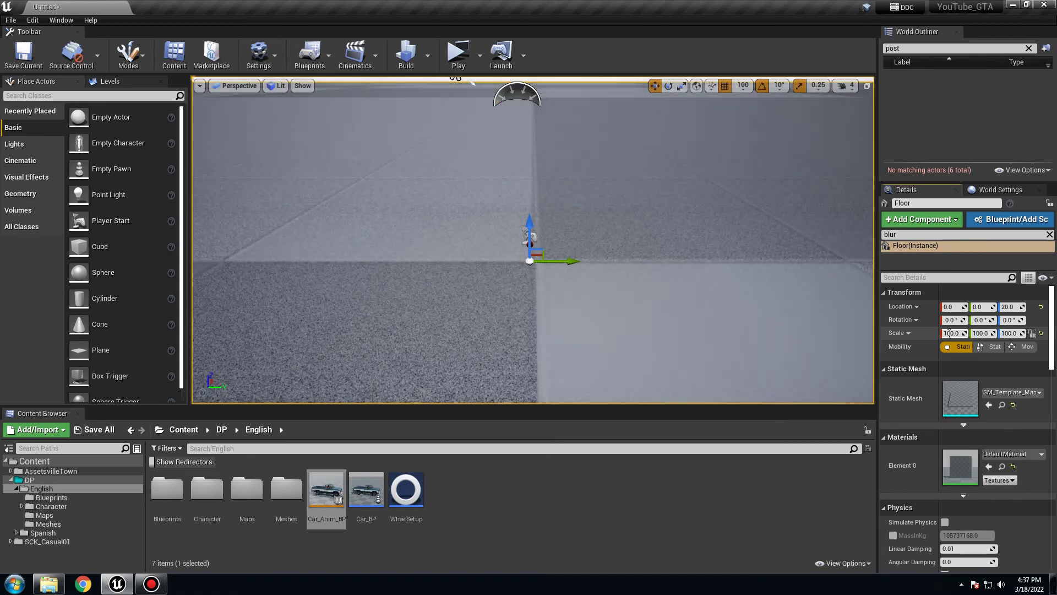
pyautogui.moveTo(366, 487); pyautogui.dragTo(617, 231)
# Play-test the new level, walk the character over to the parked truck and get in.
pyautogui.click(467, 55)
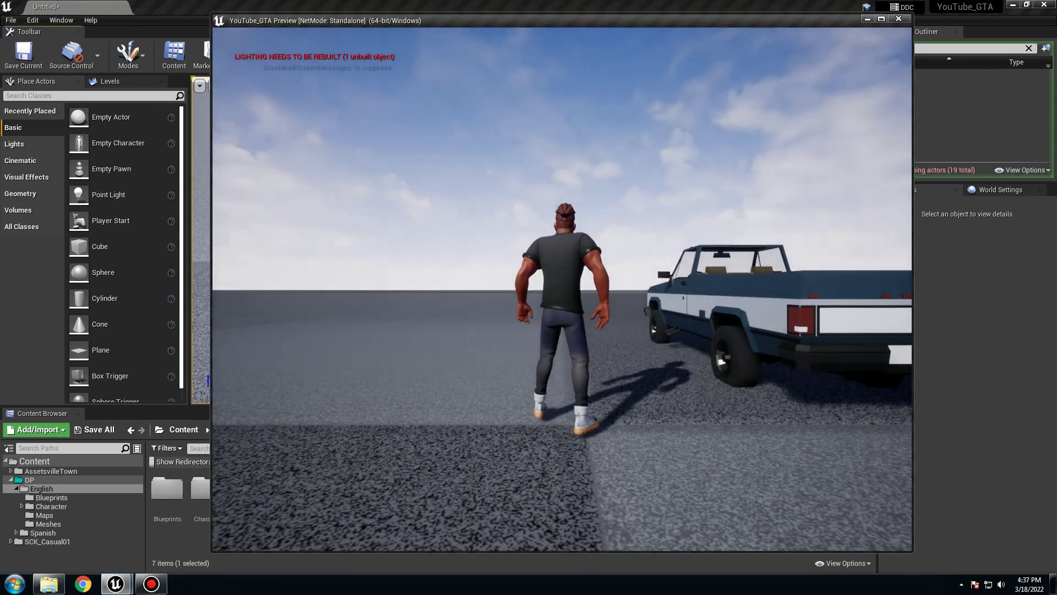
pyautogui.press('d')
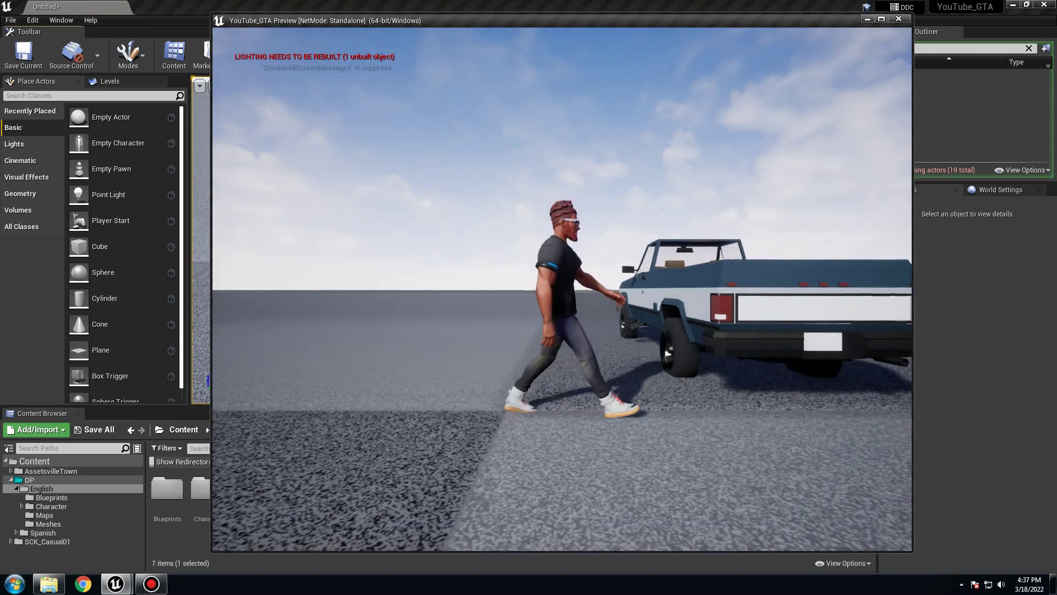
pyautogui.press('w')
pyautogui.press('e')
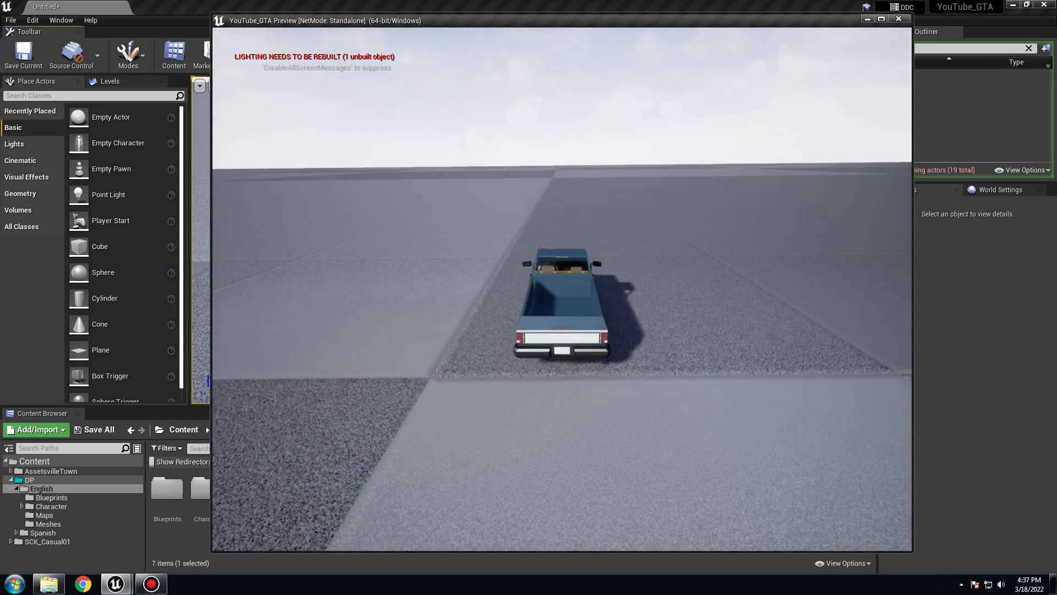
# Drive the truck forward across the enlarged flat floor, steering both ways to check its handling and camera, and bring it to a stop.
pyautogui.press('w')
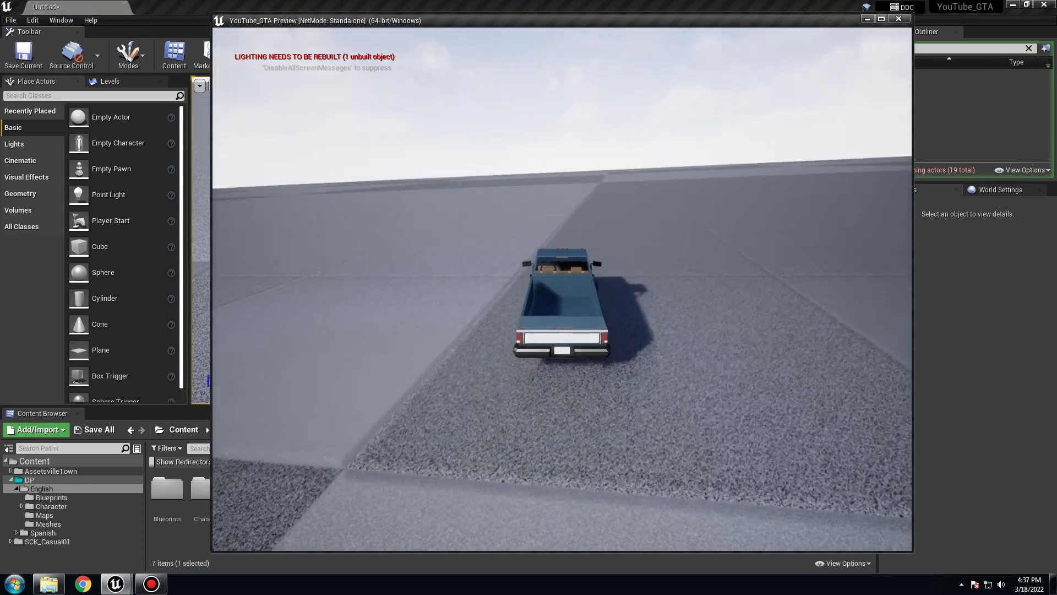
pyautogui.press('w')
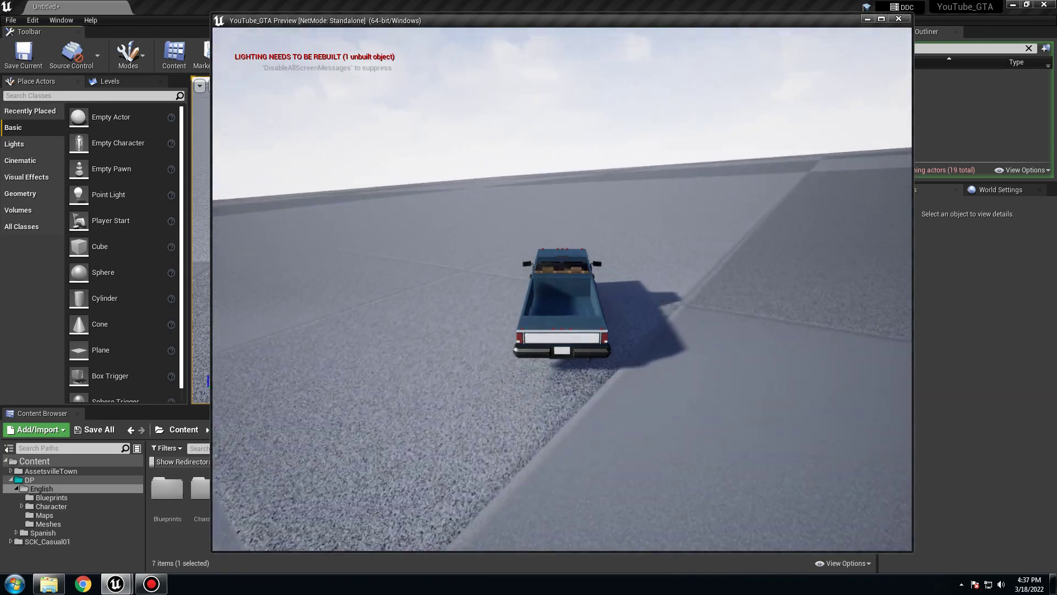
pyautogui.press('w')
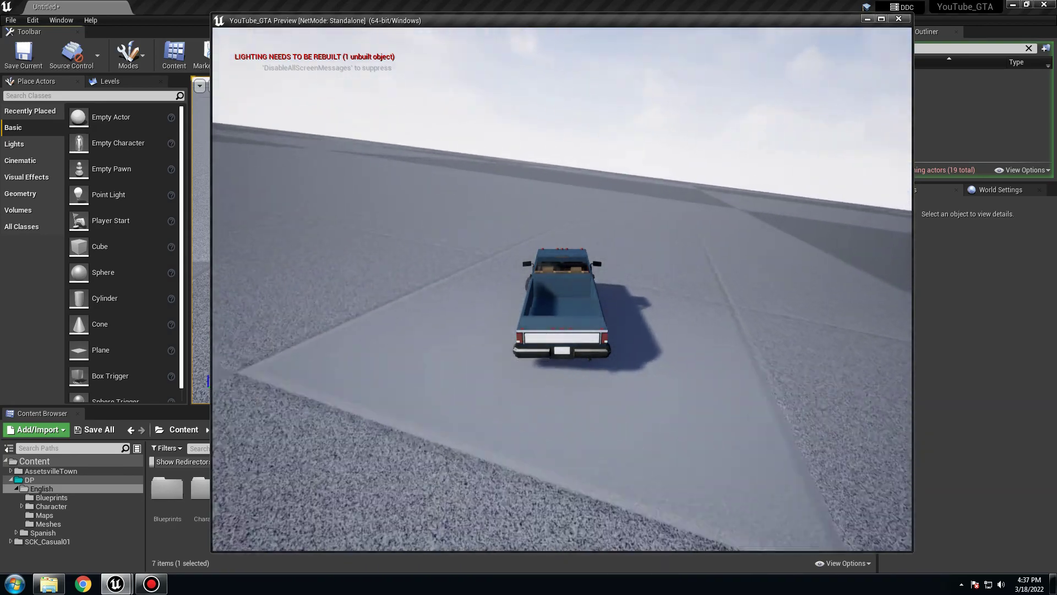
pyautogui.press('w')
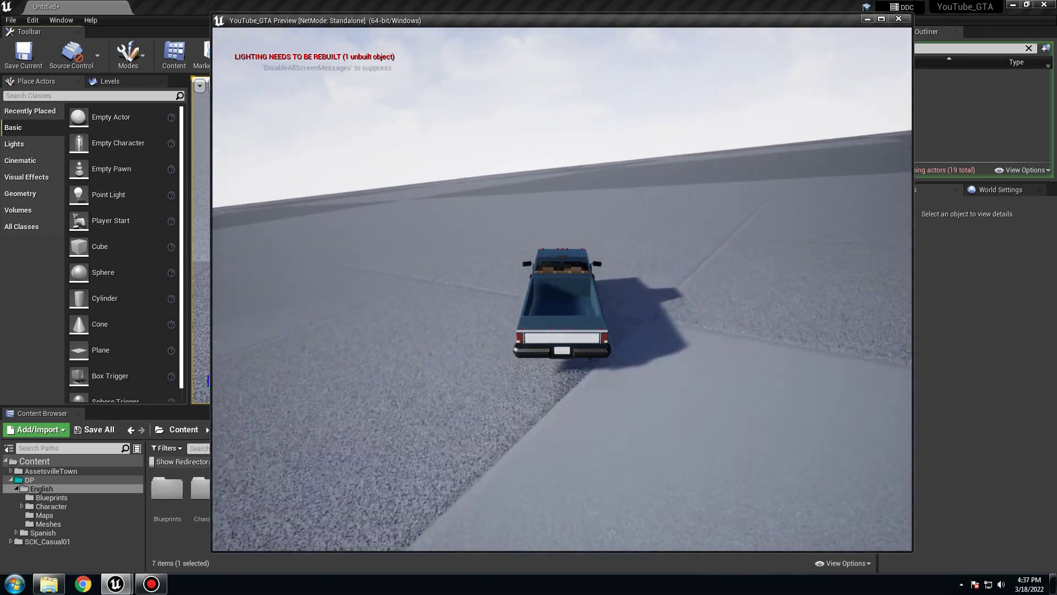
pyautogui.press('w')
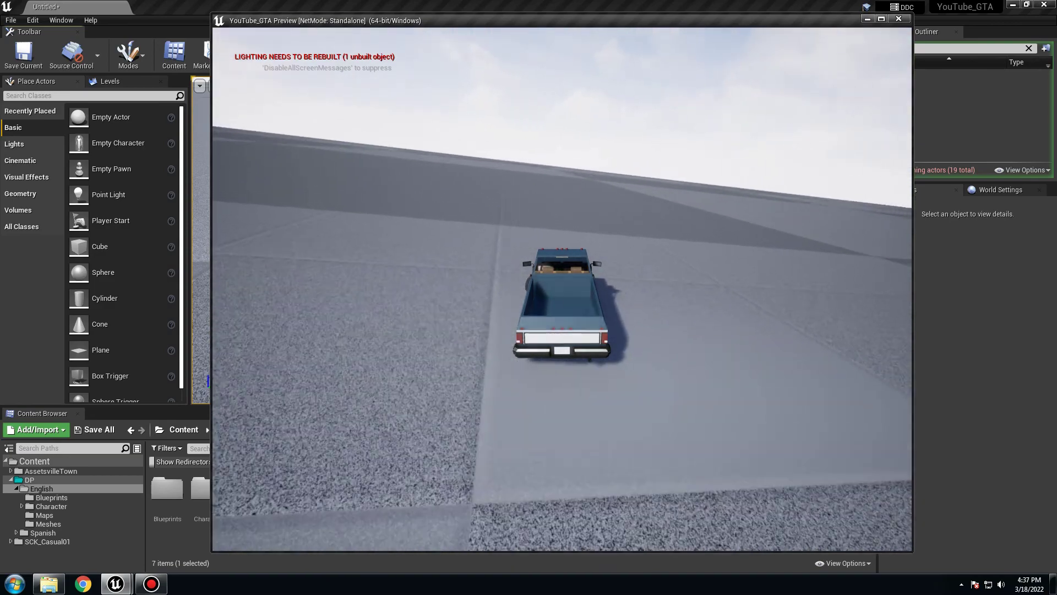
pyautogui.press('w')
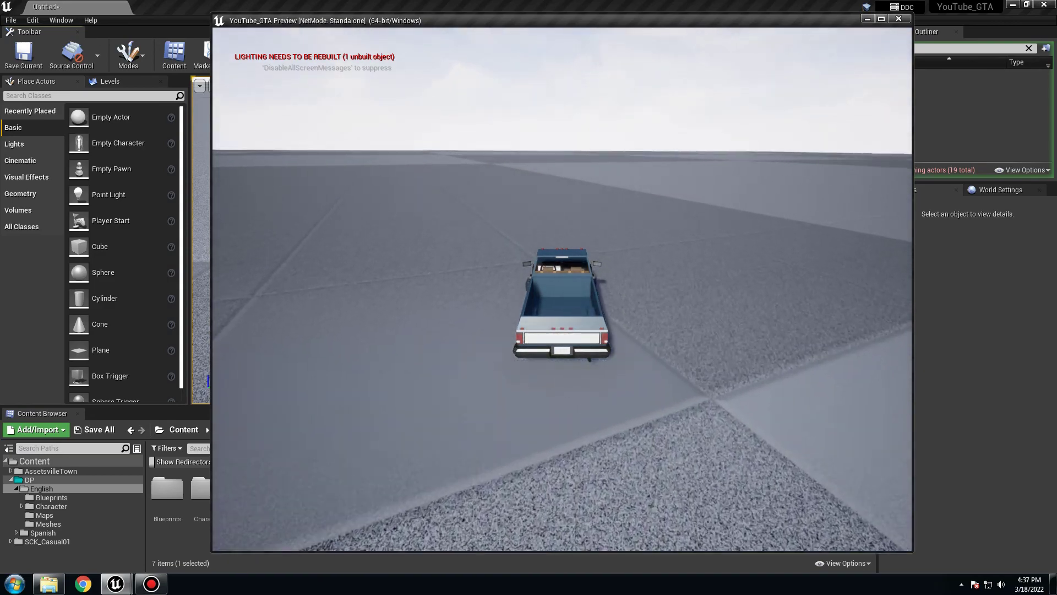
pyautogui.press('w')
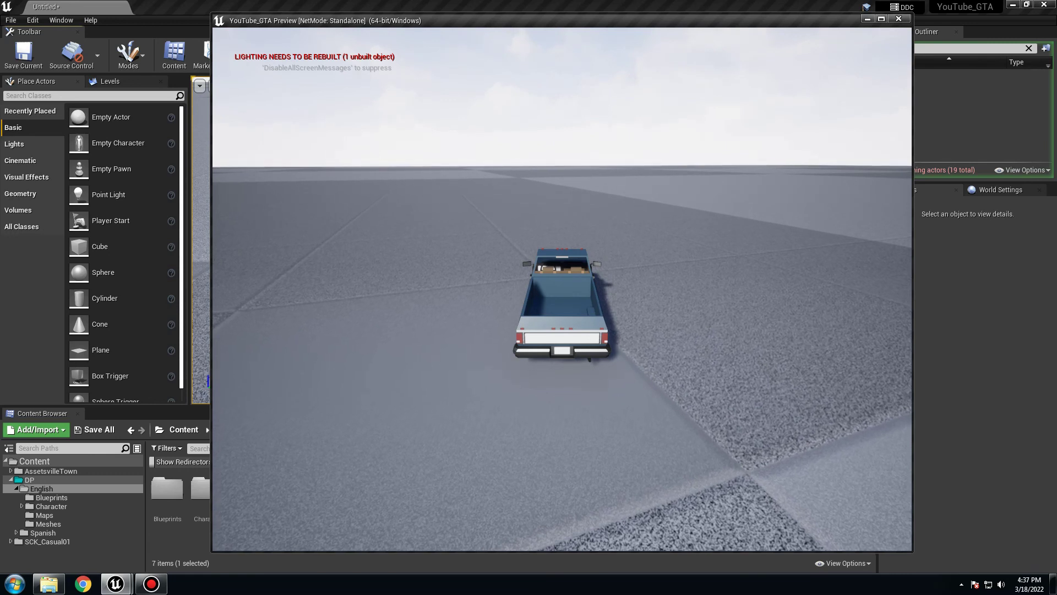
pyautogui.press('w')
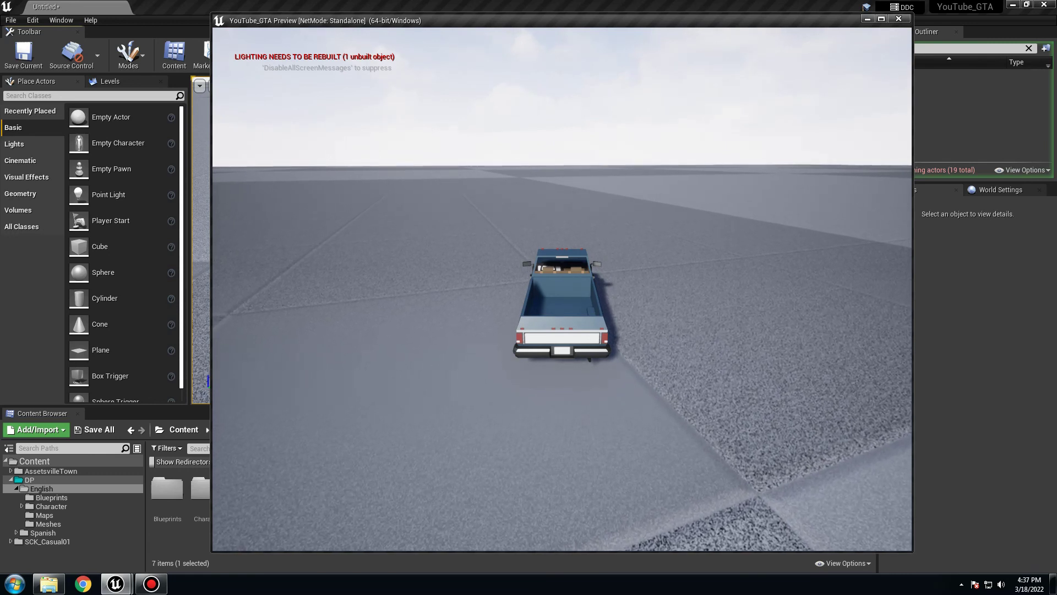